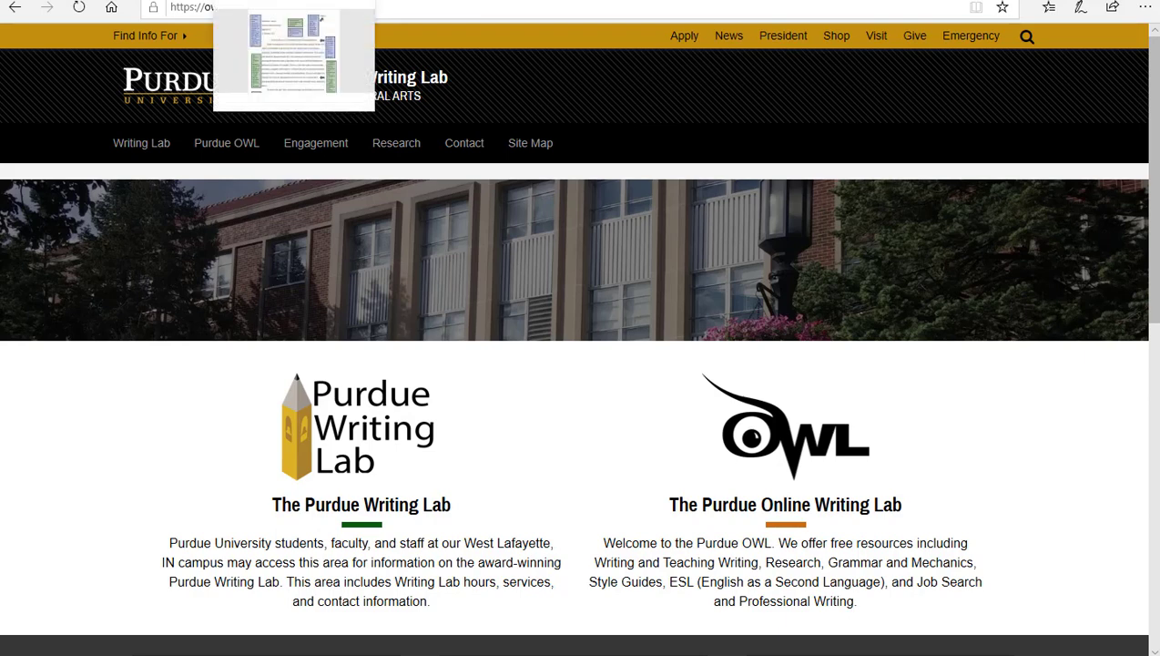
Open the MLA sample paper and examine its formatting notes, section headings and Works Cited page.
left_click(293, 1)
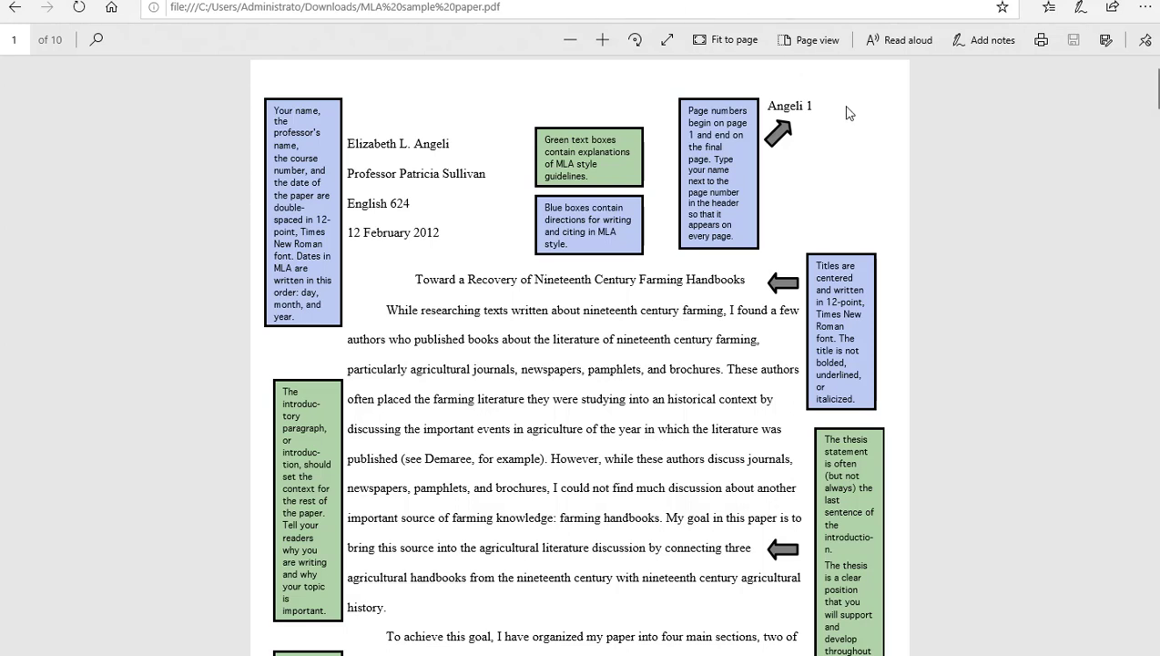
scroll(901, 202, "down", 10)
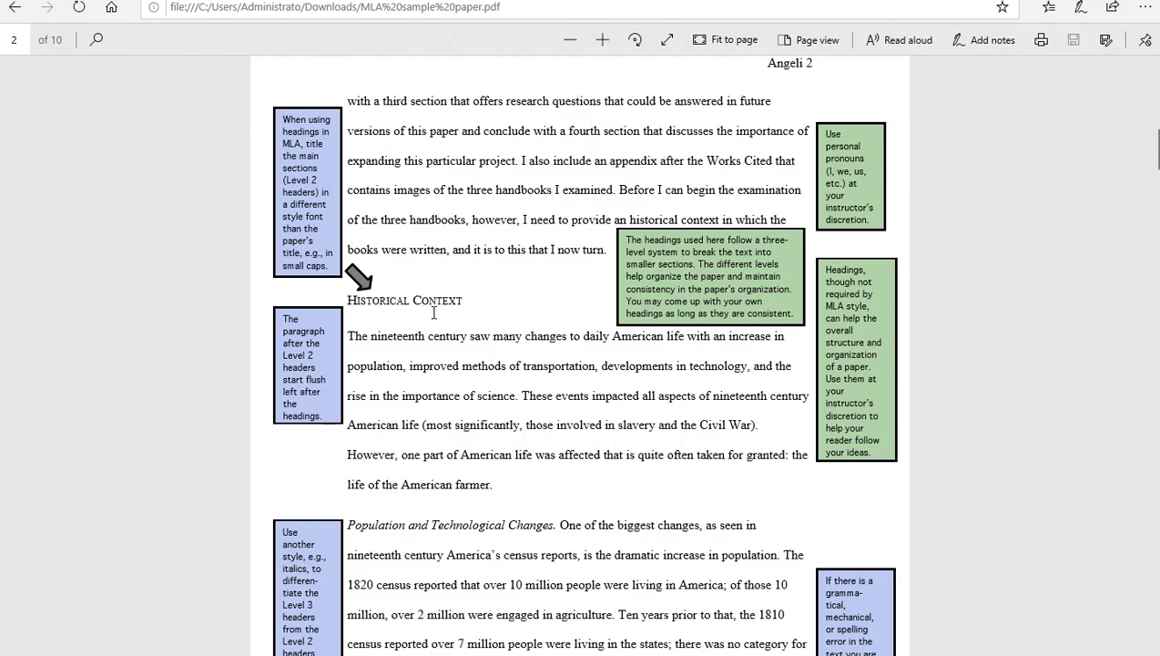
scroll(451, 316, "up", 6)
scroll(610, 349, "down", 14)
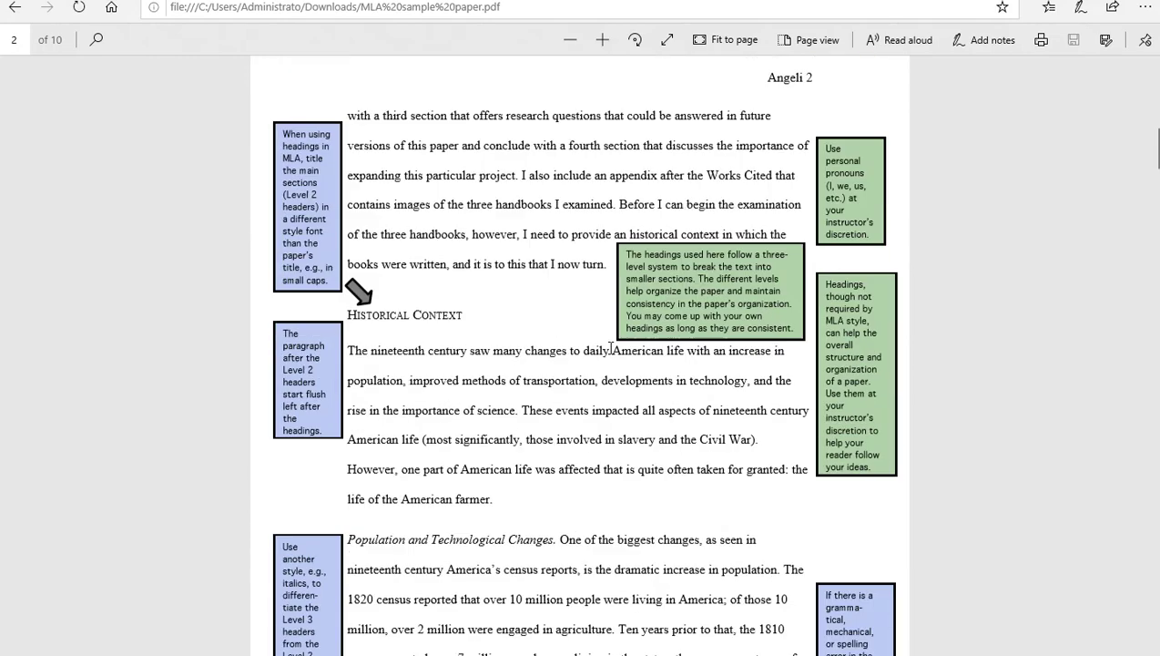
scroll(611, 346, "down", 20)
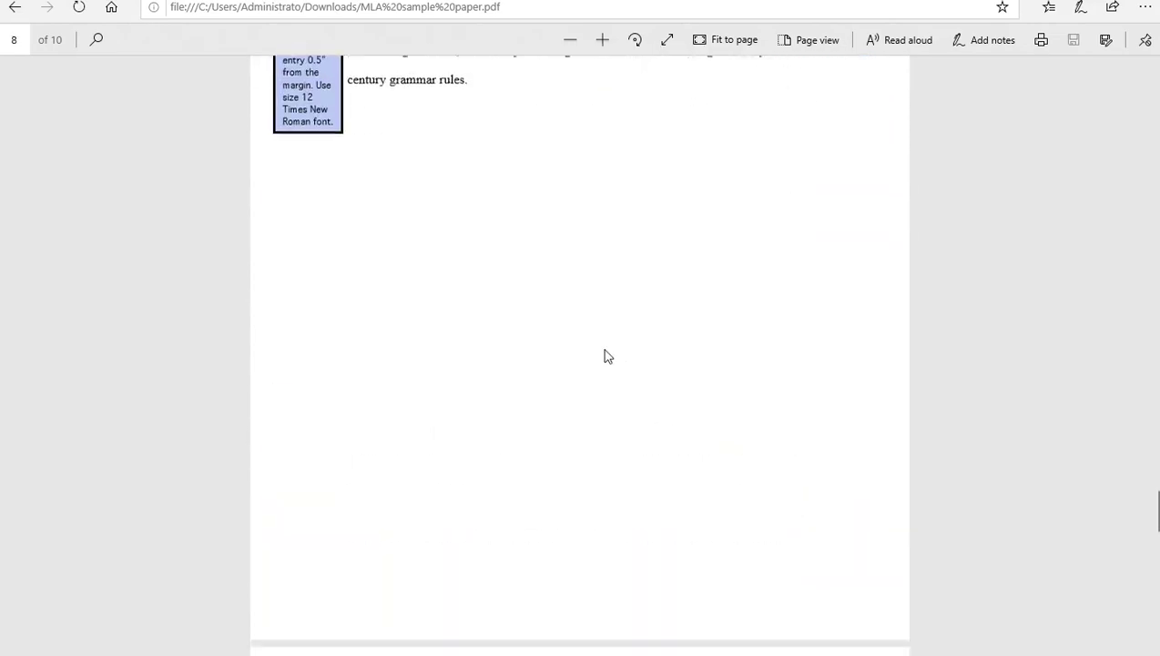
scroll(605, 356, "up", 8)
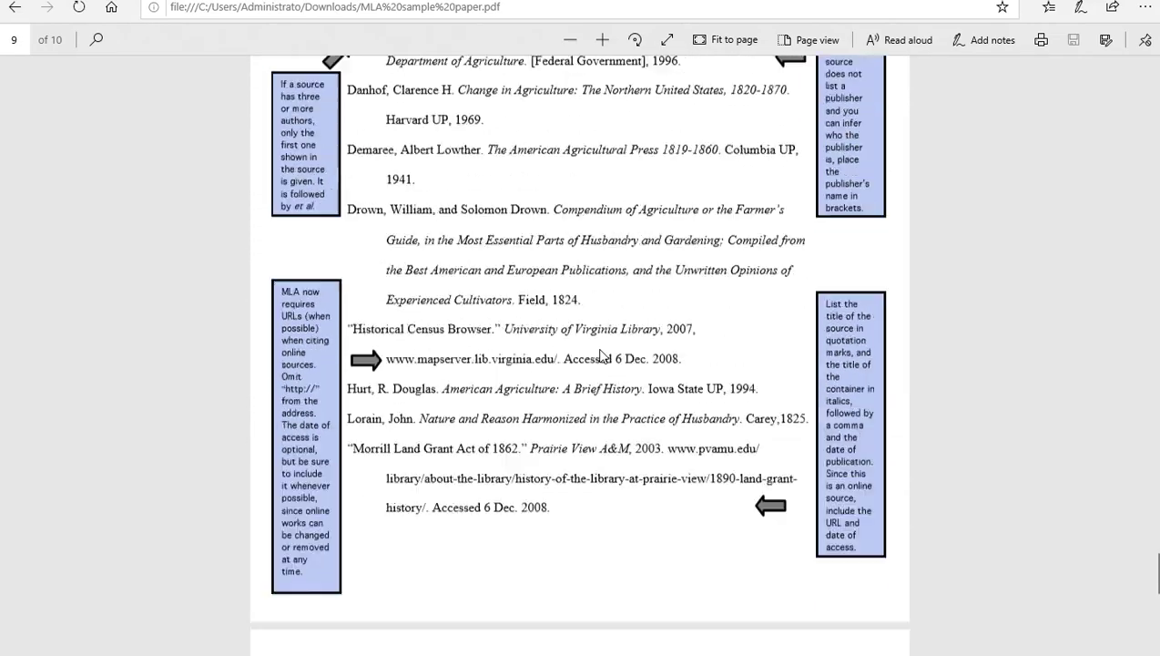
scroll(601, 355, "up", 2)
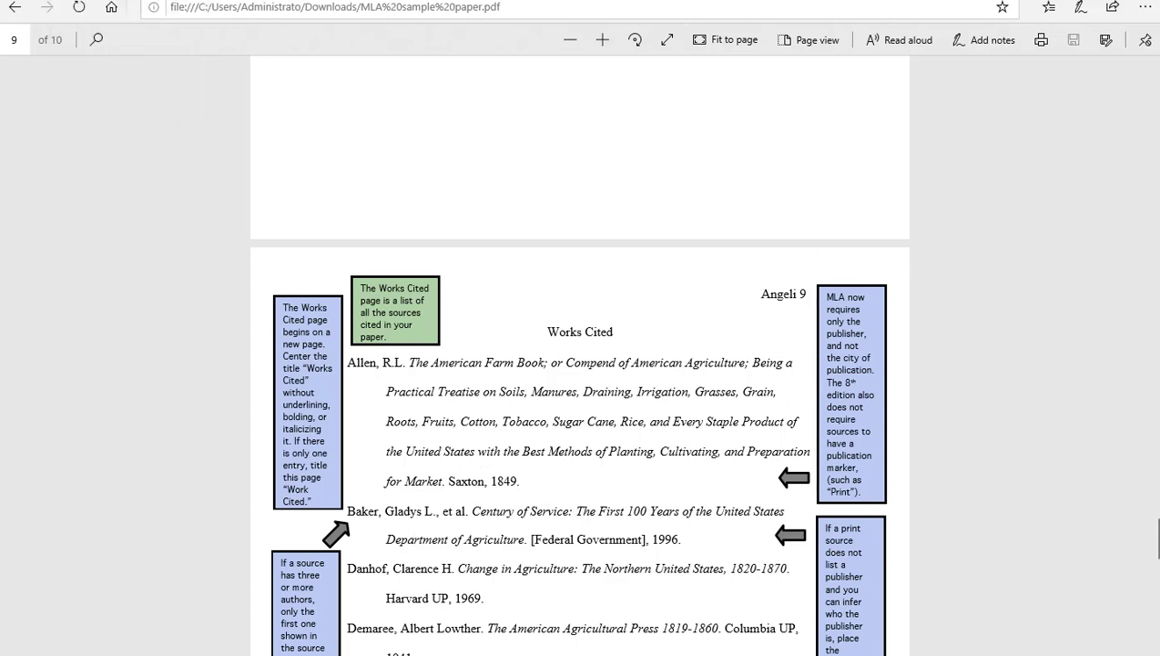
Switch to the APA sample paper and examine its running head, title page, author note, abstract and following pages.
key("ctrl+Tab")
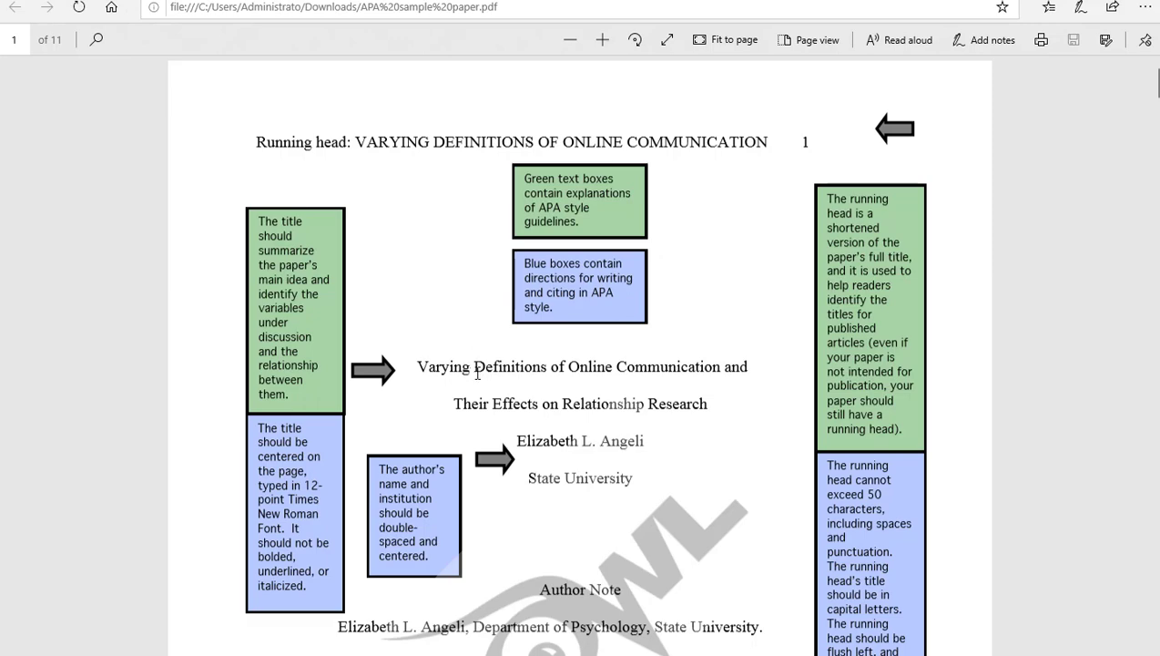
scroll(476, 373, "down", 10)
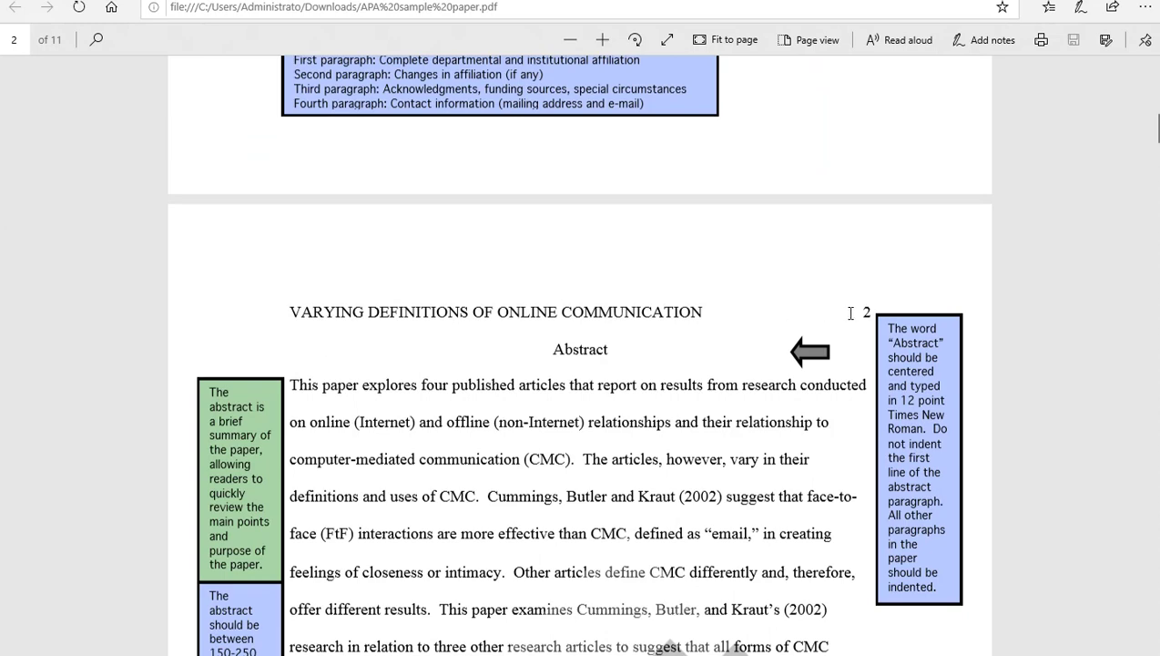
scroll(852, 312, "up", 10)
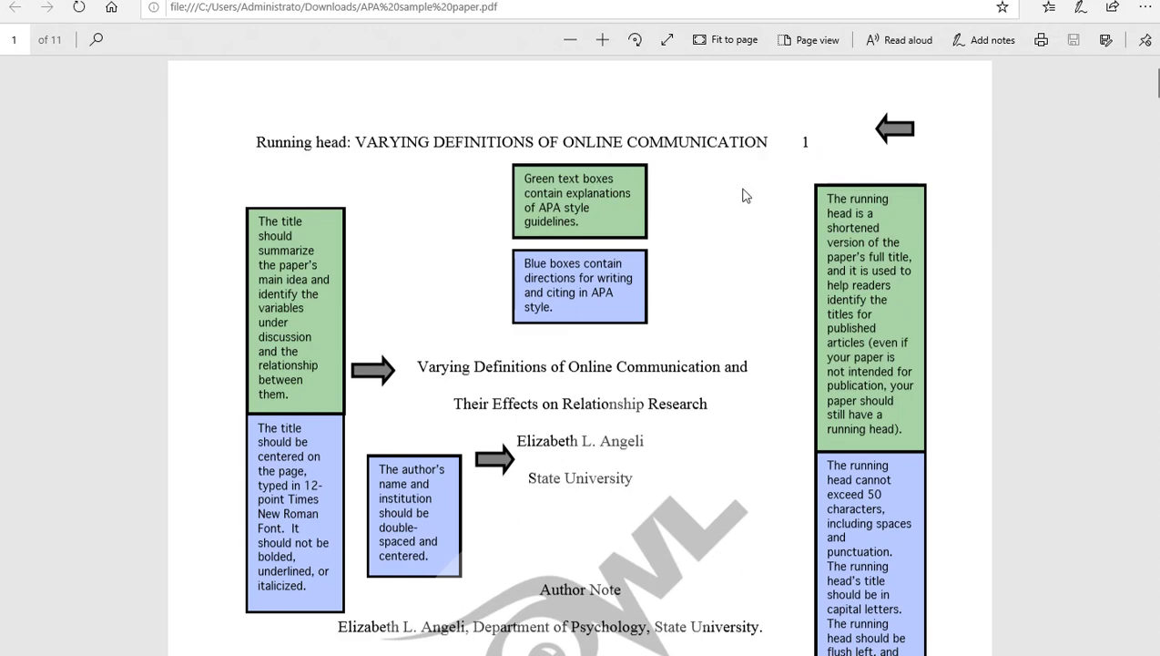
scroll(744, 196, "down", 3)
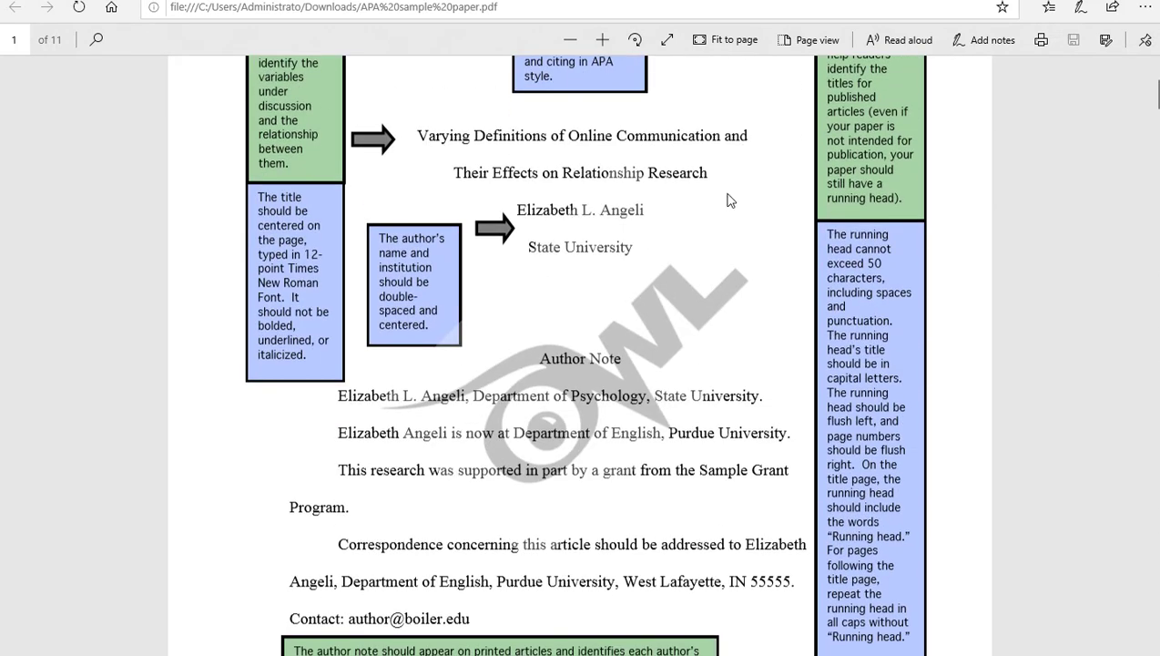
scroll(729, 199, "down", 3)
scroll(711, 192, "up", 1)
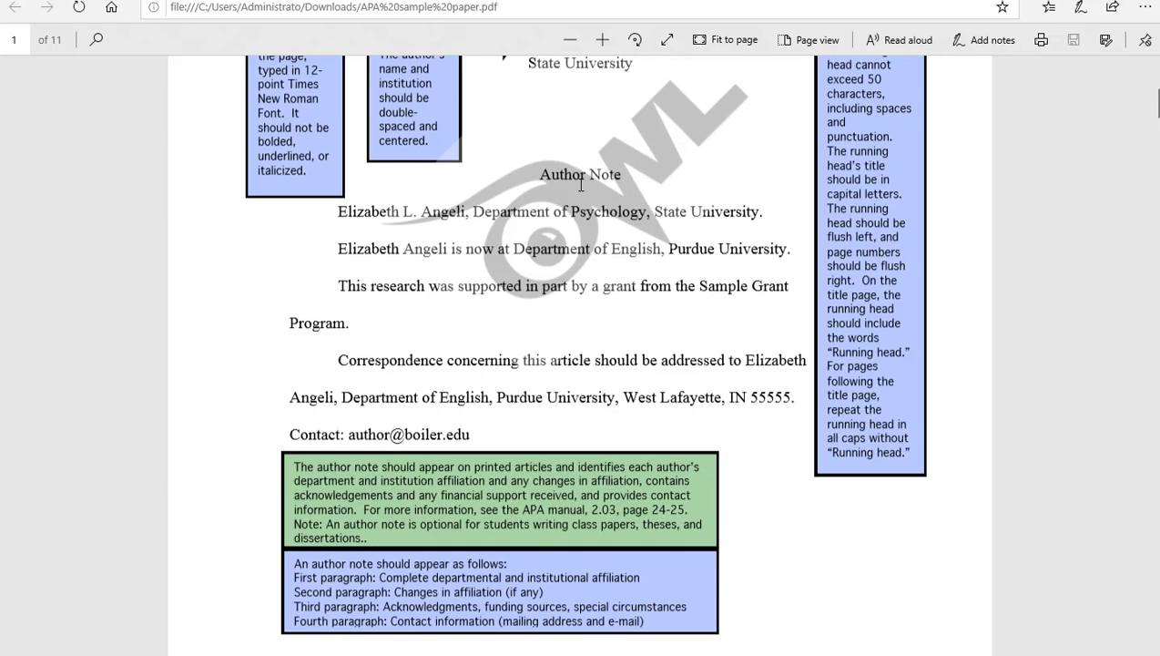
scroll(583, 200, "down", 8)
scroll(587, 211, "down", 1)
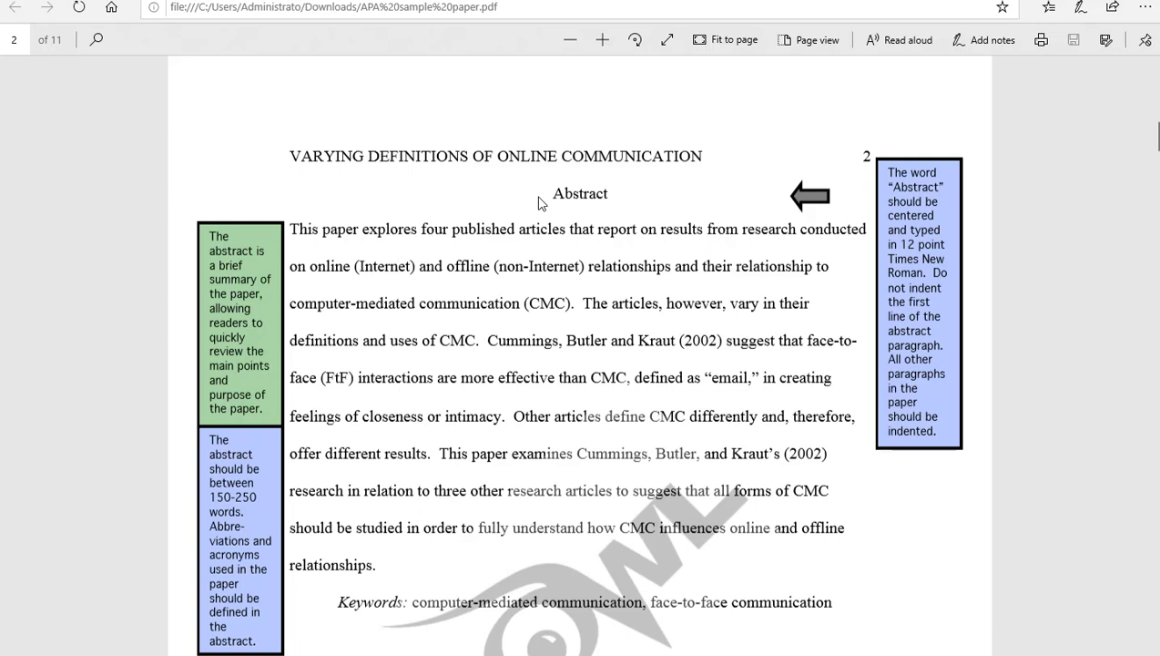
left_click_drag(1154, 135, 1120, 513)
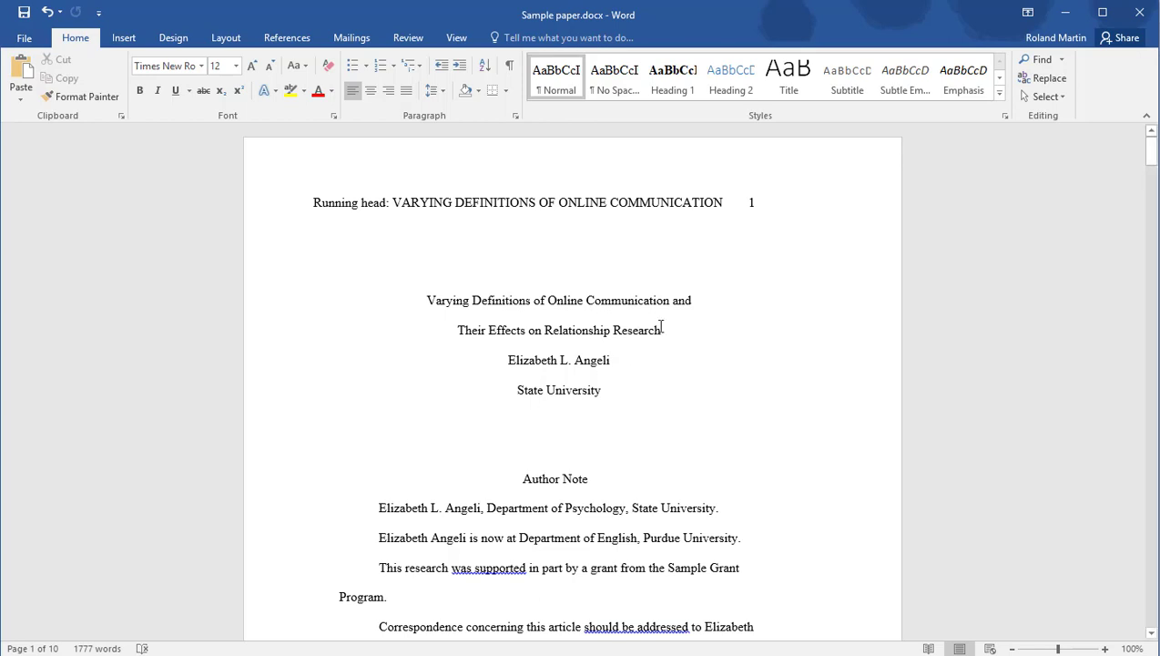
In Word, review the available citation styles and the Create Source fields for a Web site, closing the dialog without adding a source.
left_click(291, 39)
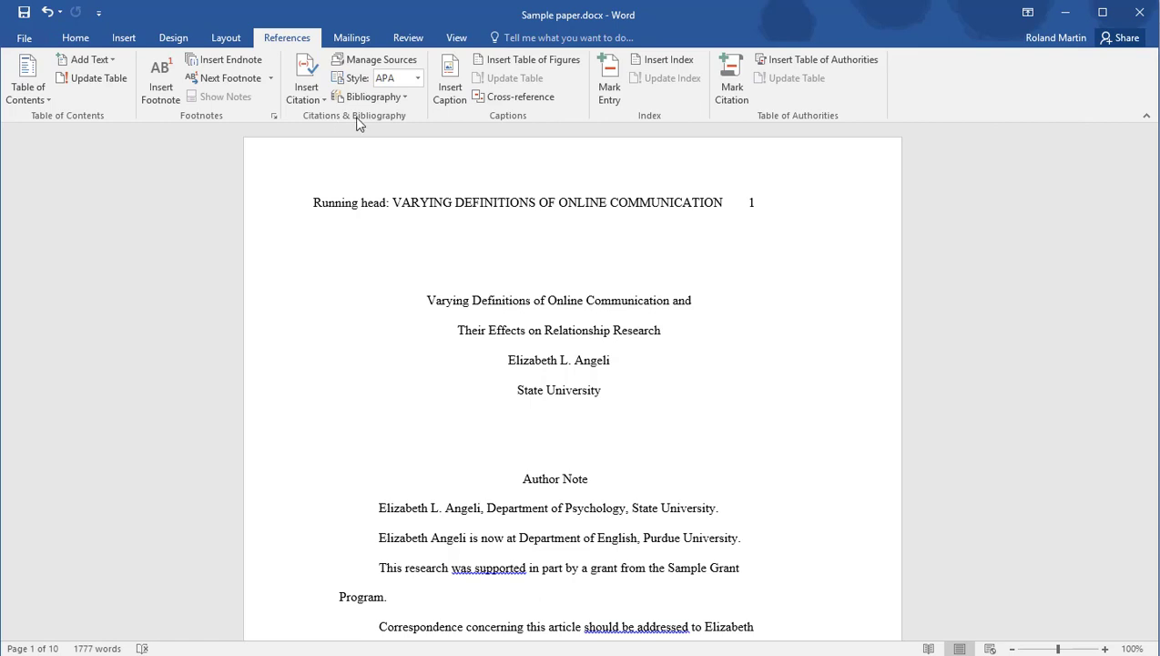
left_click(418, 79)
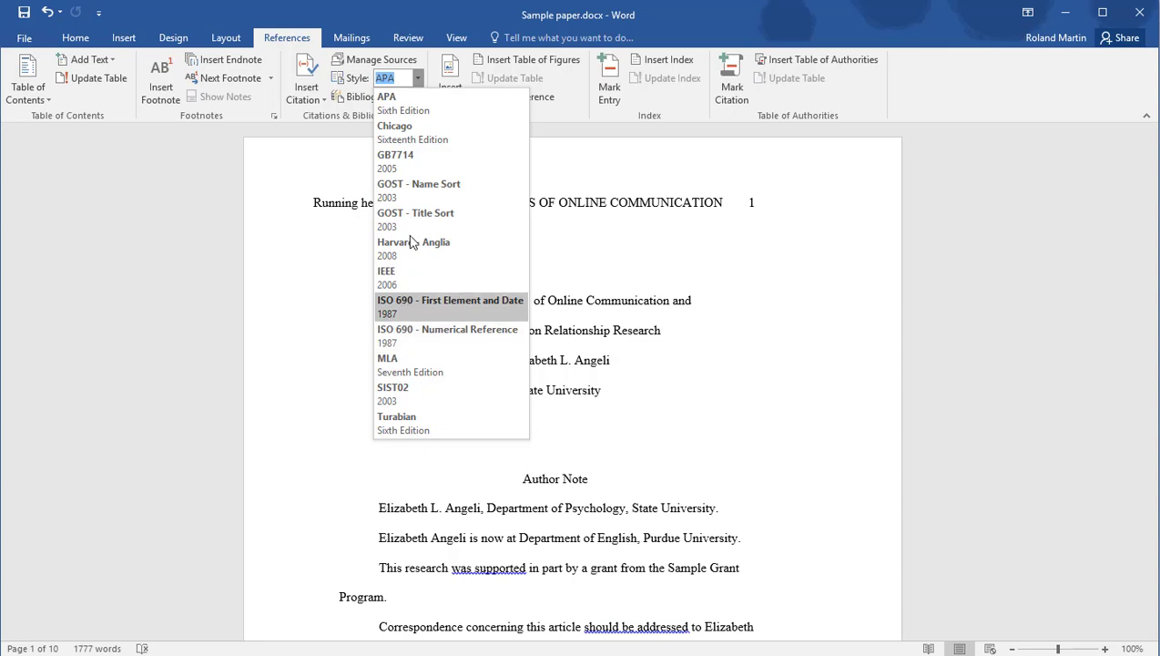
left_click(298, 100)
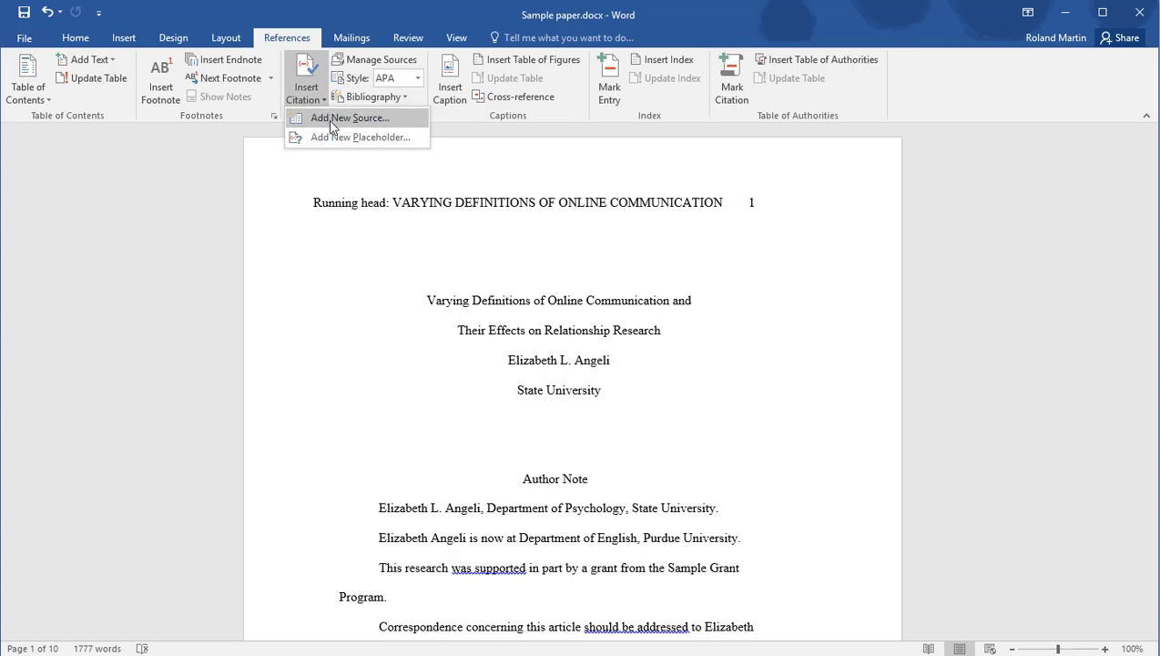
left_click(333, 119)
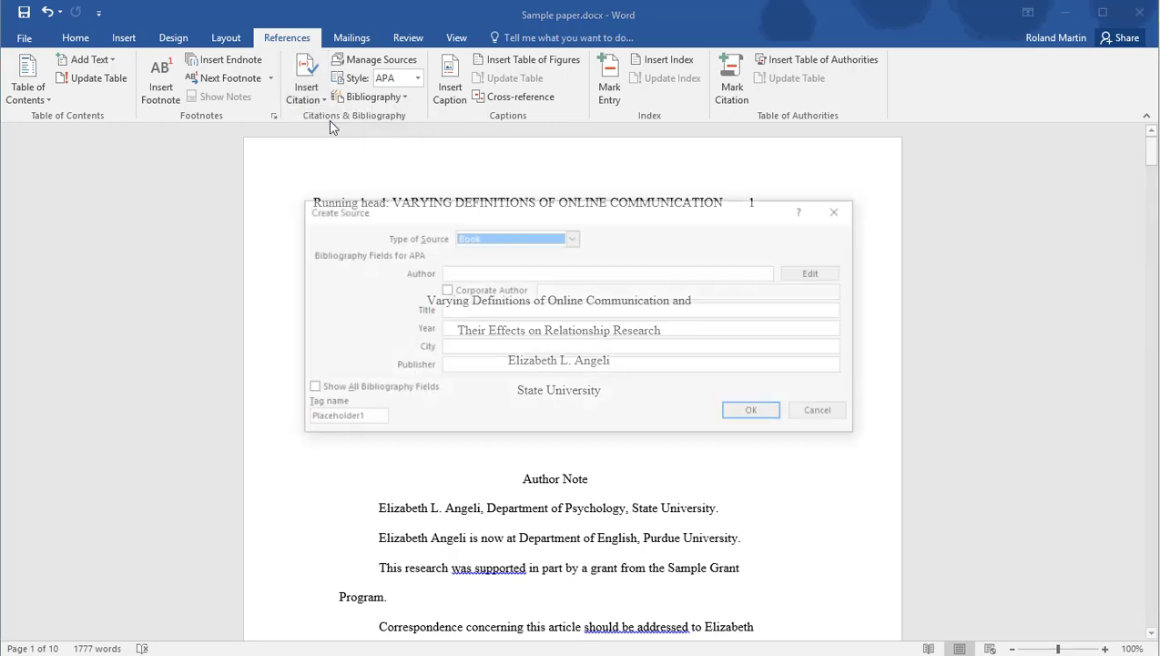
left_click(573, 238)
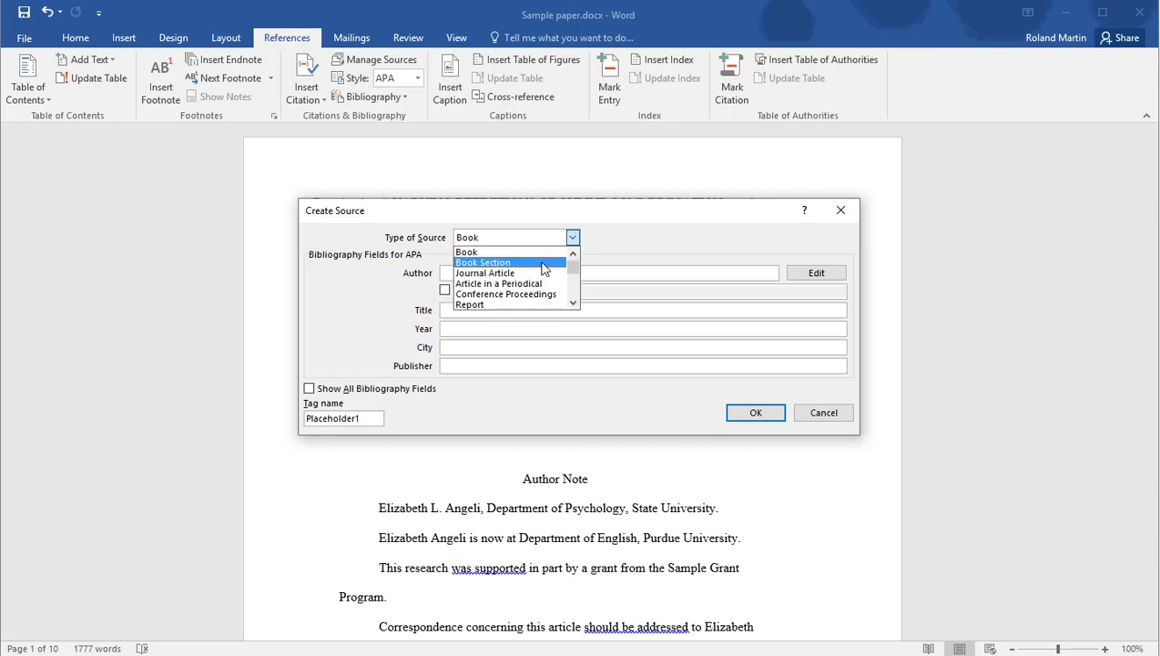
left_click_drag(572, 269, 573, 281)
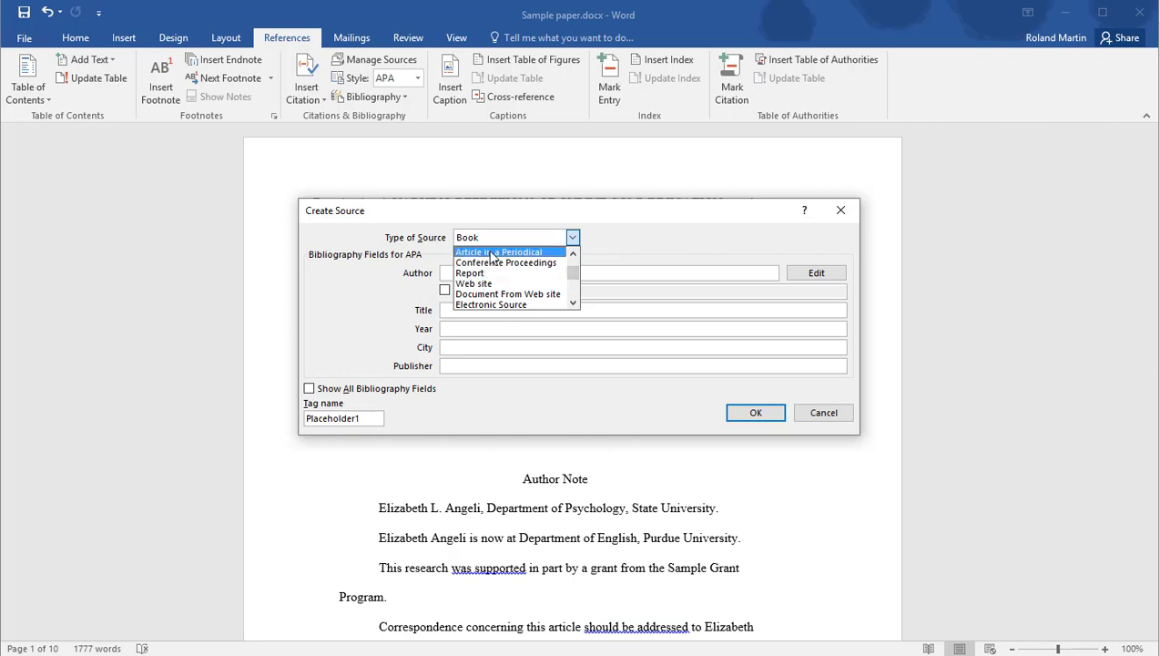
left_click(489, 283)
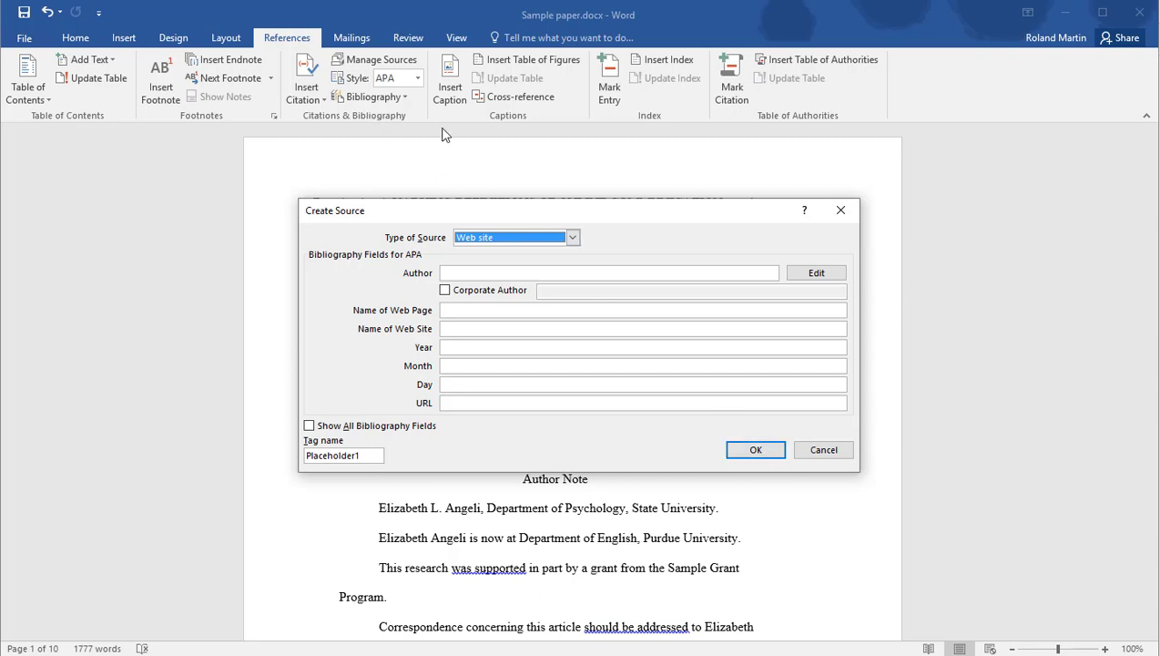
left_click(840, 211)
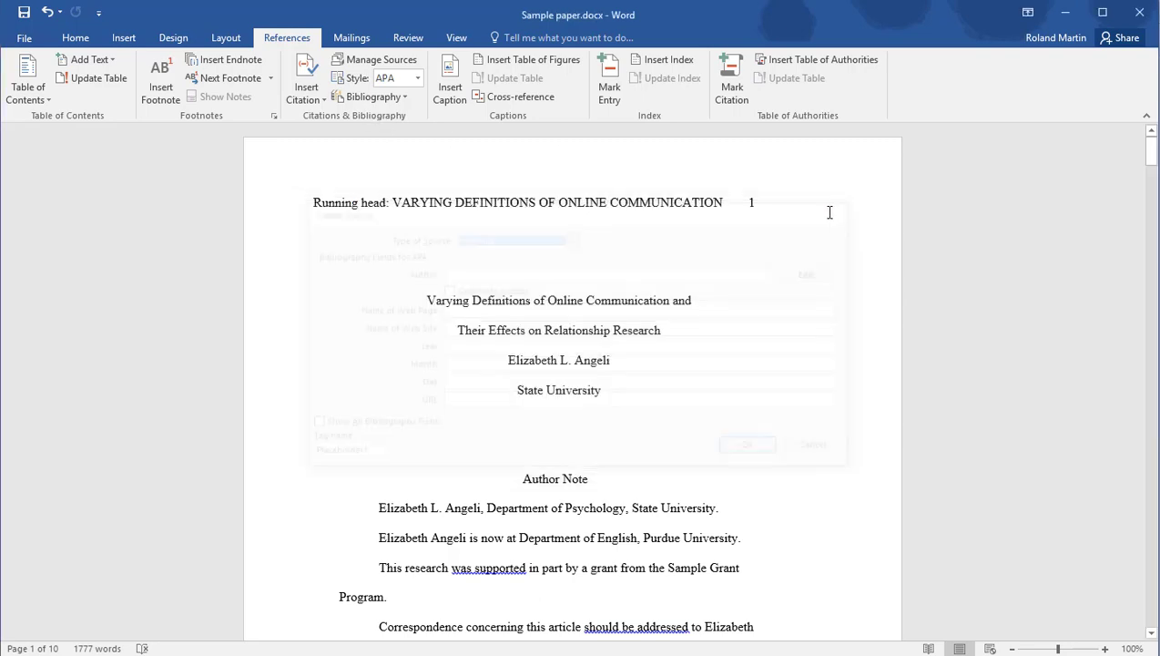
View the built-in Bibliography, References and Works Cited layouts without inserting one.
left_click(386, 98)
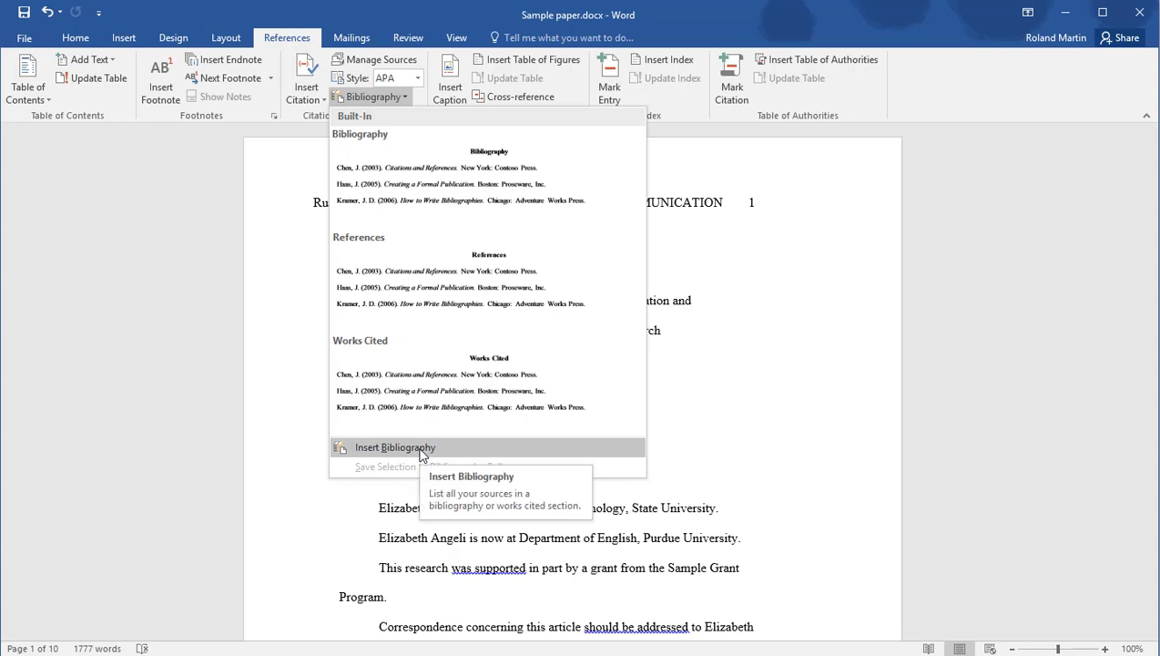
left_click(941, 343)
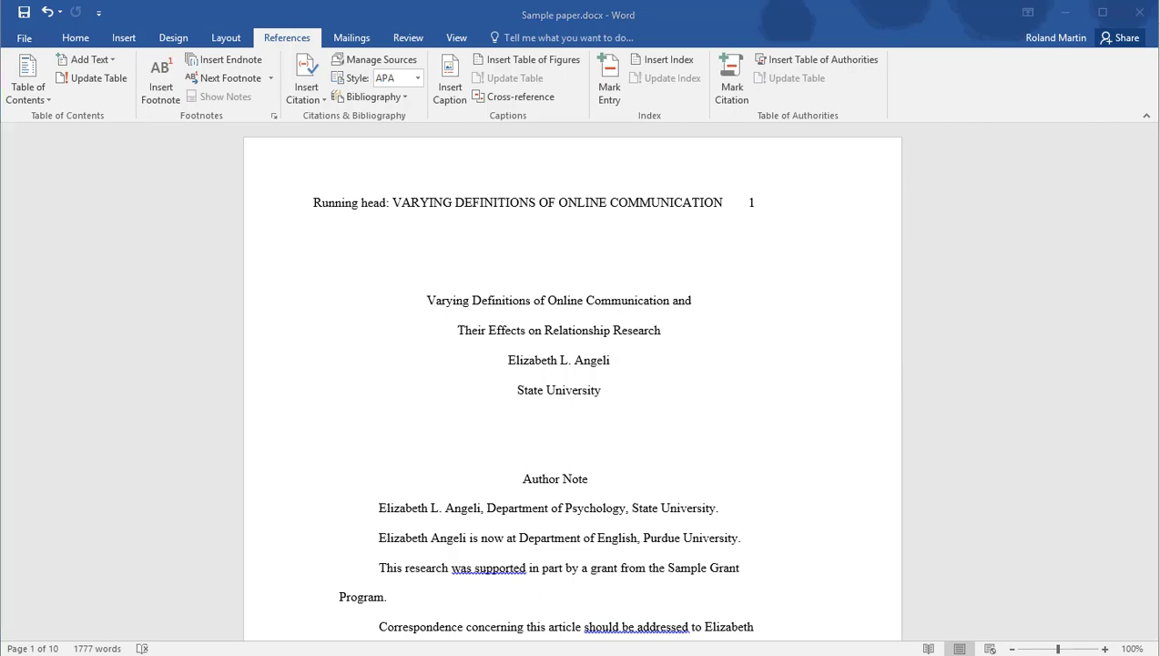
Find the Literature Review heading on page 3 and place the cursor in it to check its style.
scroll(634, 330, "down", 2)
scroll(633, 330, "down", 3)
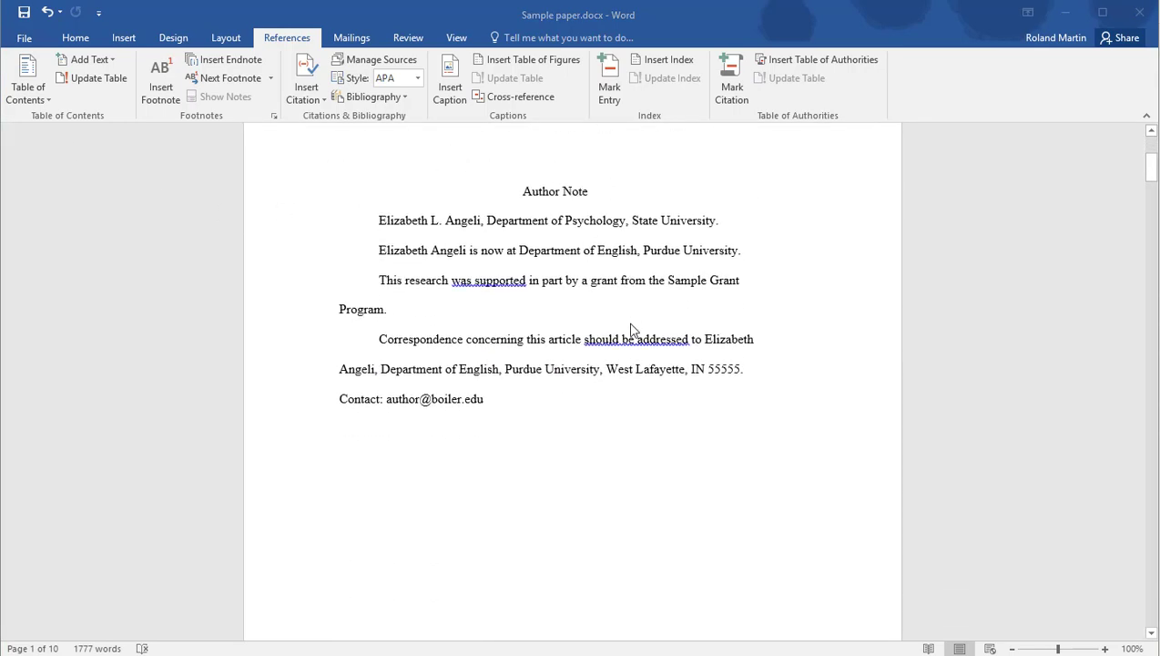
scroll(634, 331, "down", 20)
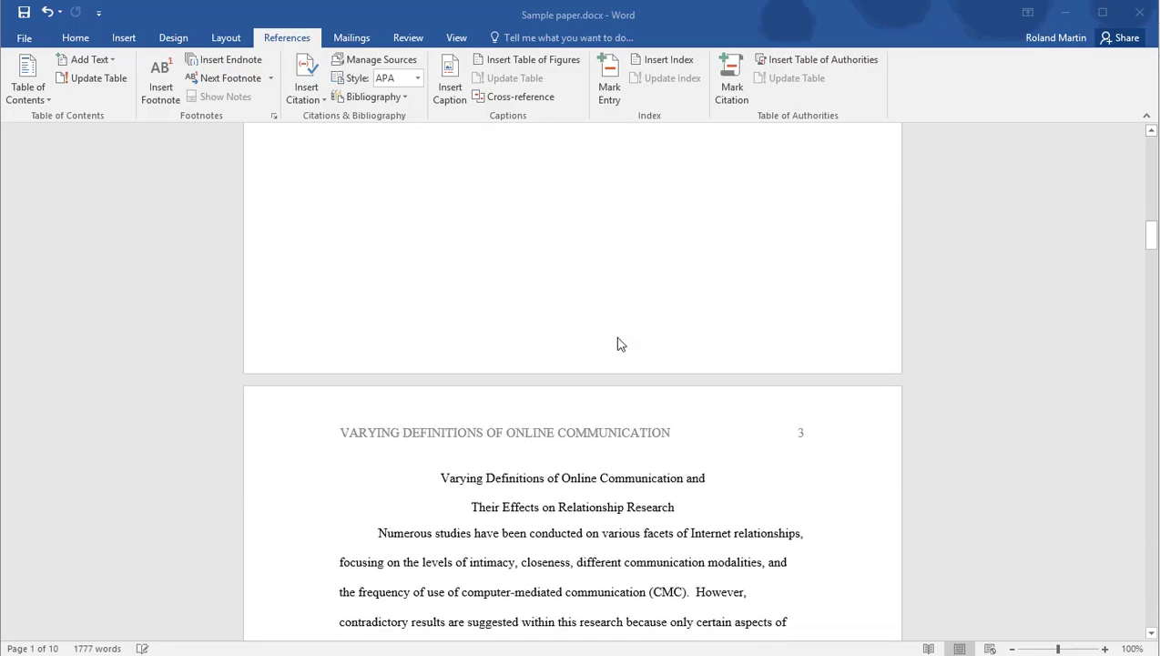
scroll(616, 345, "down", 1)
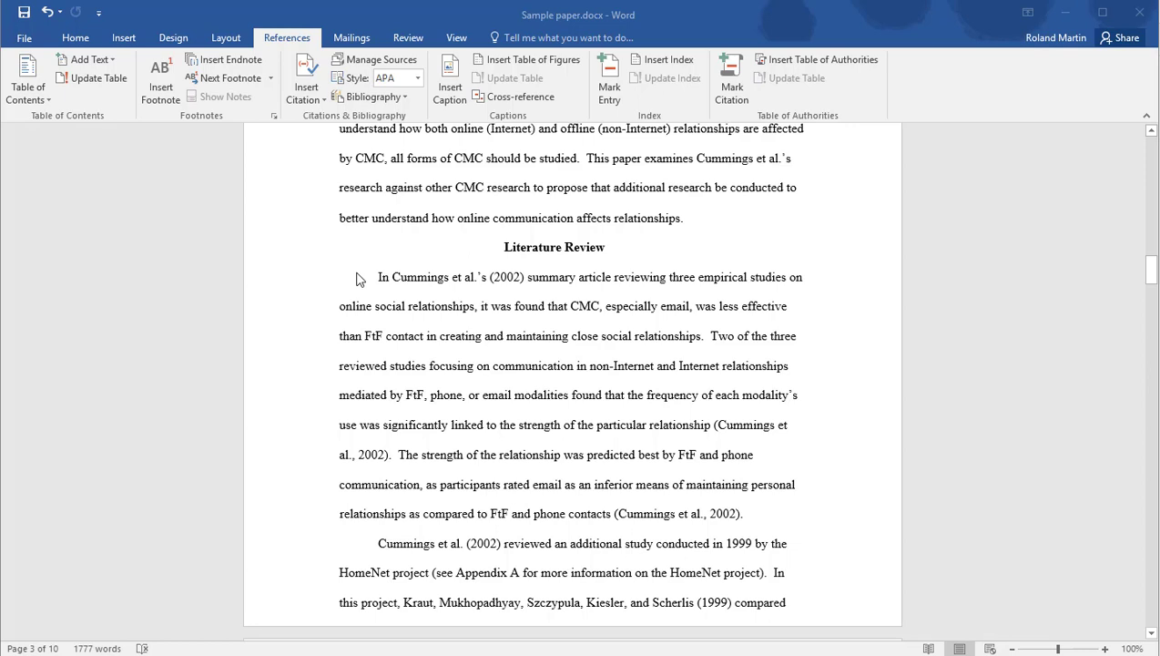
left_click(73, 41)
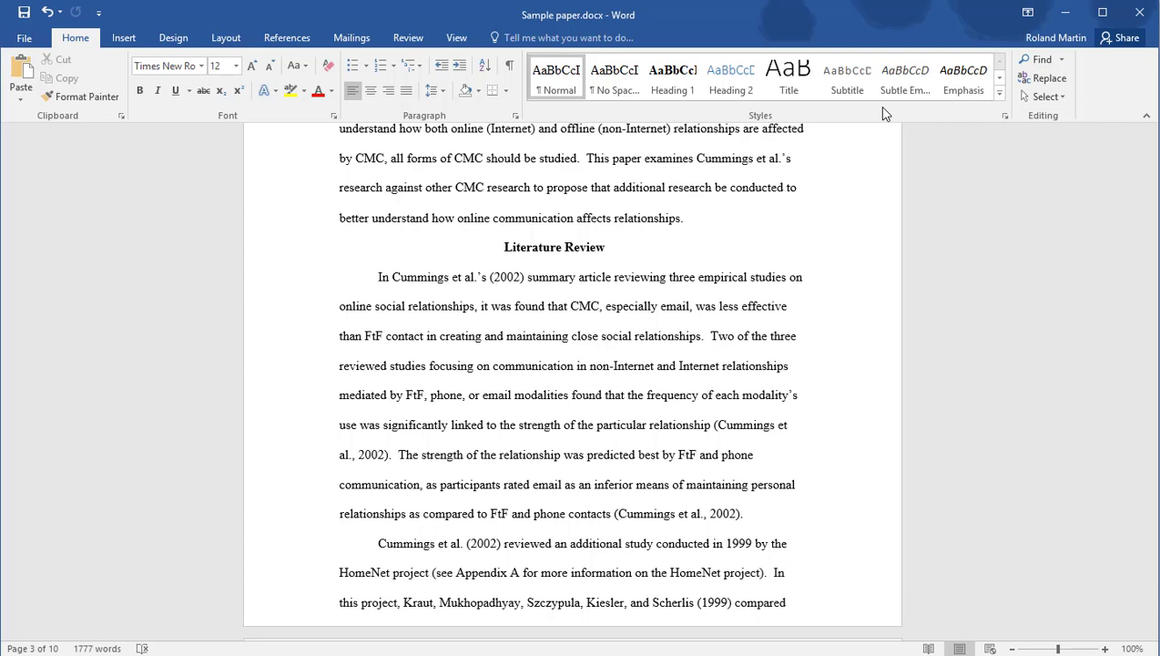
left_click(517, 246)
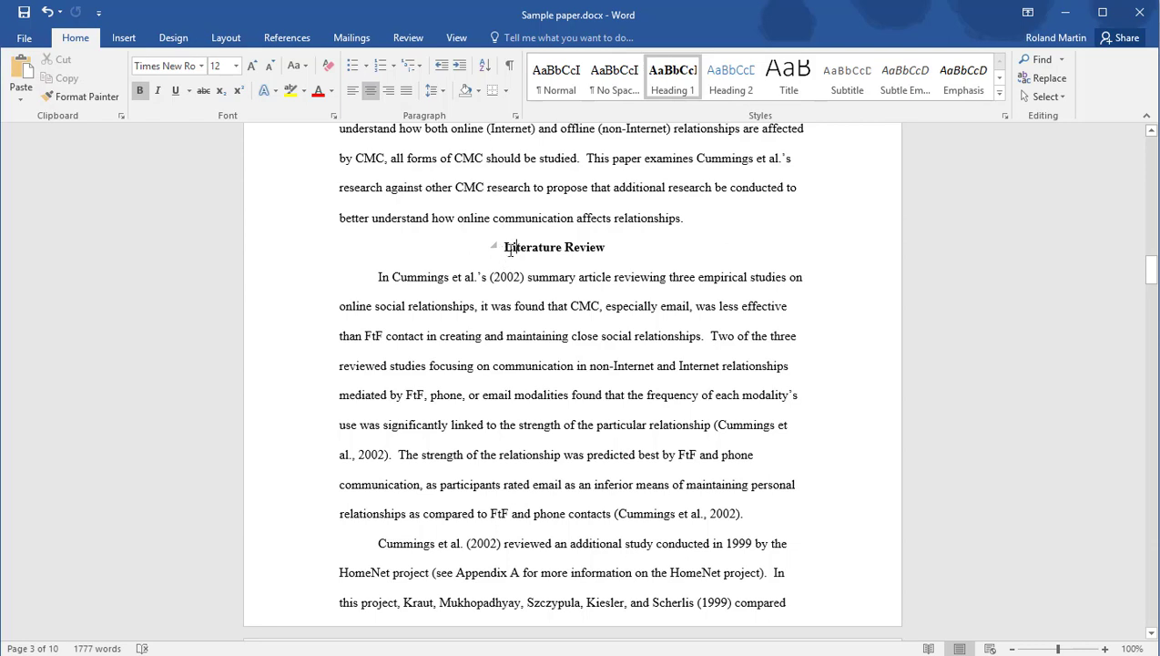
left_click_drag(505, 247, 602, 249)
left_click(566, 249)
Inspect the Heading 1 style's formatting settings and font size choices, and cancel without changing the style.
right_click(673, 88)
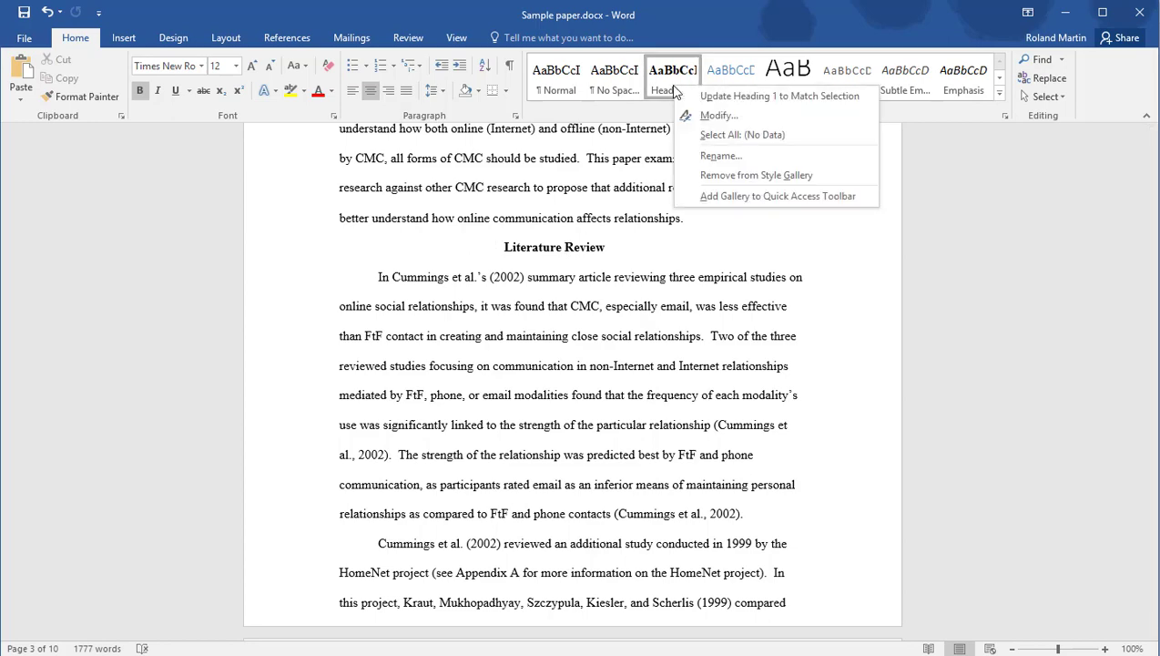
left_click(706, 115)
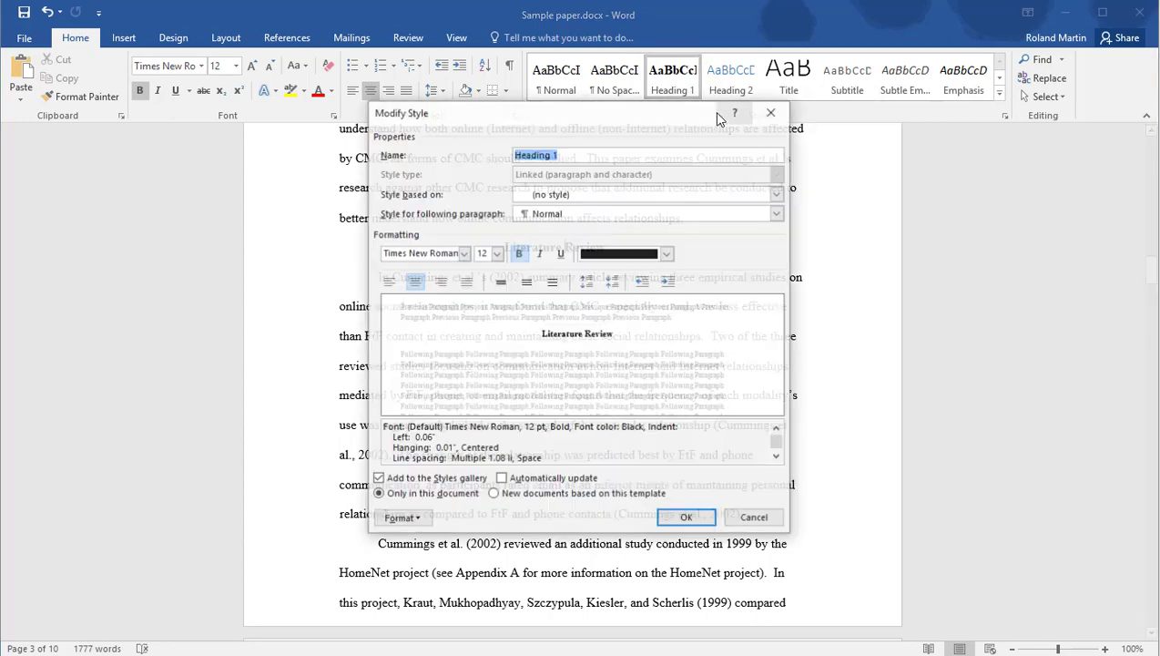
left_click(497, 254)
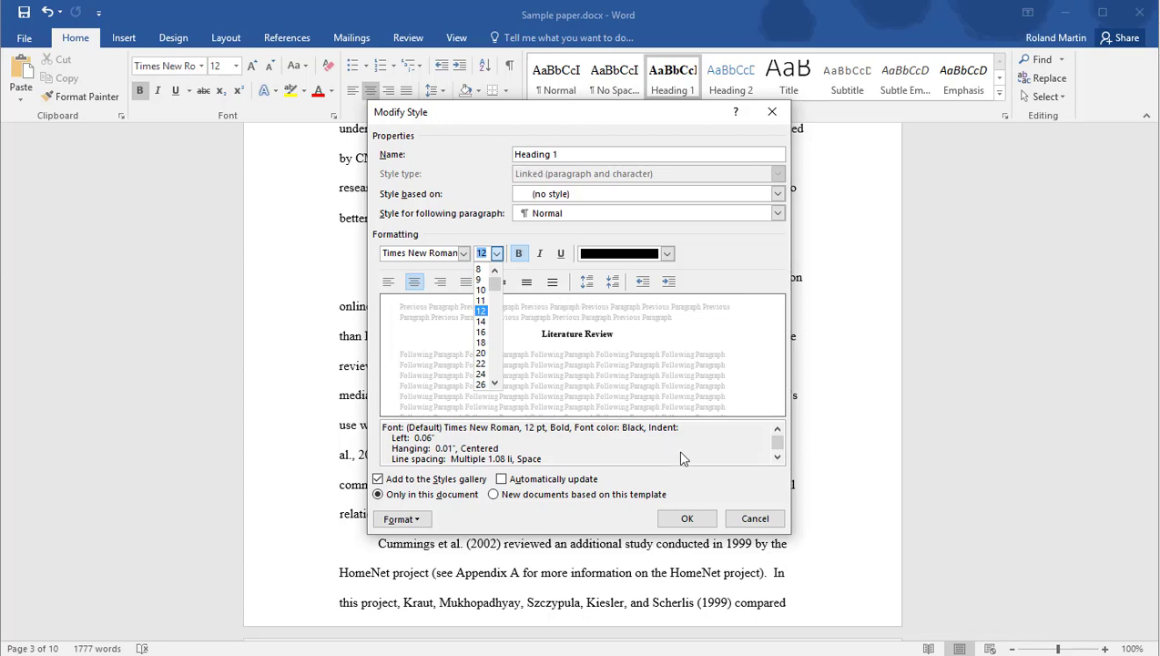
left_click(749, 519)
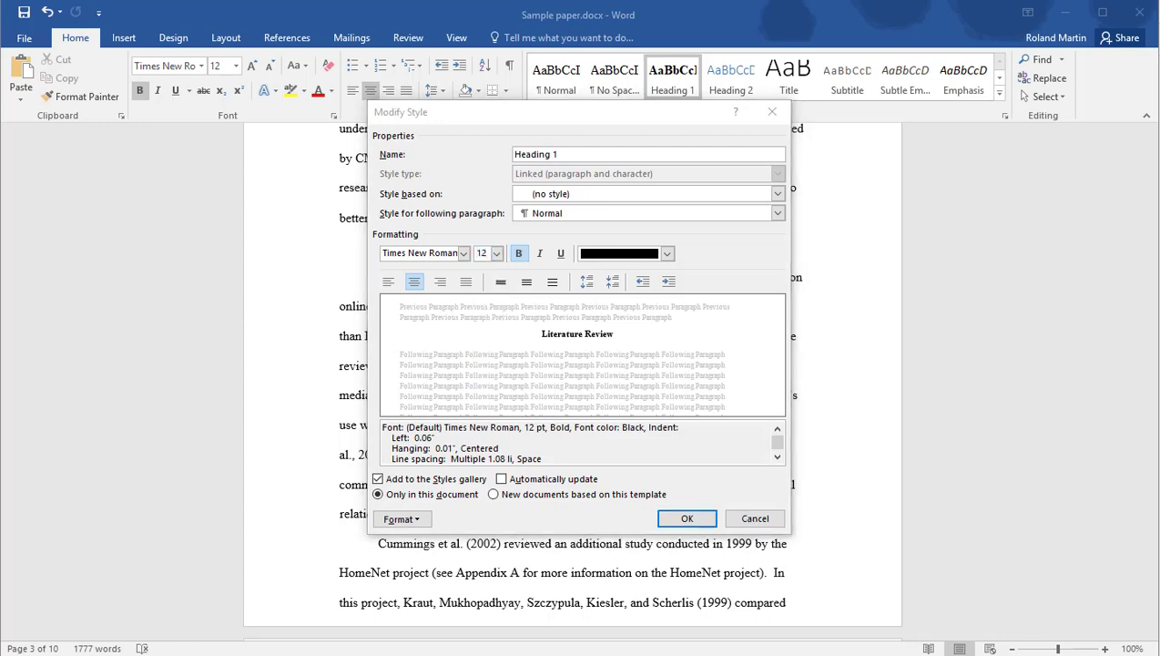
left_click(752, 518)
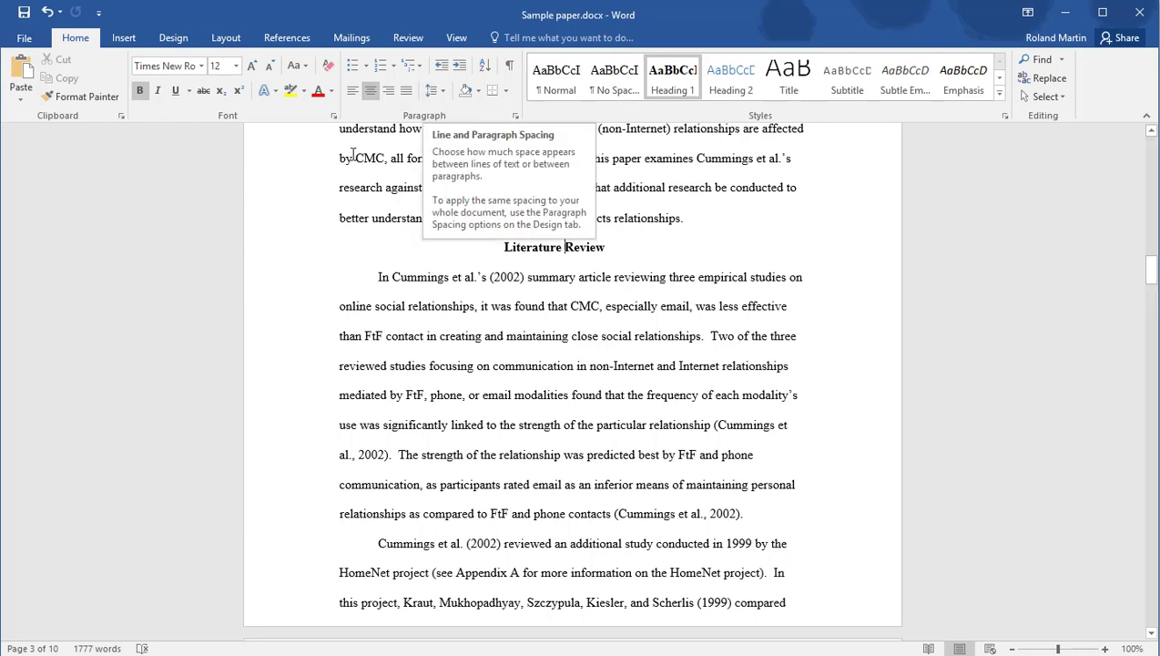
Set the line spacing of the first paragraph under Literature Review to Single through the line spacing options.
left_click(392, 279)
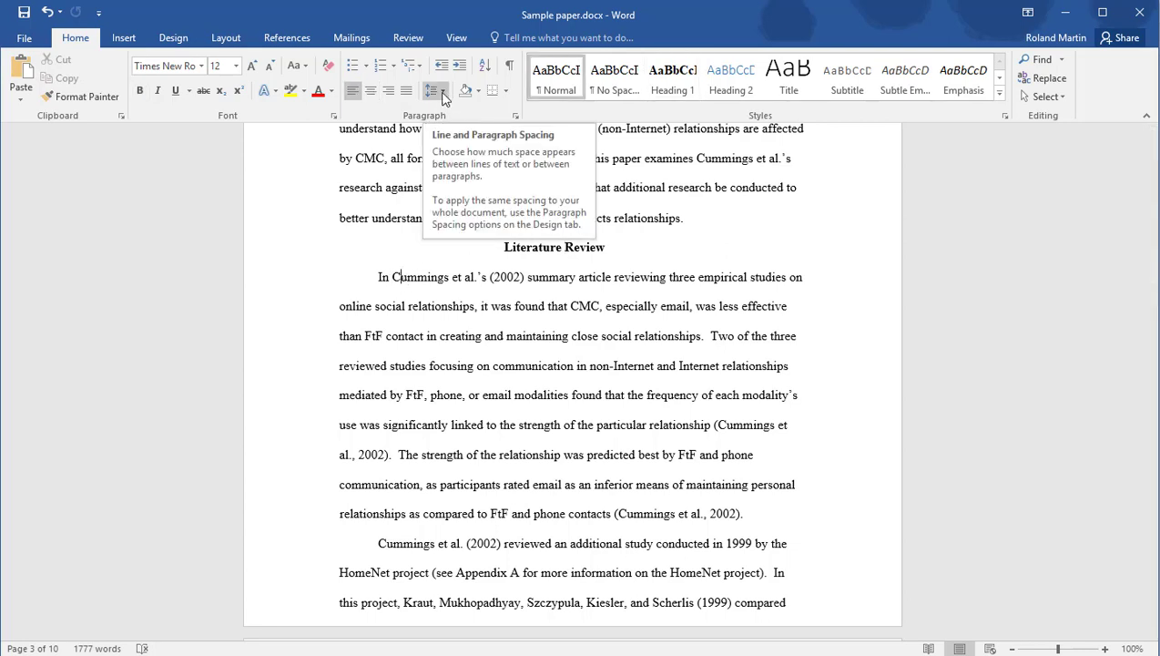
left_click(444, 94)
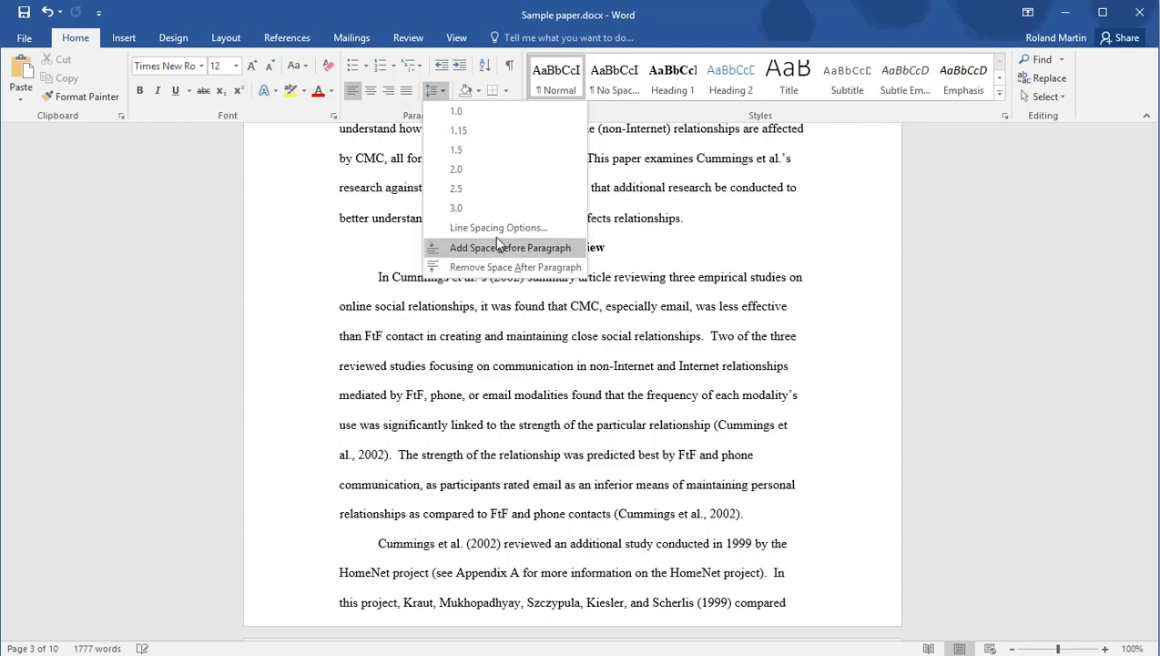
left_click(498, 228)
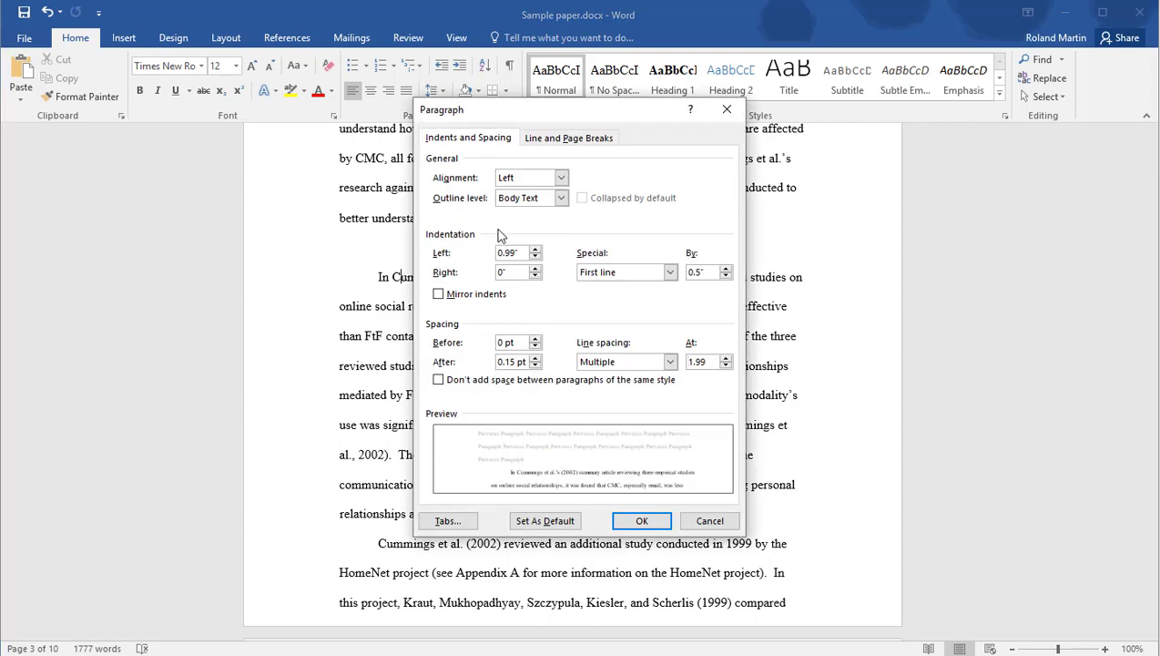
left_click(671, 362)
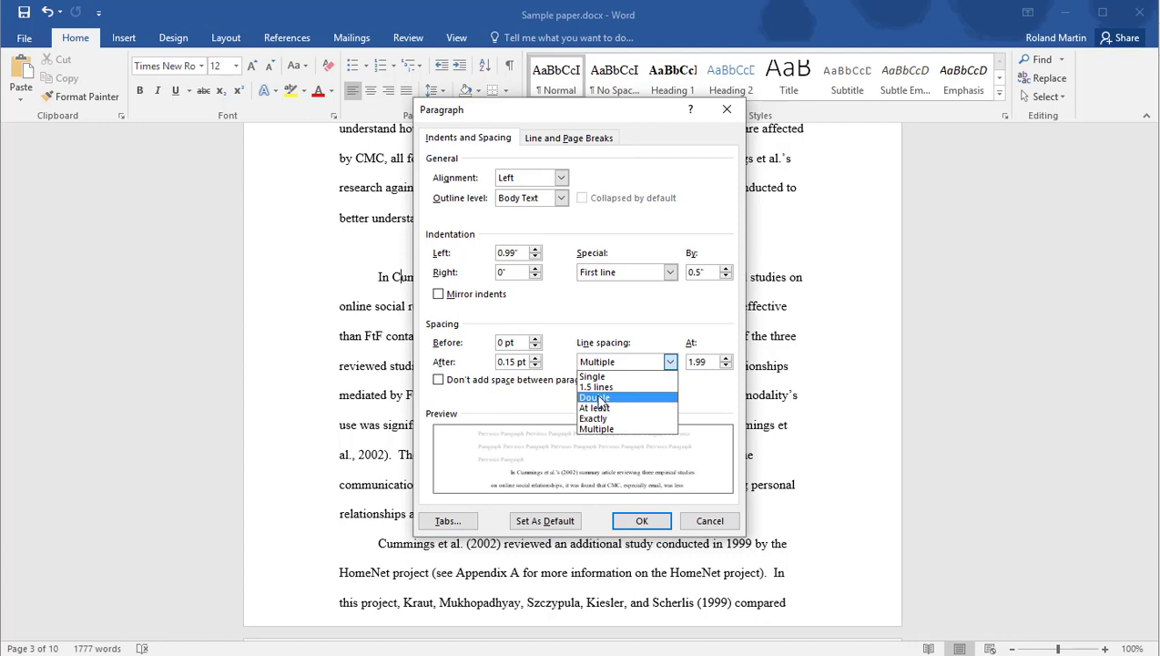
left_click(598, 397)
left_click(671, 363)
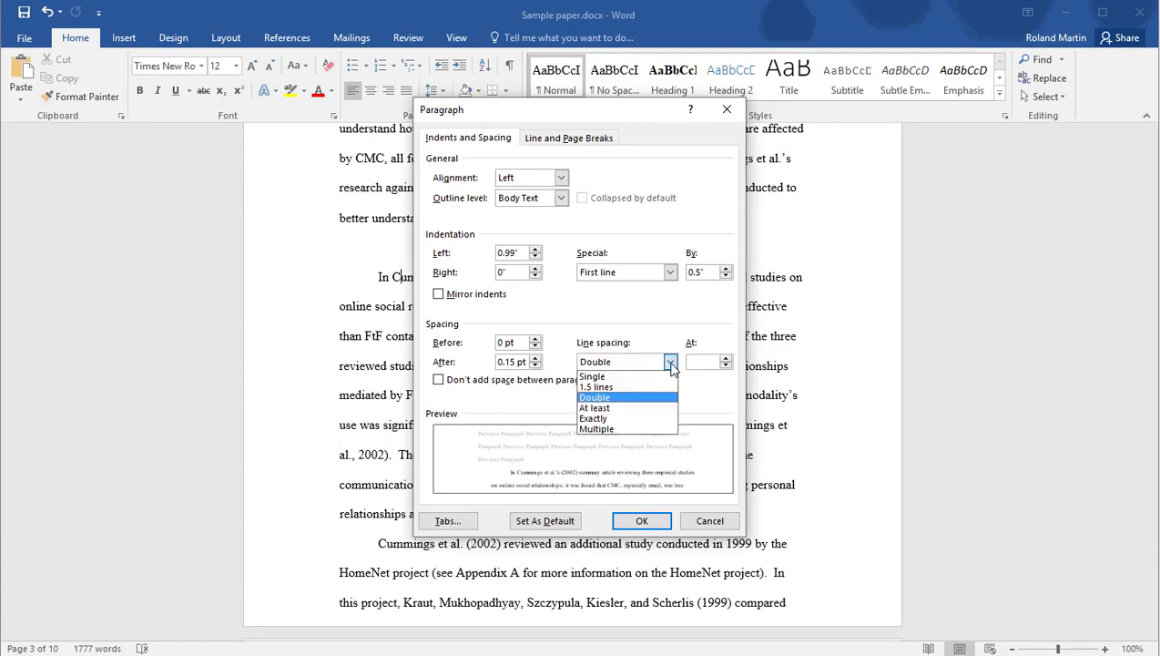
left_click(601, 374)
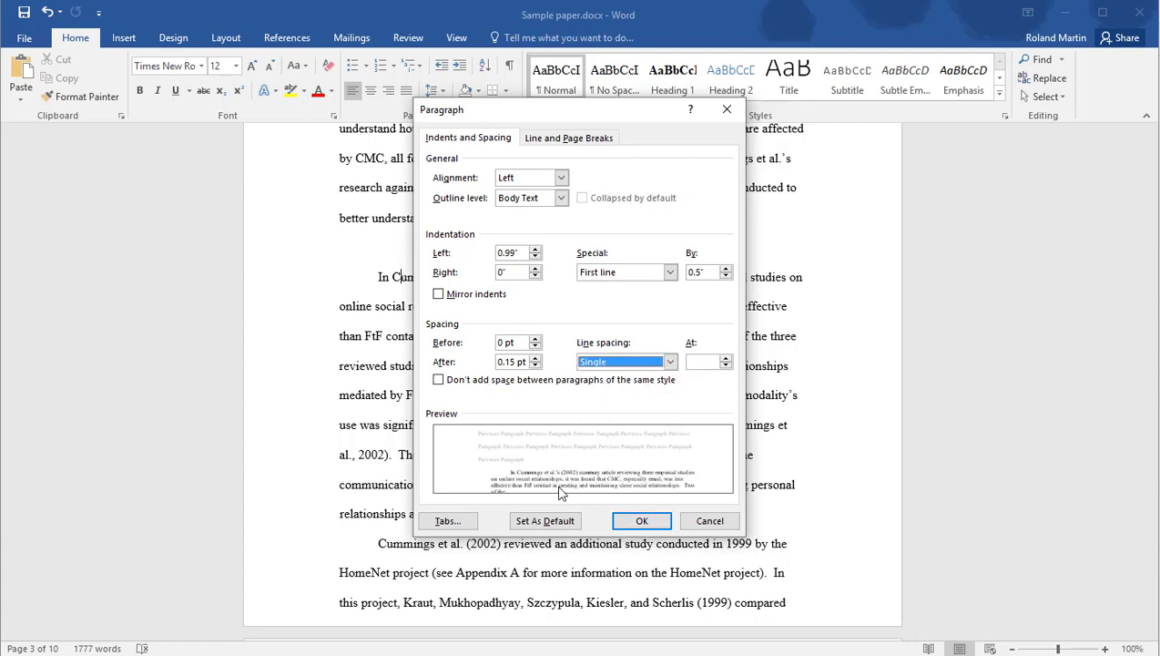
left_click(628, 523)
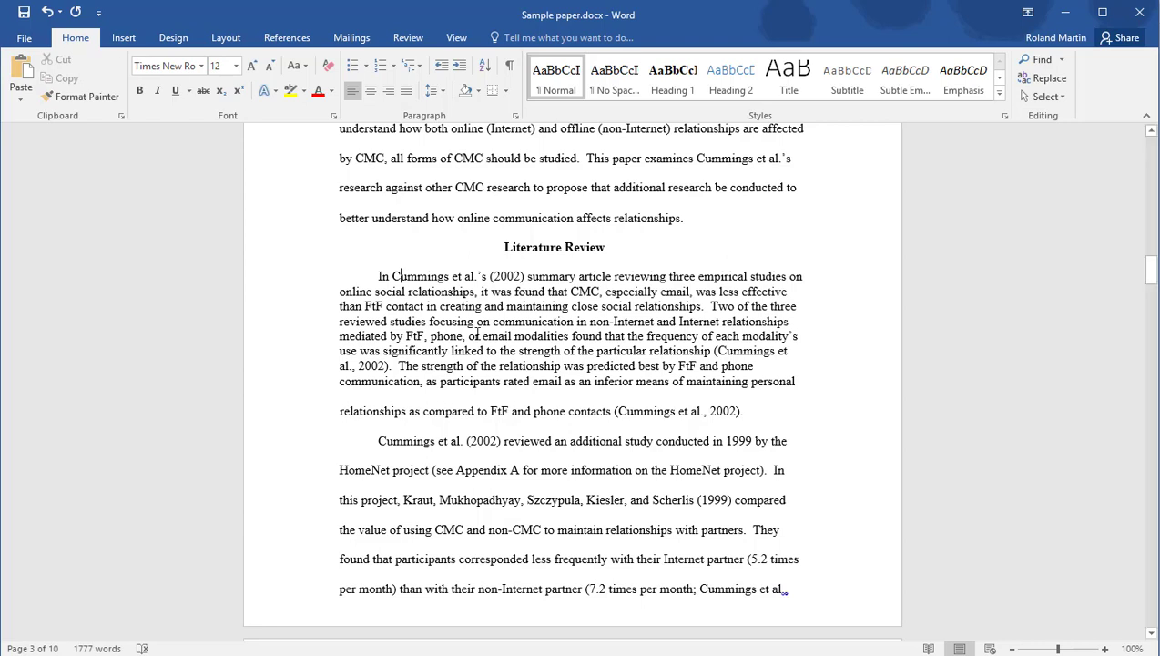
Undo the paragraph's line spacing change and view the history of undoable actions without reverting any more.
left_click(48, 13)
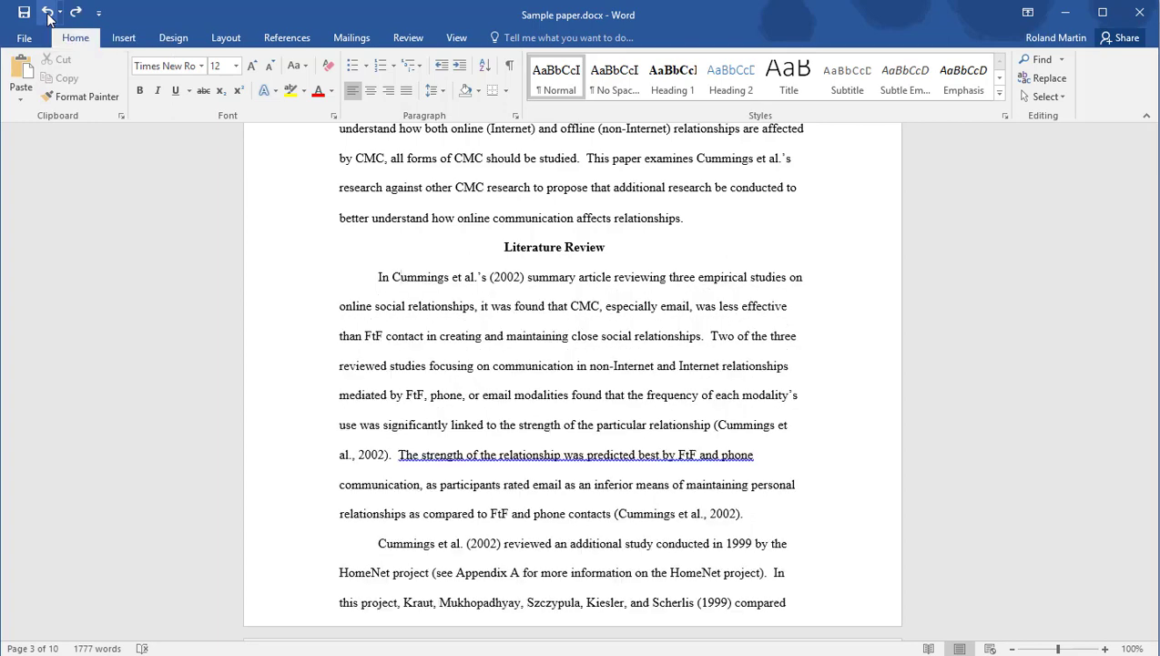
left_click(59, 11)
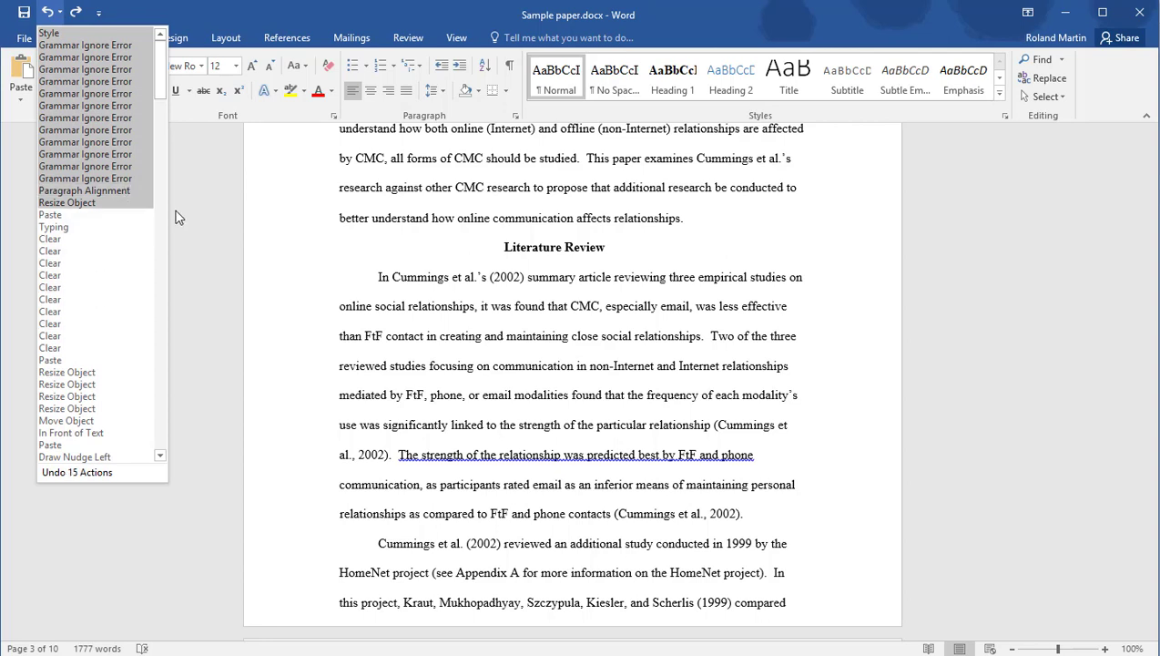
left_click(201, 222)
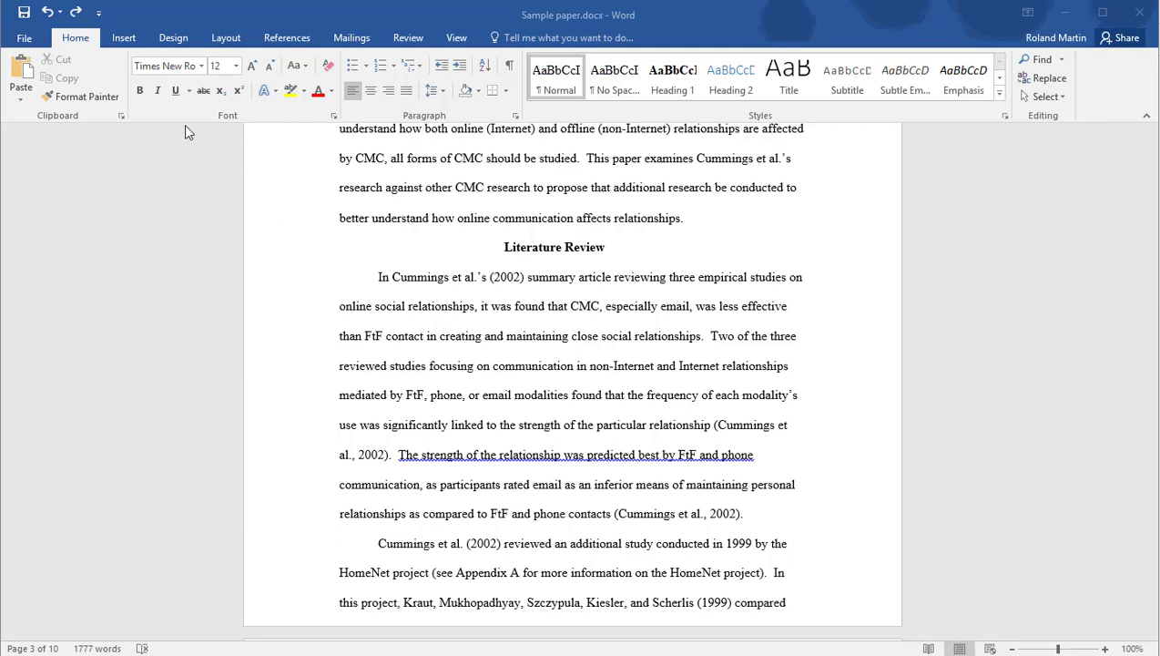
View the built-in header layouts and open the existing page 3 header for editing.
left_click(125, 46)
left_click(124, 41)
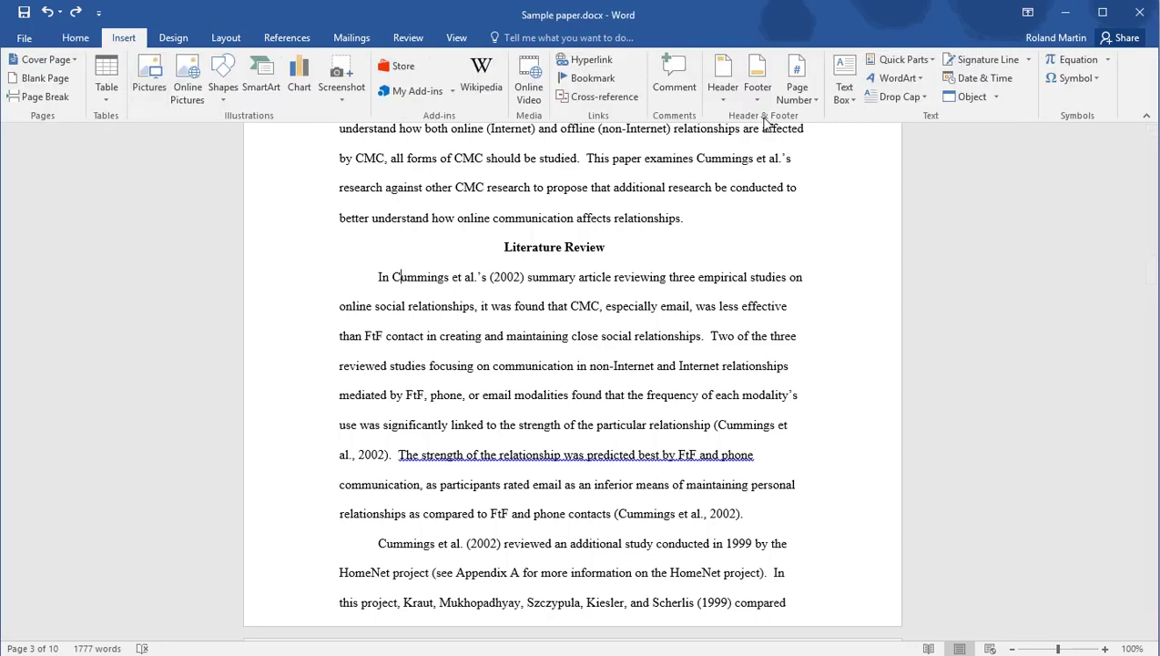
left_click(724, 100)
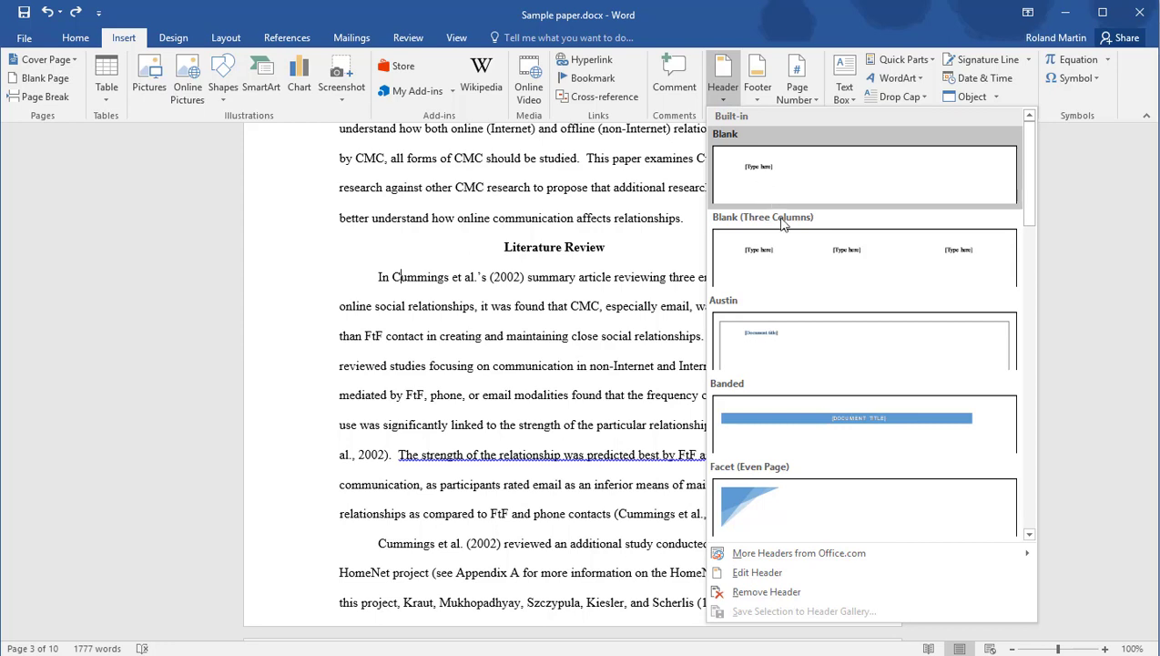
left_click(768, 577)
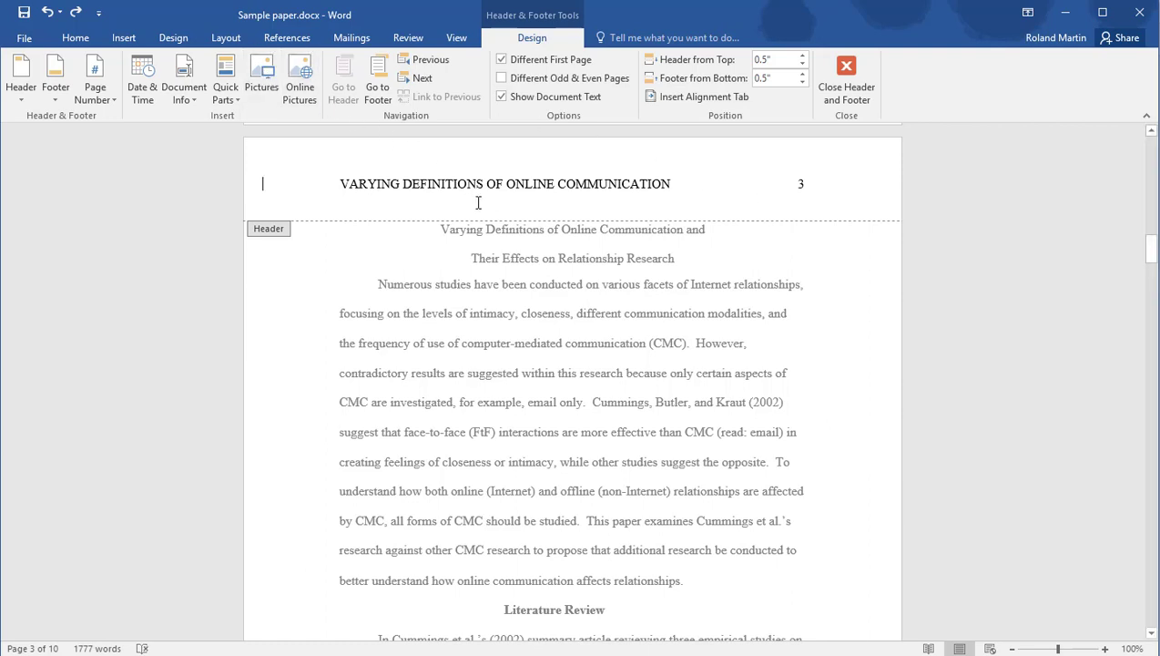
Review the page number placement options for the header without inserting one.
left_click(113, 101)
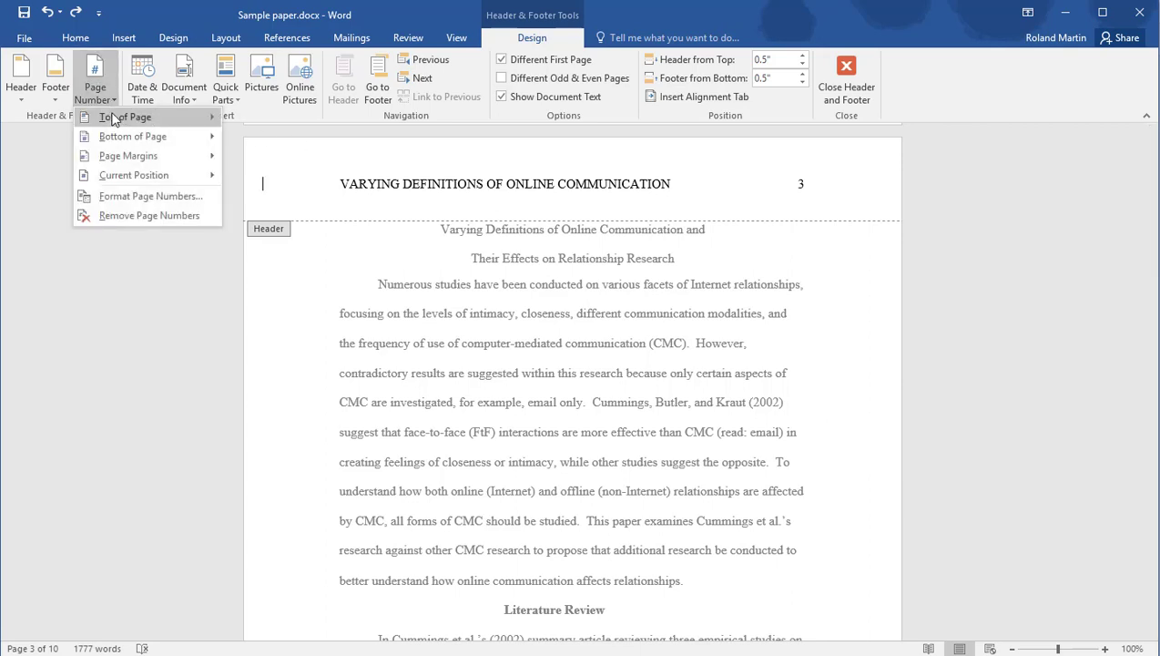
mouse_move(119, 118)
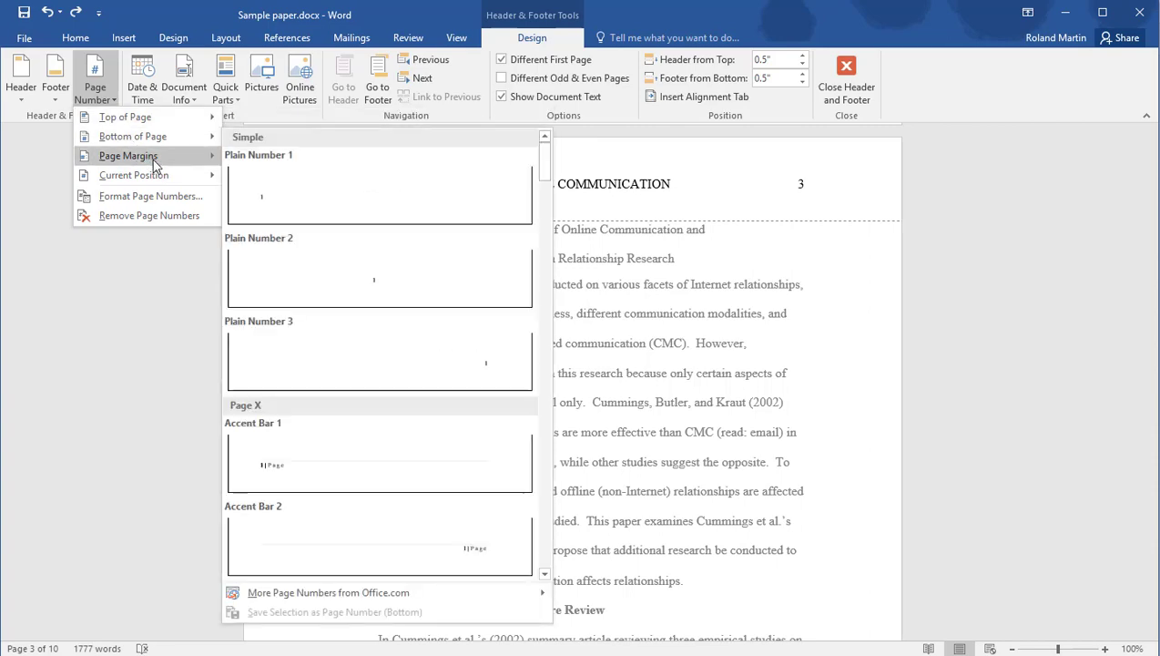
mouse_move(162, 177)
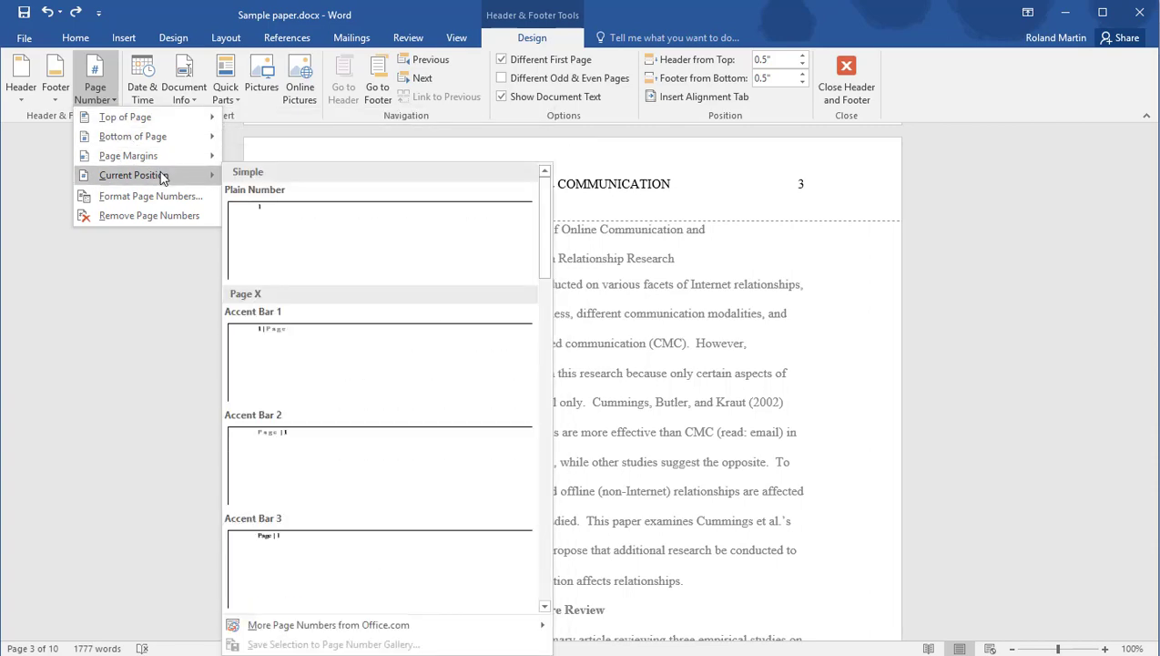
left_click(683, 185)
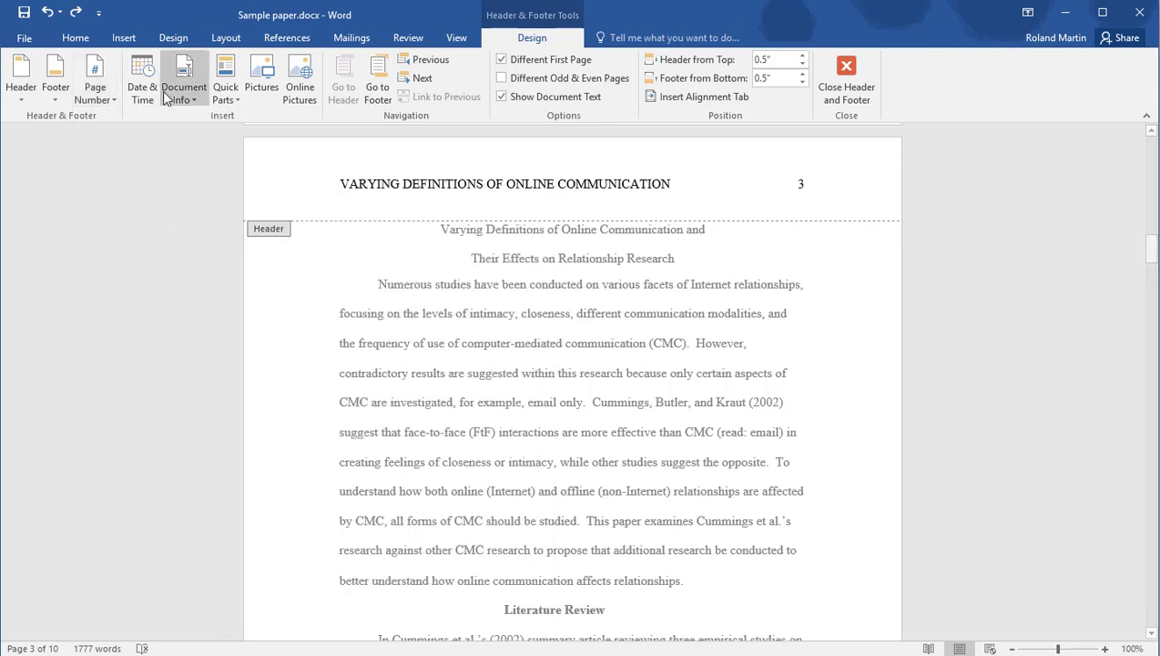
Insert an Accent Bar 1 page number at the current position in the page 3 header and delete it again.
left_click(100, 96)
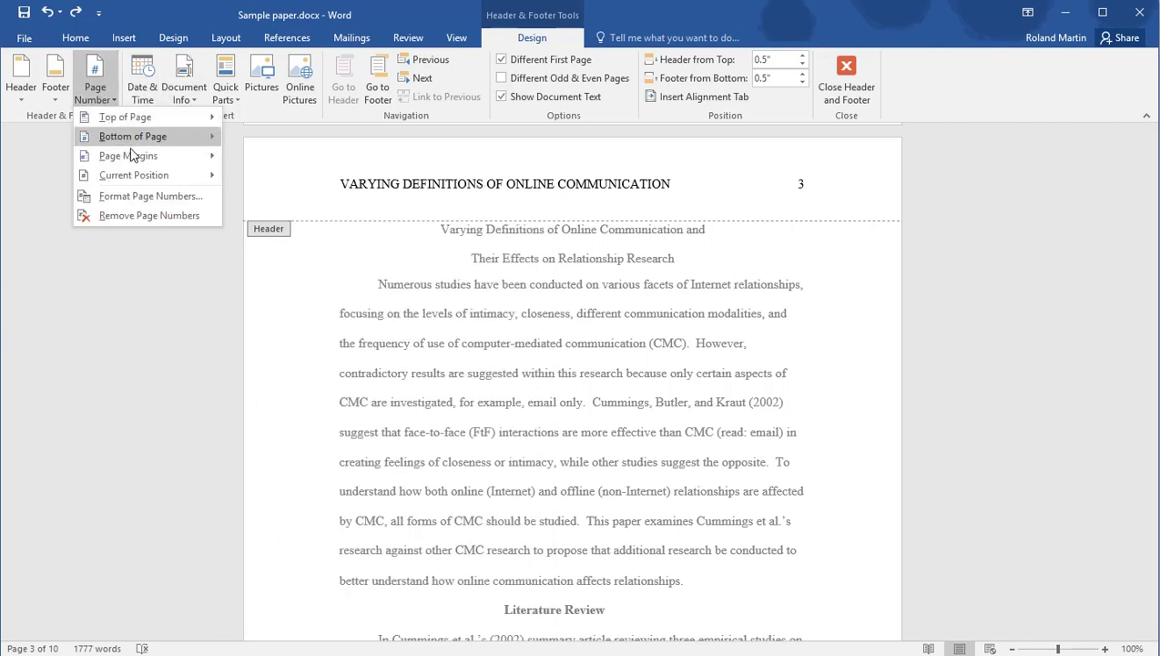
mouse_move(130, 155)
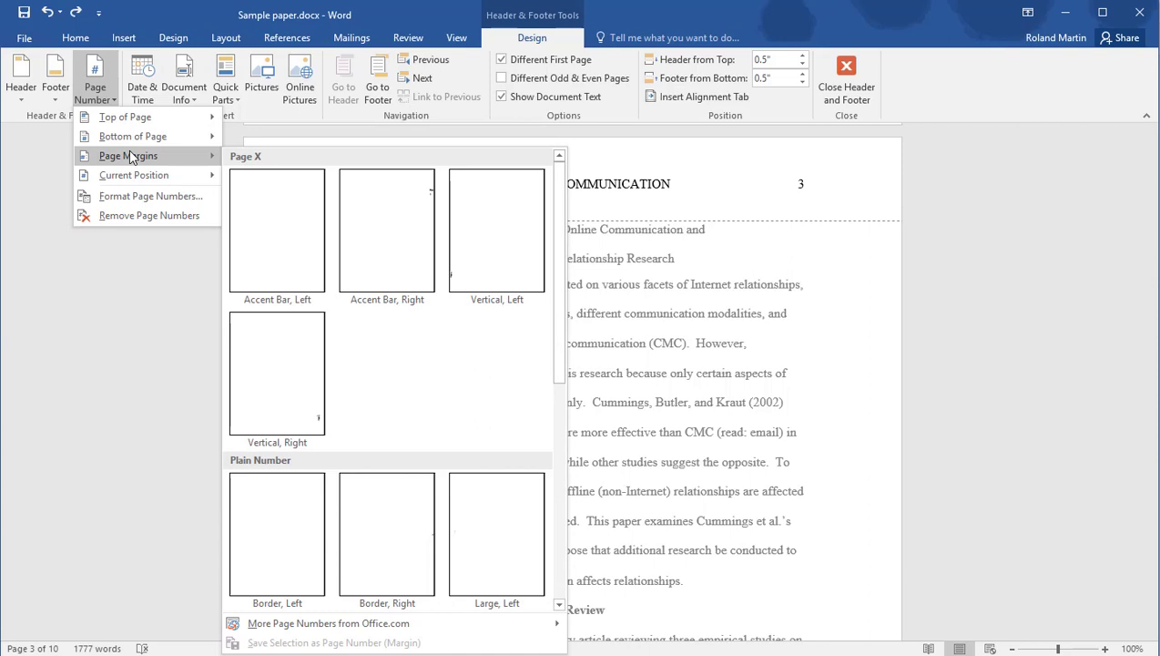
mouse_move(133, 179)
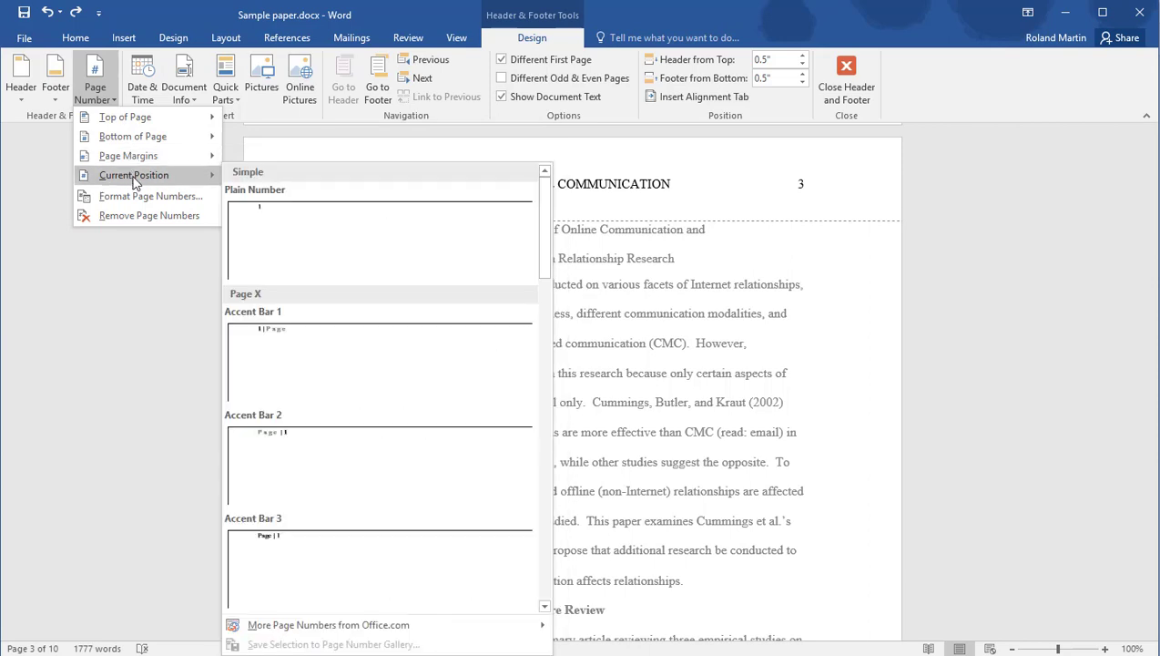
left_click(282, 352)
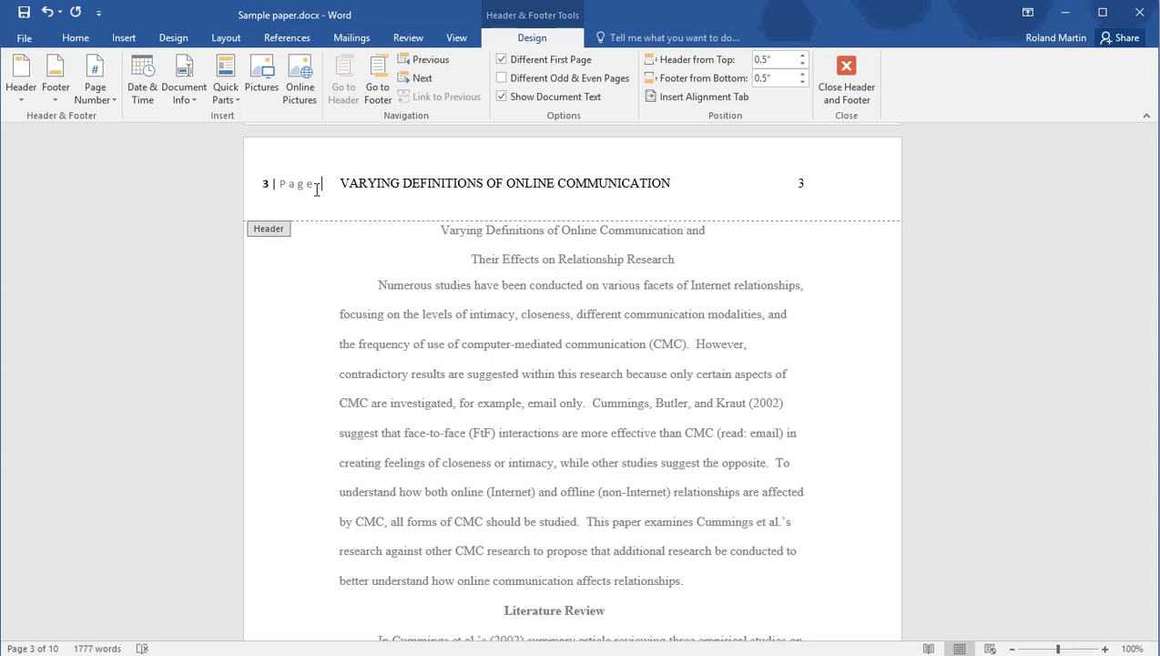
left_click_drag(321, 183, 264, 185)
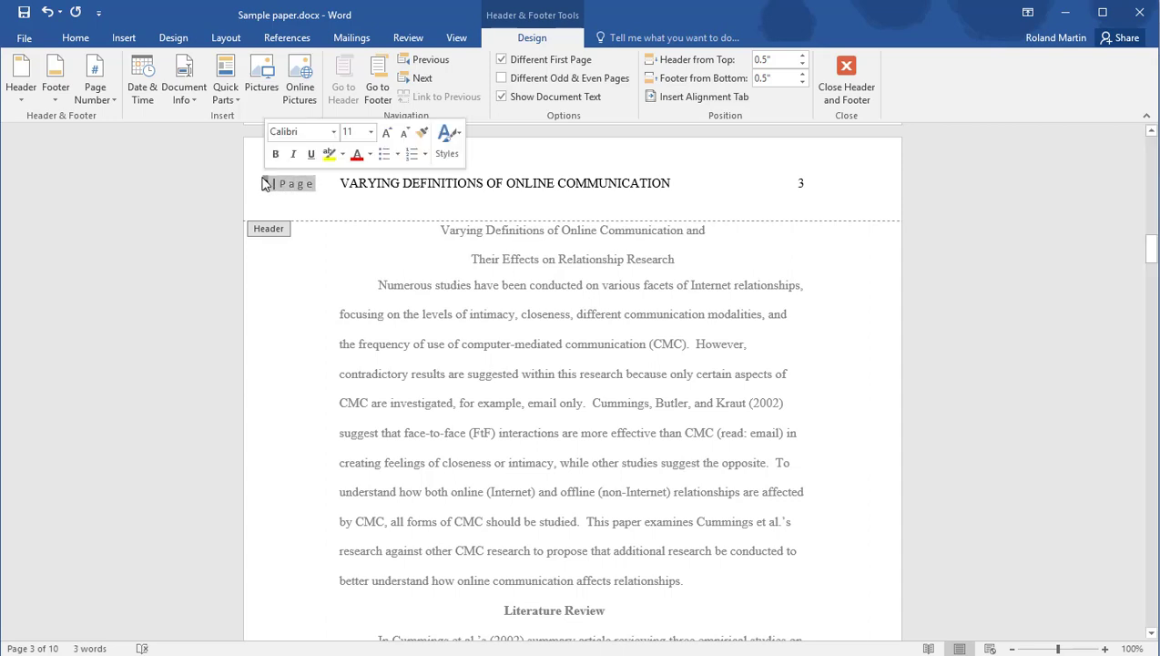
key("Delete")
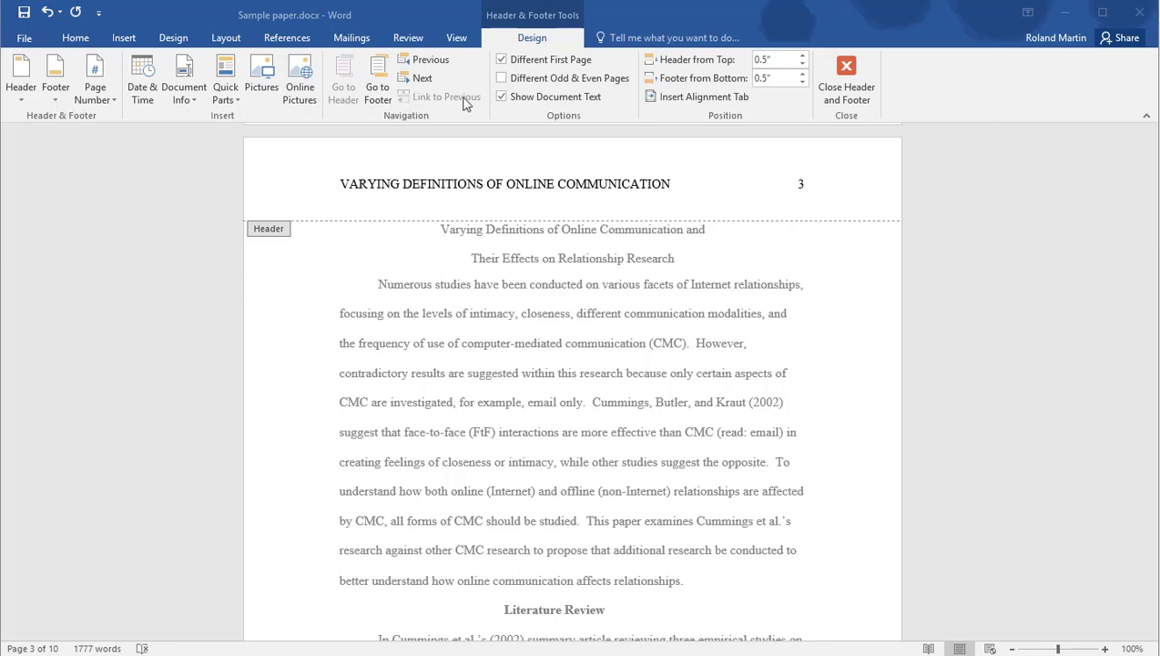
View the built-in footer layouts and the empty page 3 footer, and leave header and footer editing without adding anything.
left_click(57, 98)
left_click(56, 96)
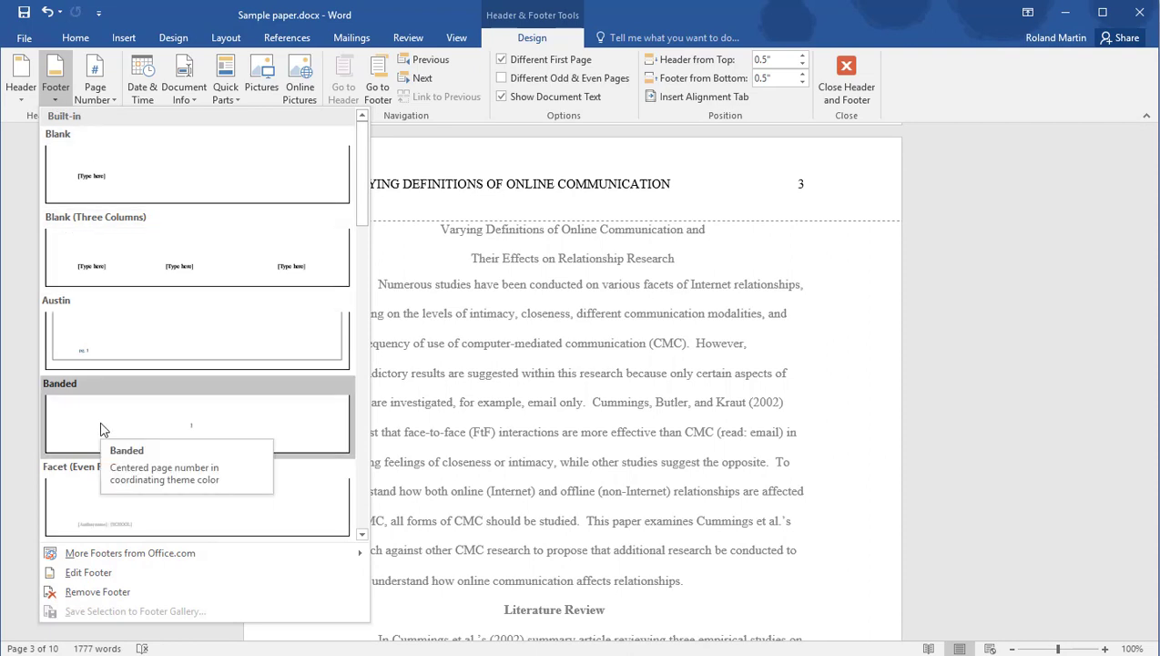
left_click(87, 573)
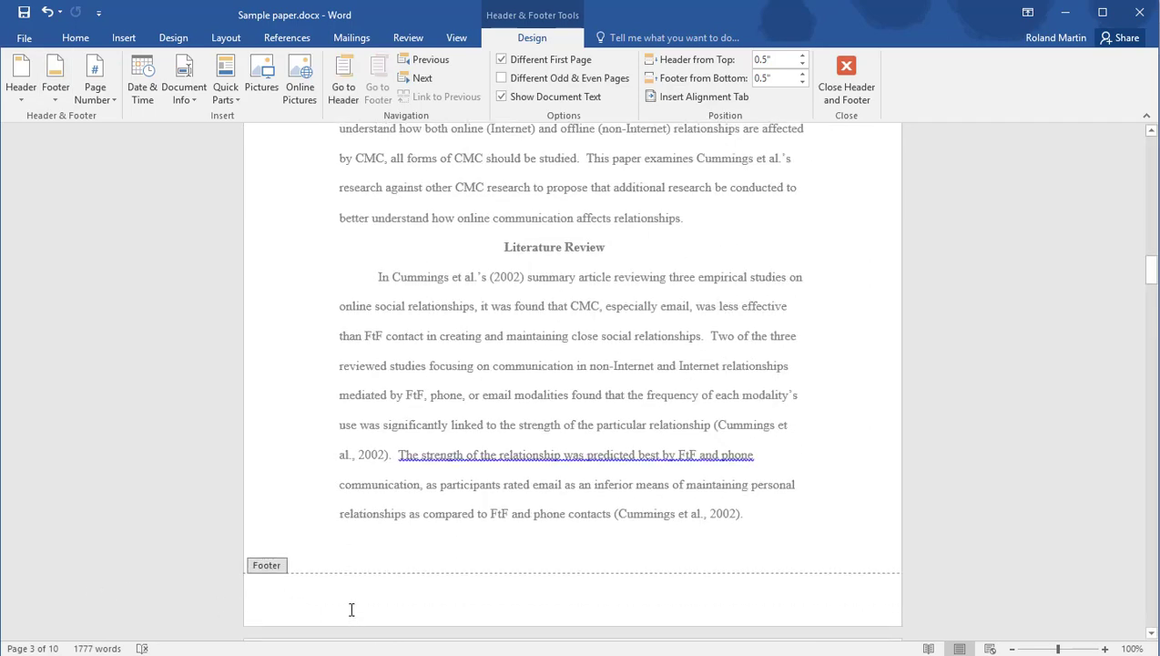
left_click(56, 94)
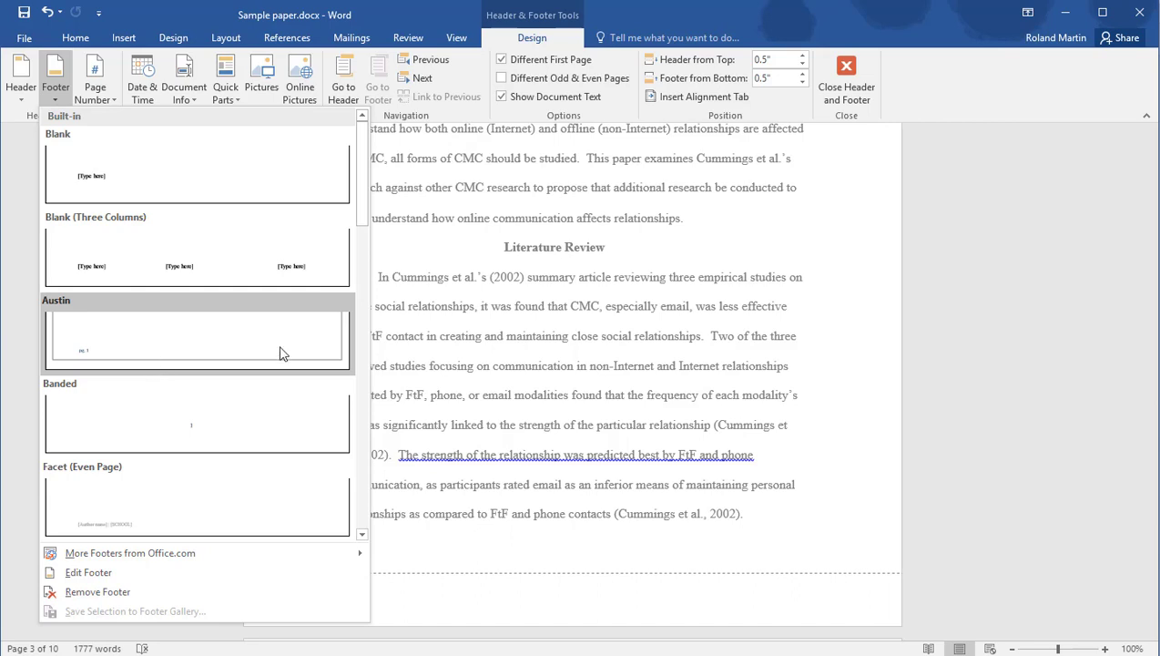
left_click(949, 101)
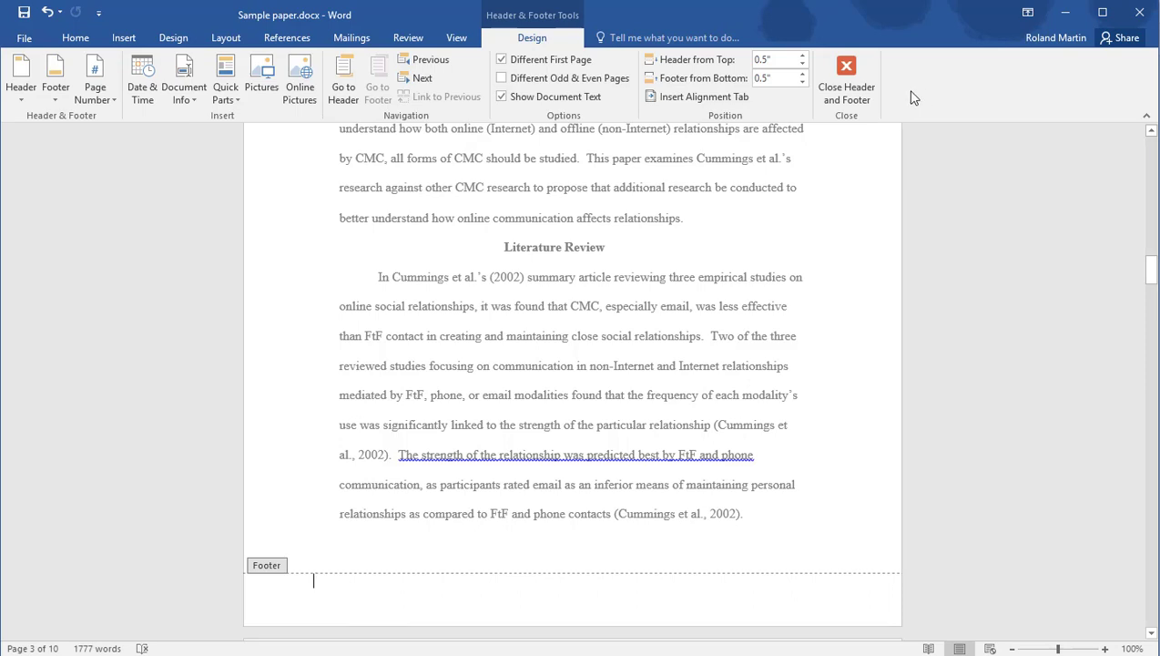
left_click(847, 82)
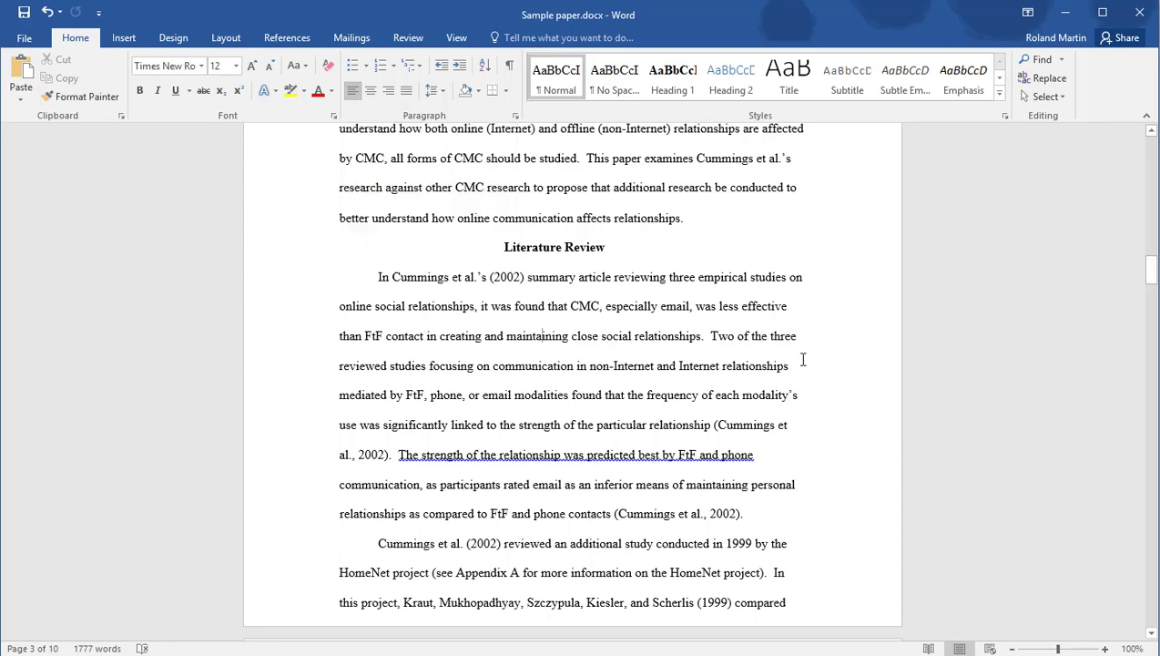
On page 4 after "two times less per month.", add a backslash and a new paragraph reading "This is some generic text. Blah blah blah.".
left_click(767, 454)
scroll(740, 471, "down", 2)
scroll(739, 471, "down", 4)
left_click(800, 347)
type("\\")
key("BackSpace")
type("\\")
key("Return")
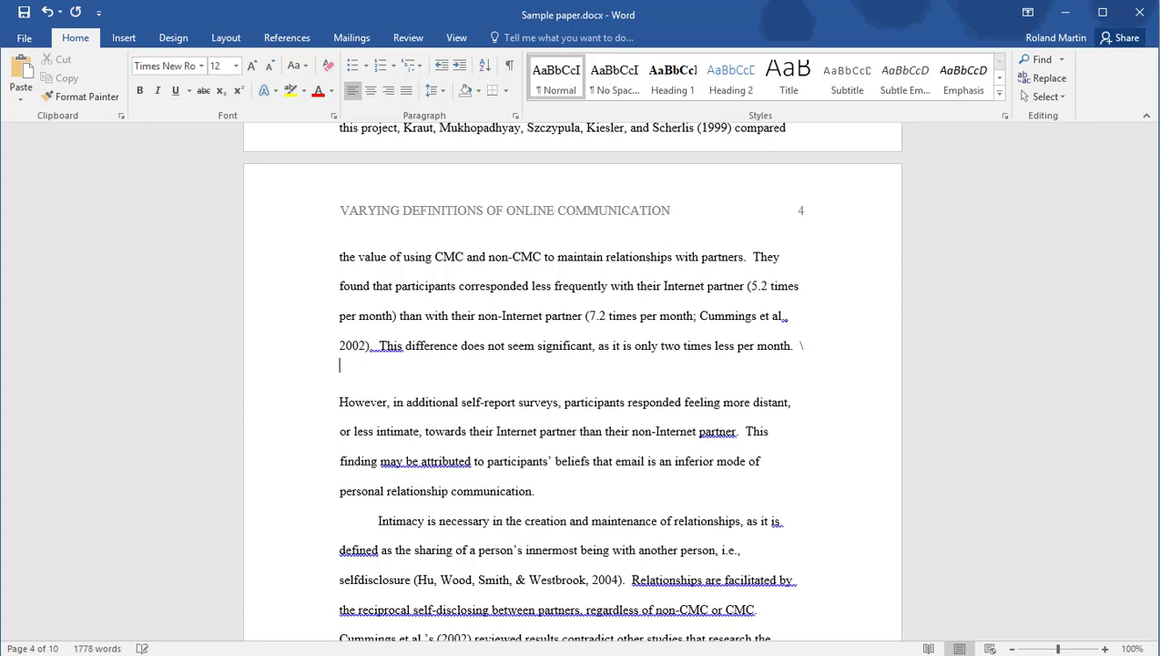
key("Return")
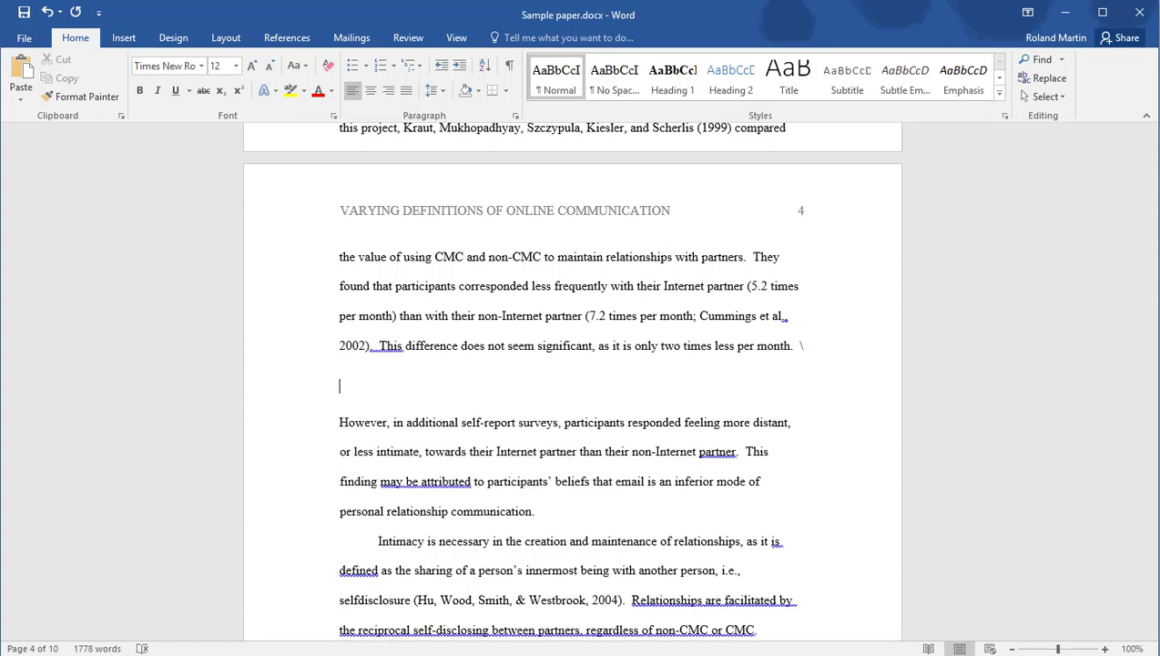
type("This is some gener")
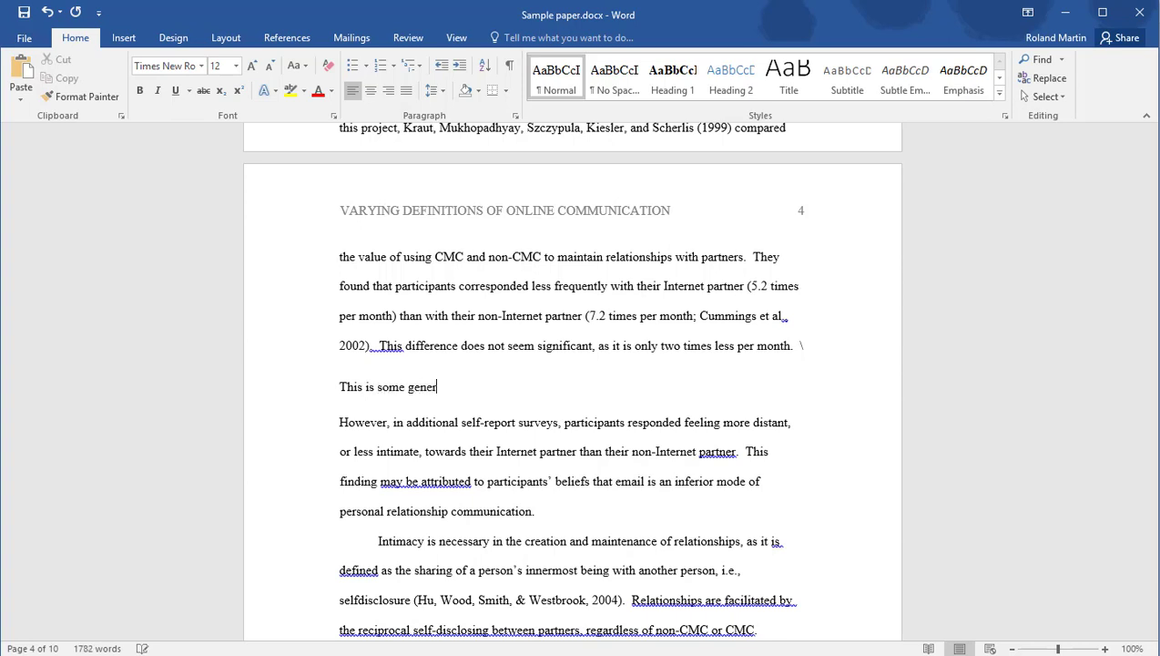
type("ic text. Blah blah blah.")
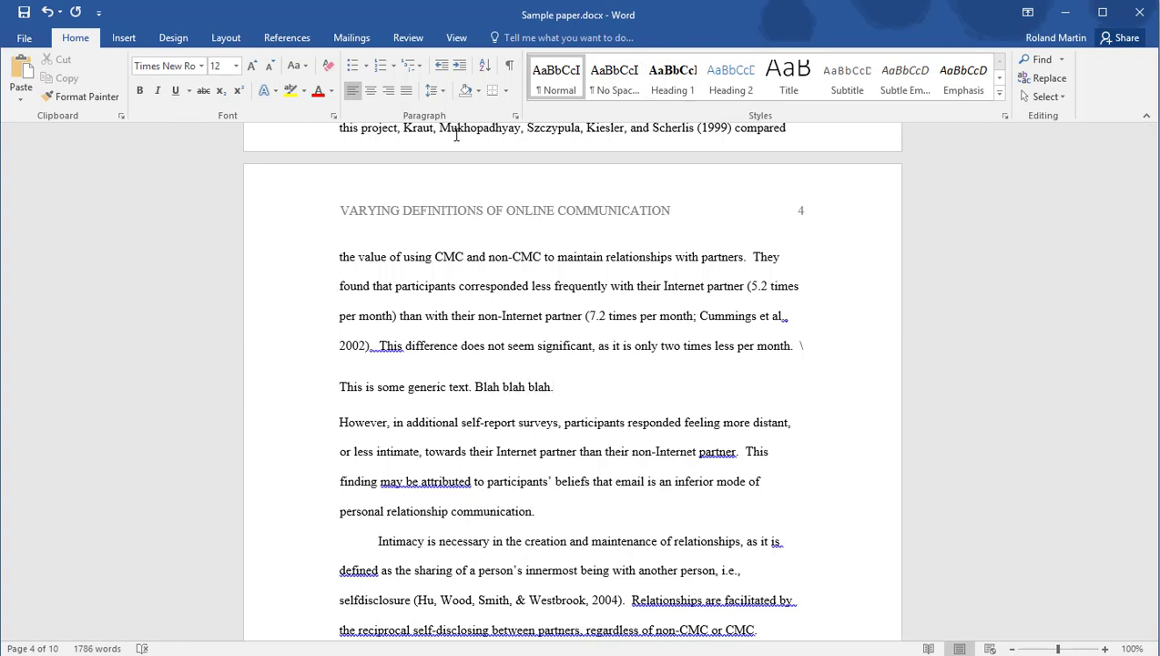
Center the line "This is some generic text. Blah blah blah." on page 4.
left_click(335, 386)
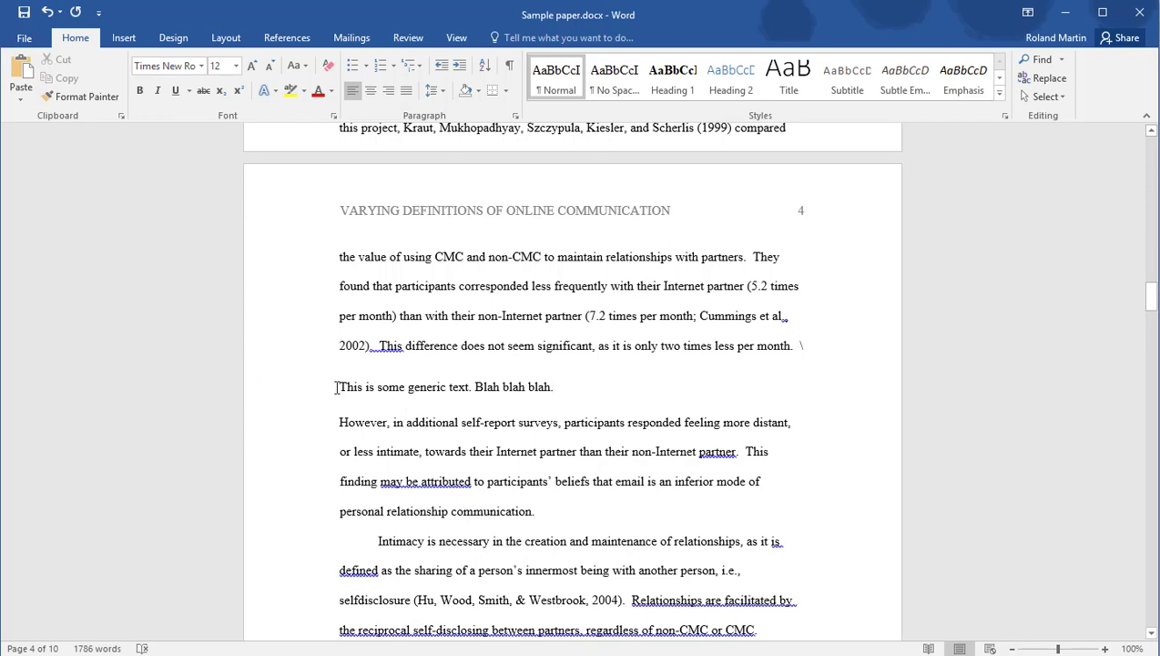
left_click(204, 393)
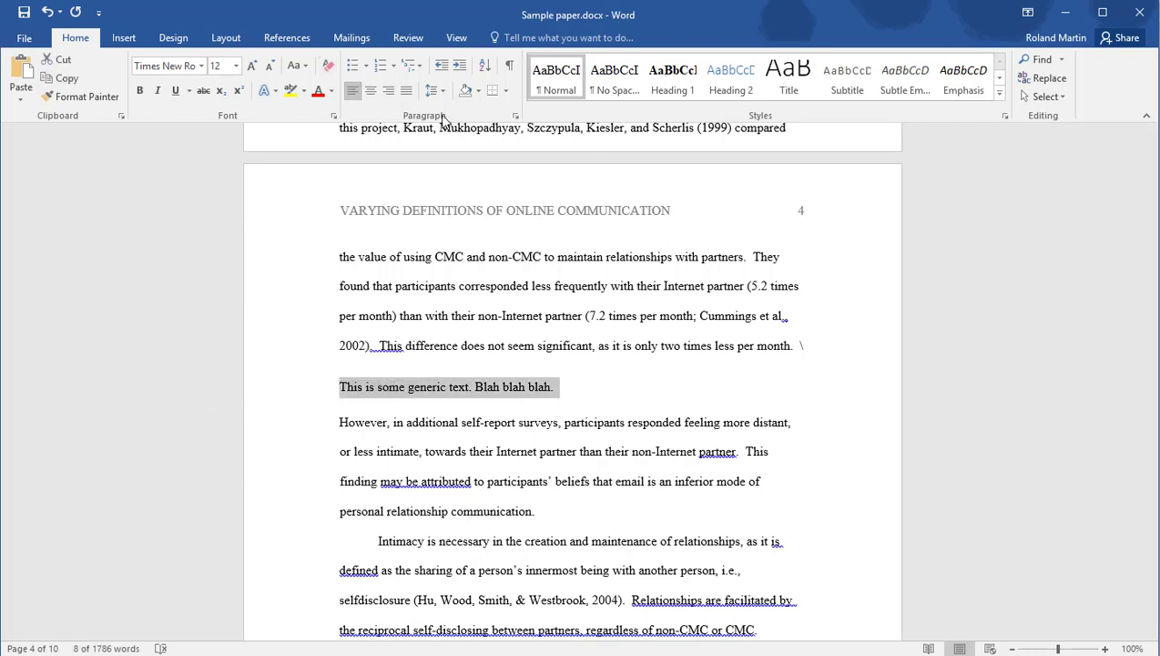
left_click(371, 92)
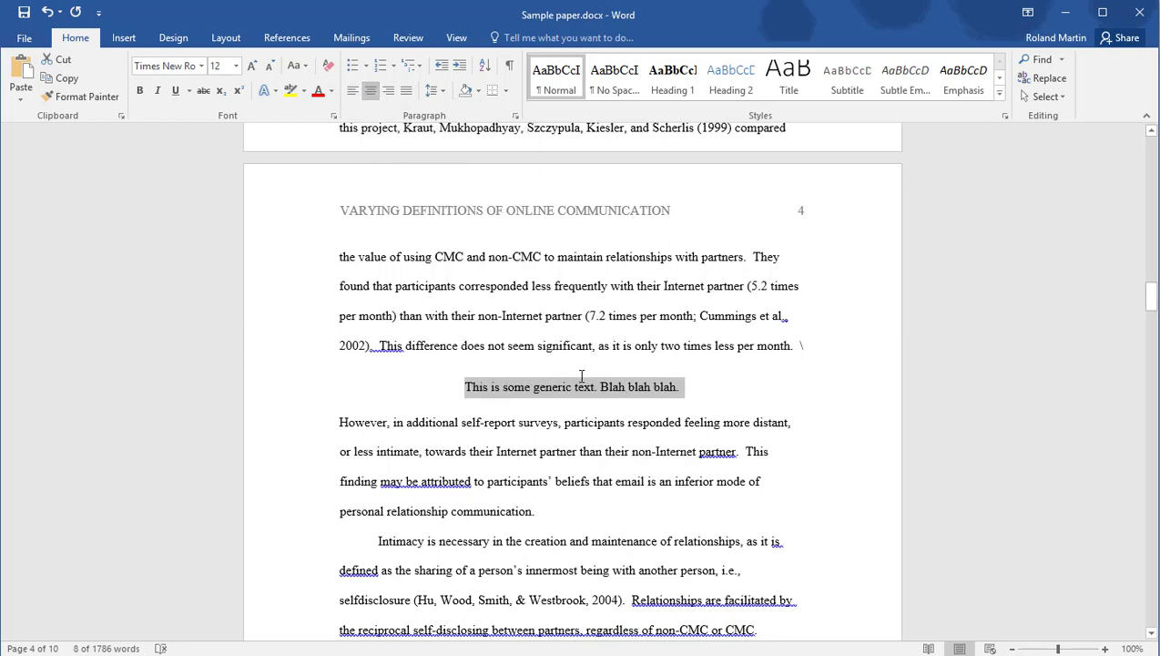
Center the page 4 paragraph beginning "However, in additional self-report surveys" and align it left again.
double_click(364, 424)
left_click(366, 426)
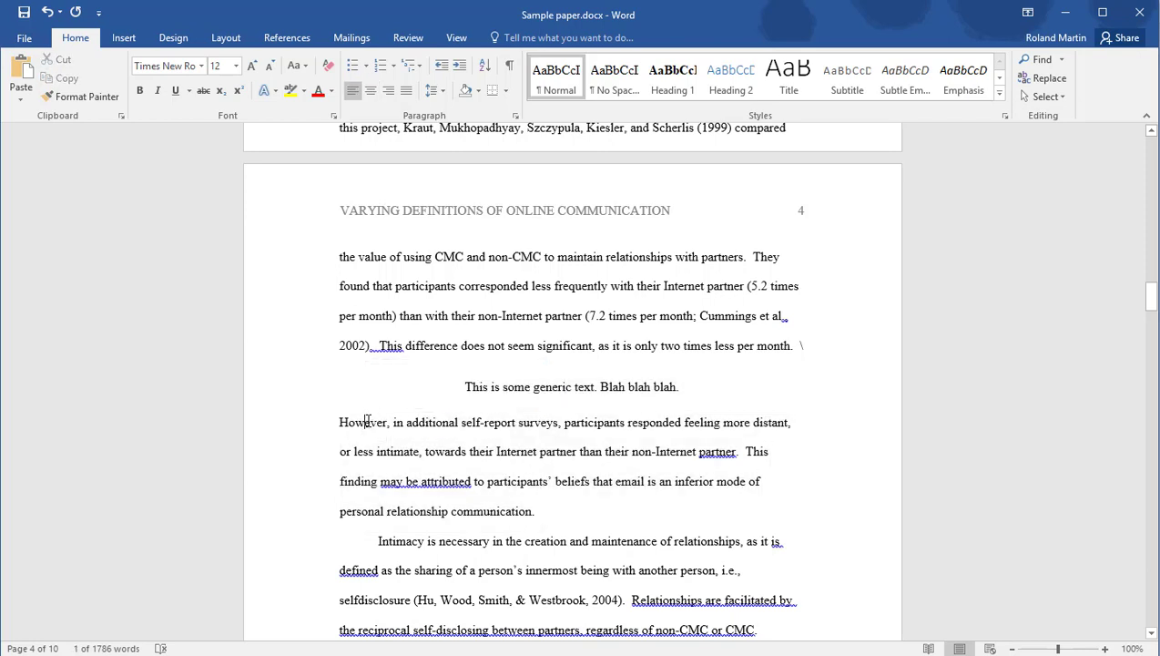
triple_click(368, 427)
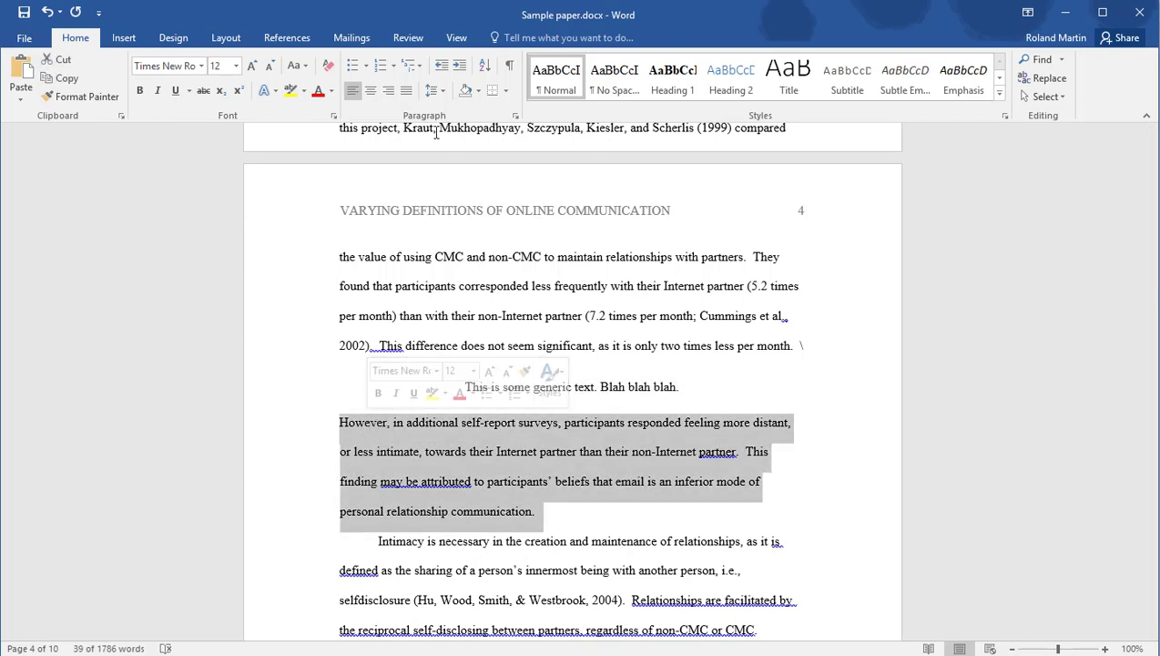
left_click(371, 99)
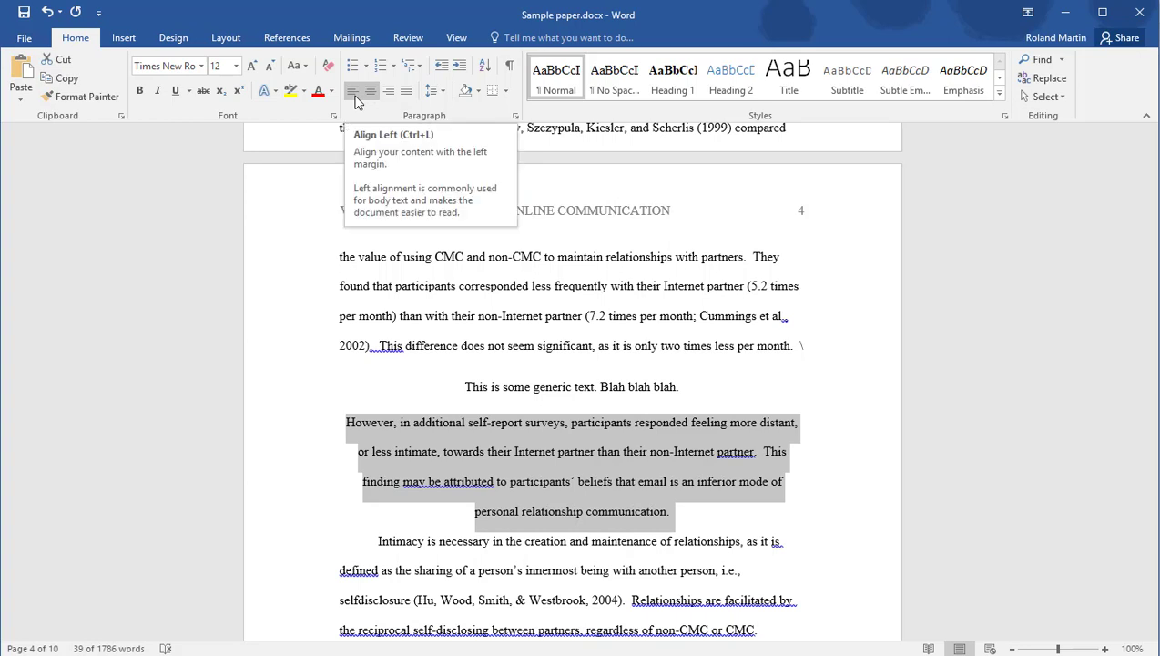
left_click(356, 100)
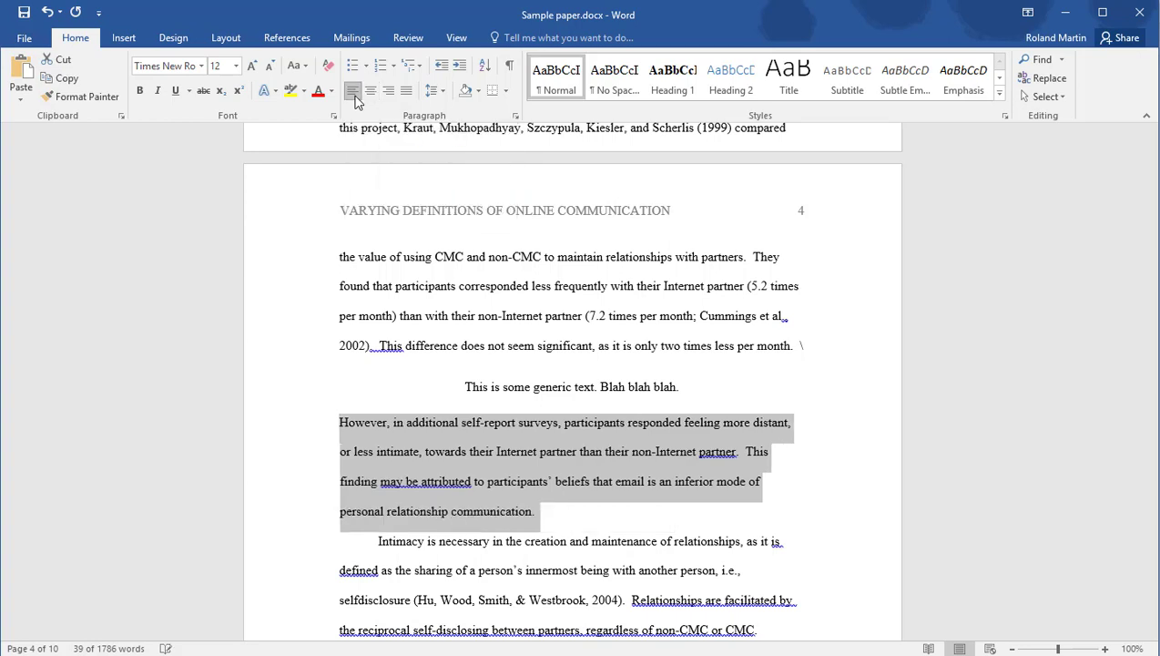
left_click(345, 425)
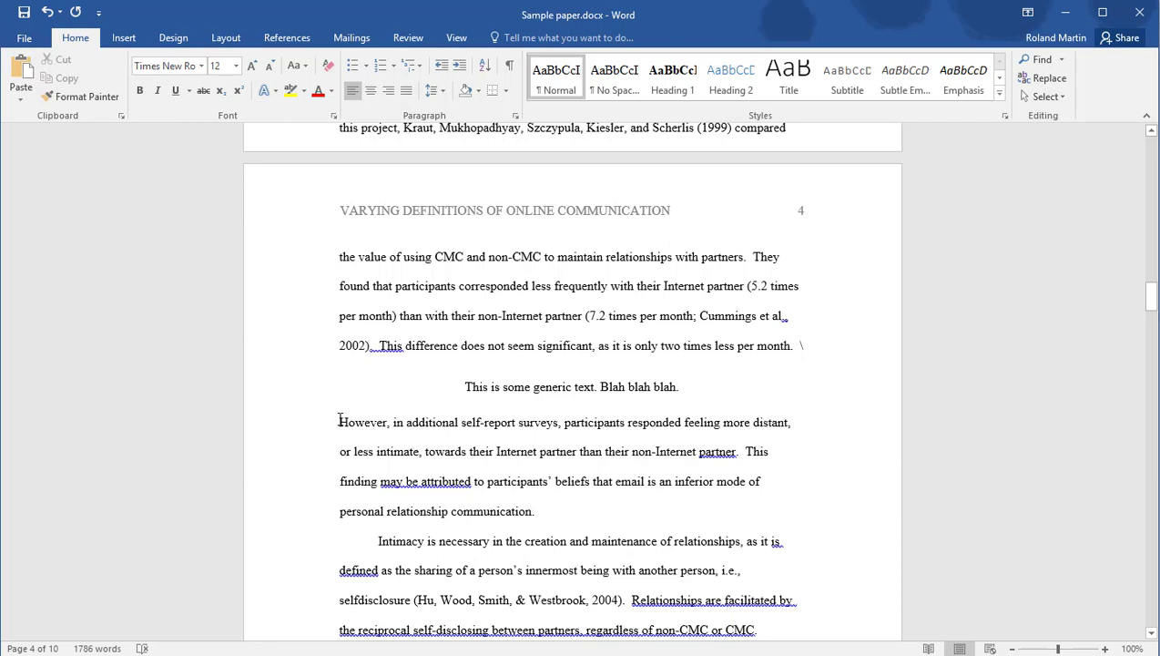
key("ctrl+v")
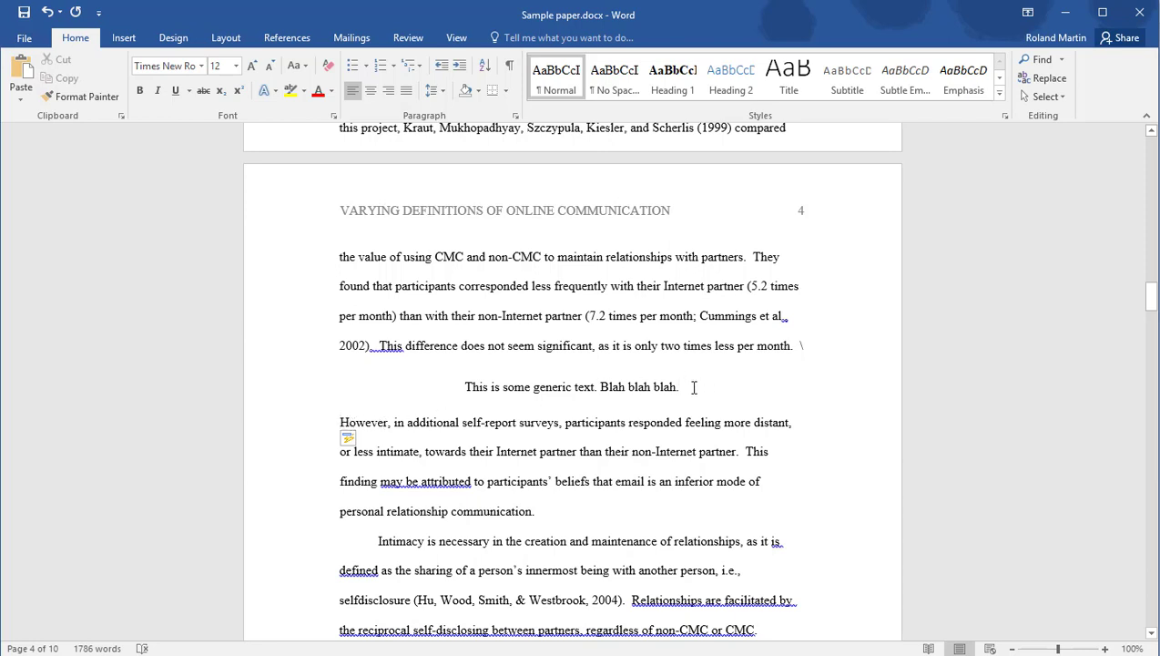
Delete the generic text line, the backslash and the empty paragraphs on page 4, keeping one period after "two times less per month".
left_click_drag(678, 387, 464, 384)
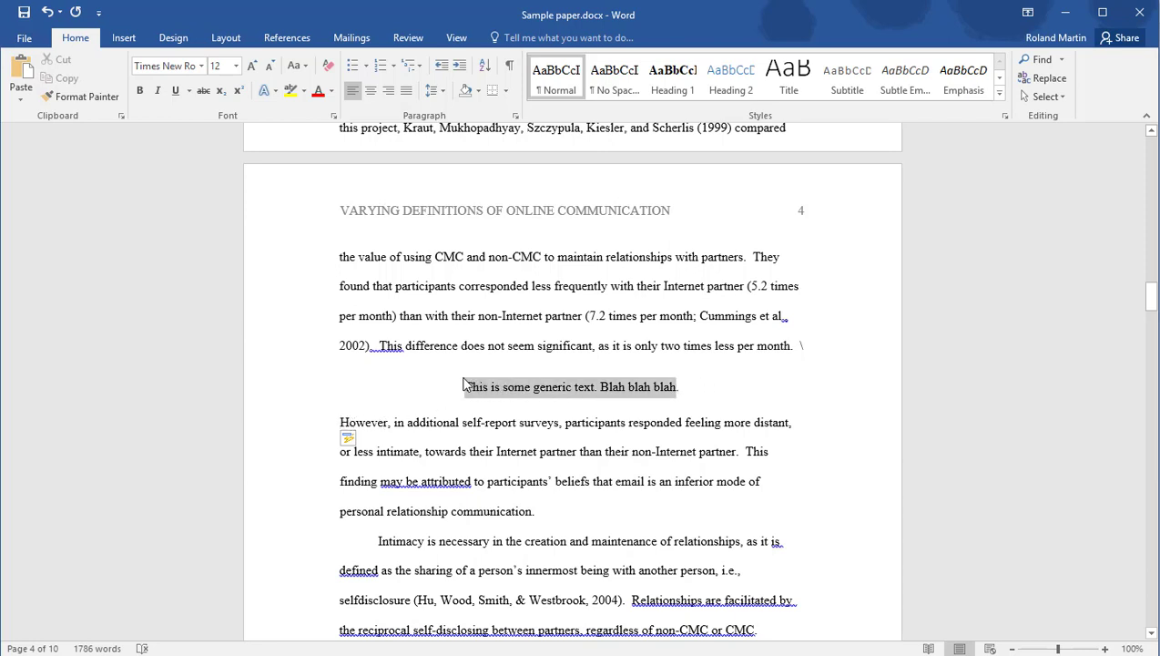
key("BackSpace")
key("BackSpace")
left_click_drag(790, 345, 798, 367)
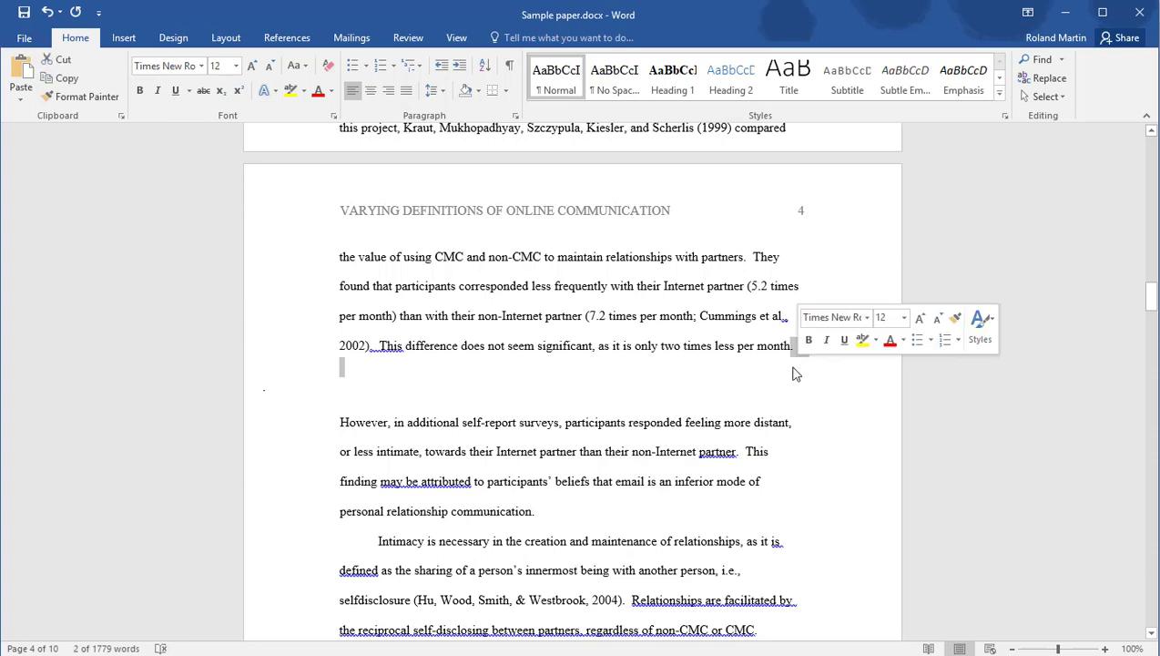
key("BackSpace")
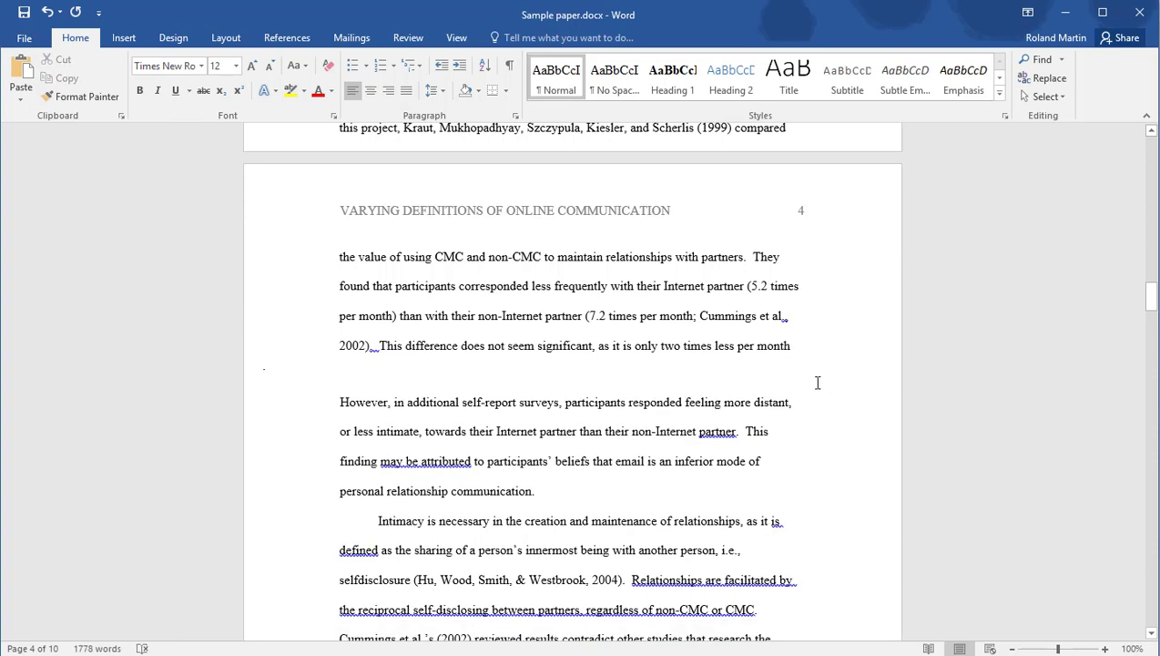
type(".")
key("Delete")
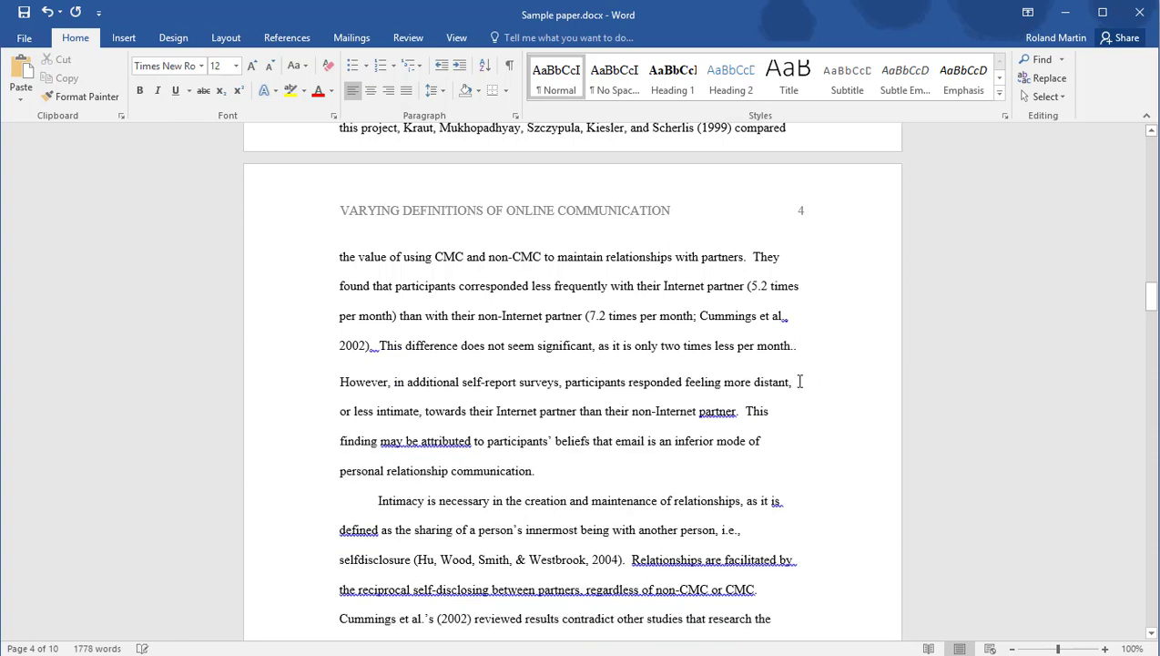
key("Delete")
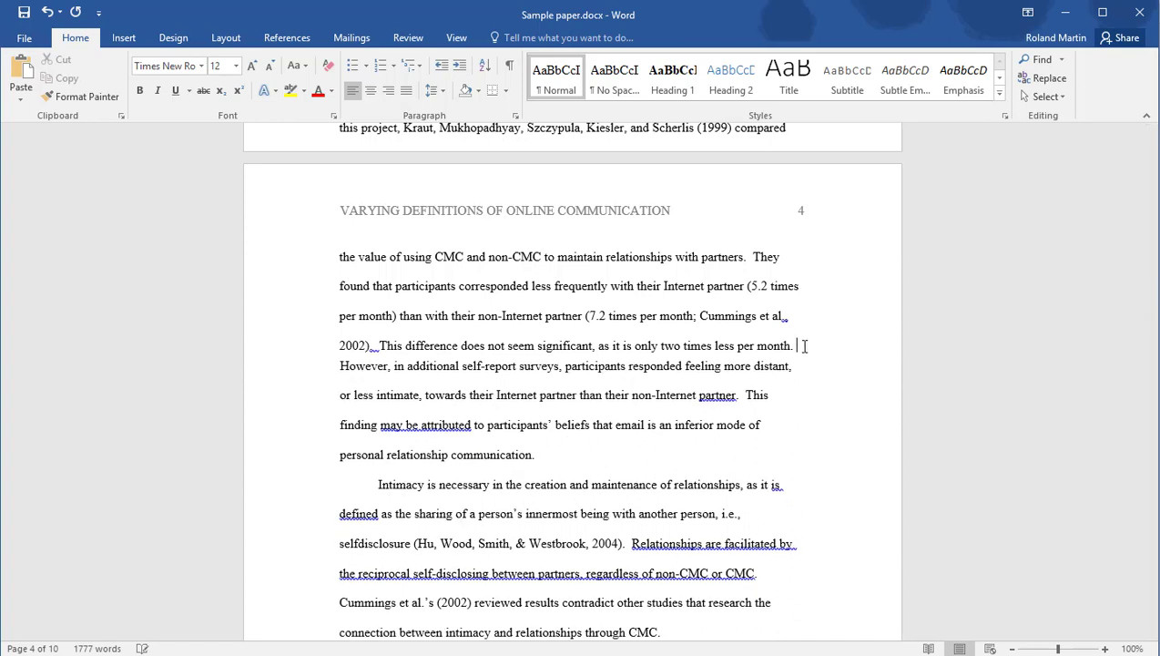
Add a paragraph break after "two times less per month." and indent the first line of the "However" paragraph with a tab.
key("Return")
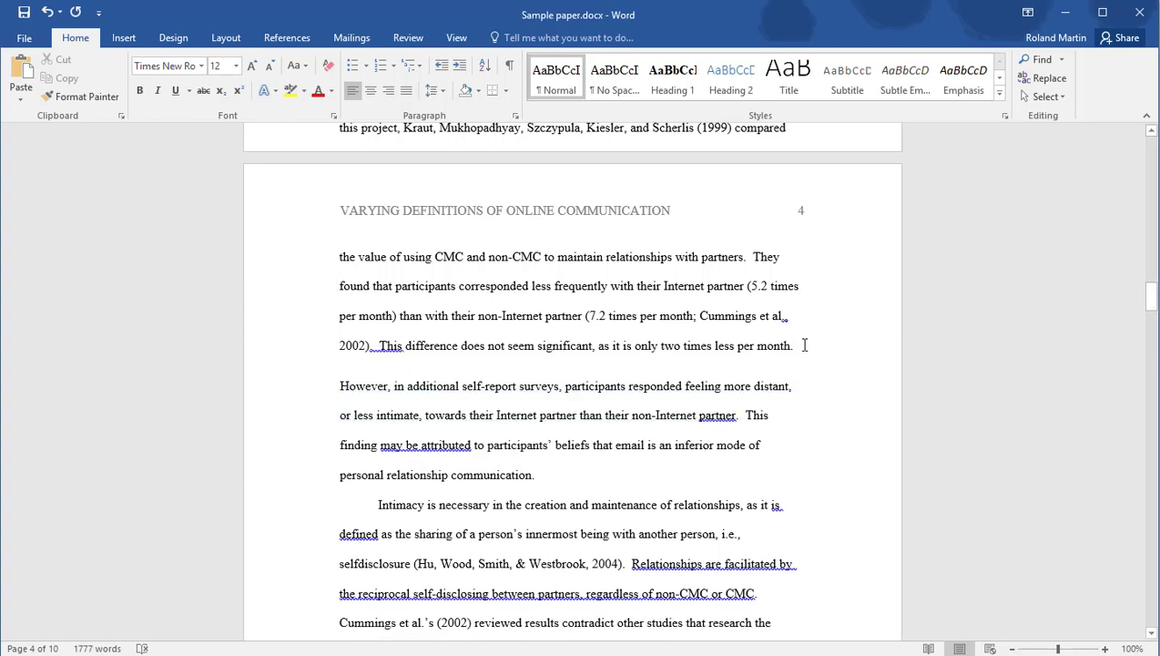
left_click(341, 386)
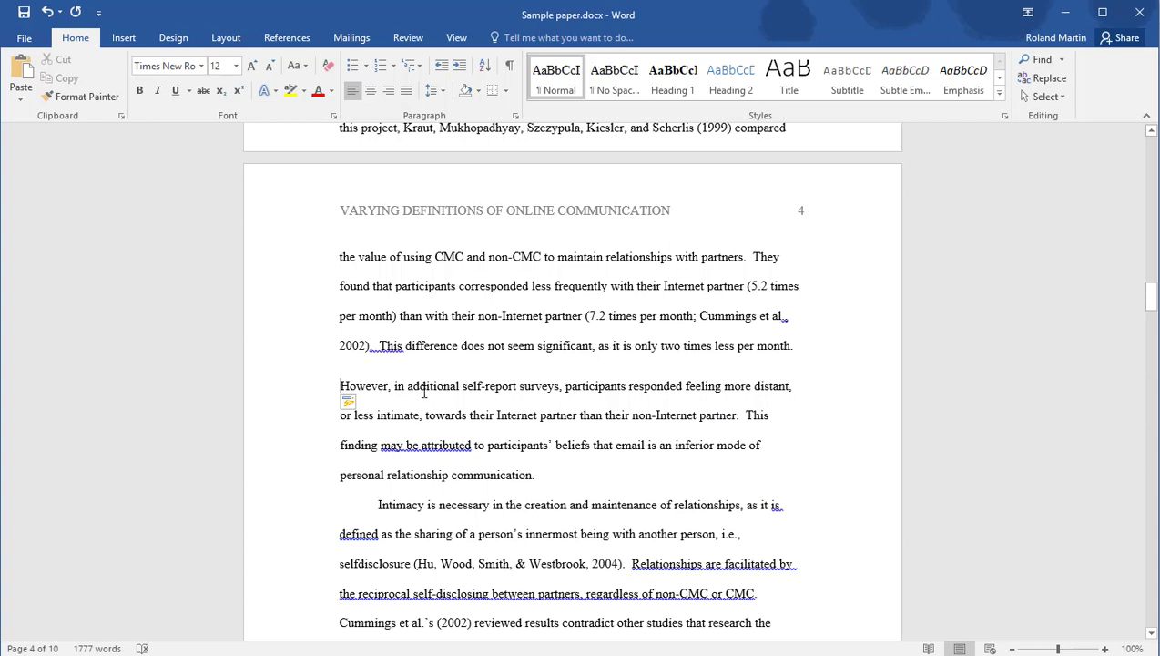
key("Tab")
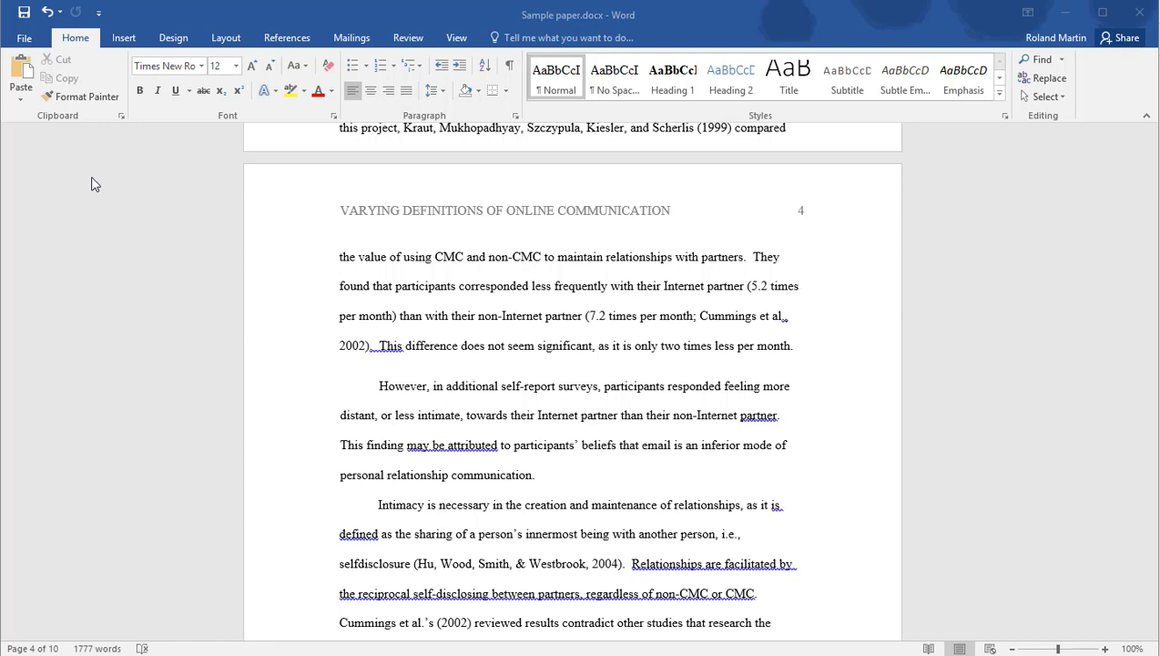
Show the ruler and try its indent markers at the page's left margin.
left_click(457, 39)
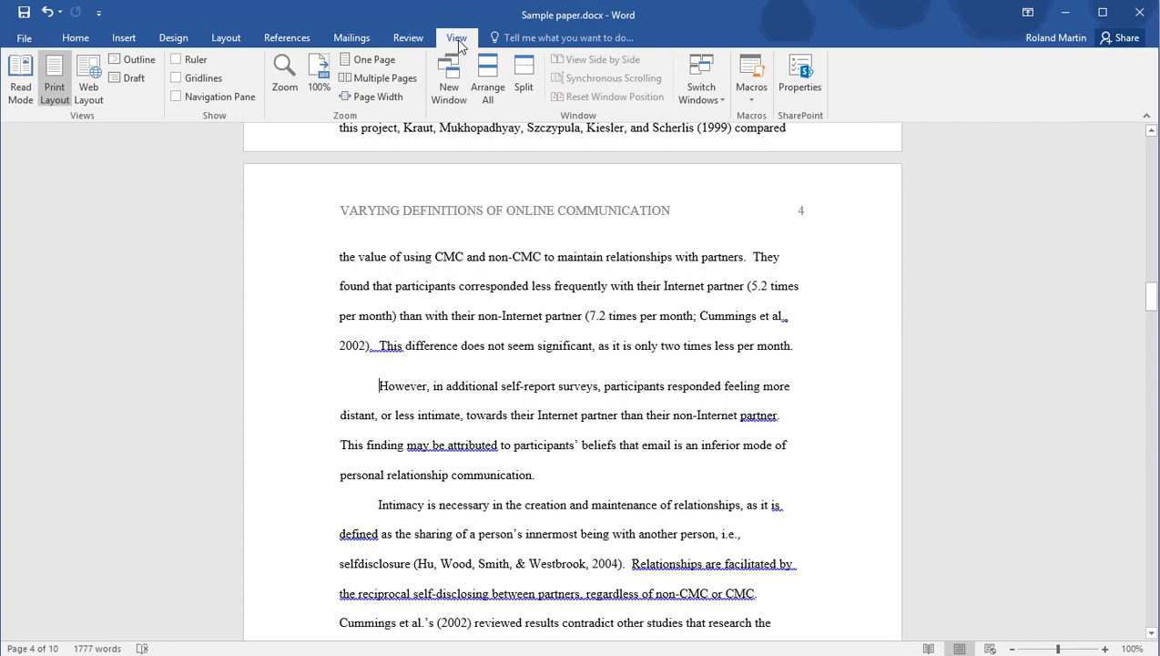
left_click(175, 60)
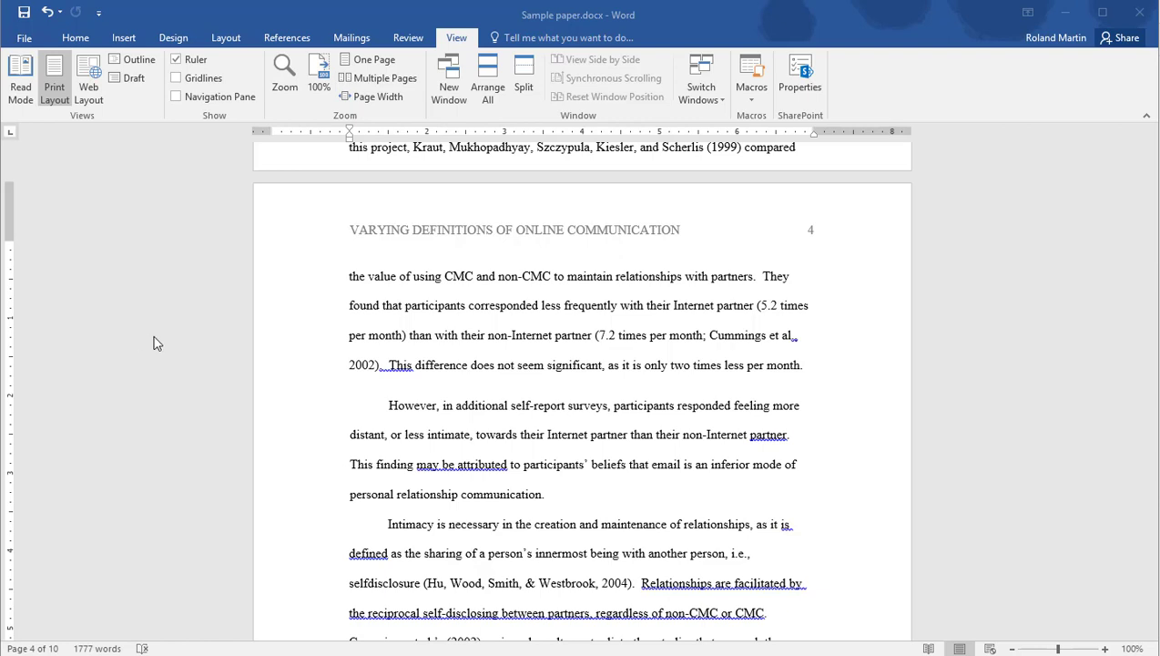
left_click(352, 134)
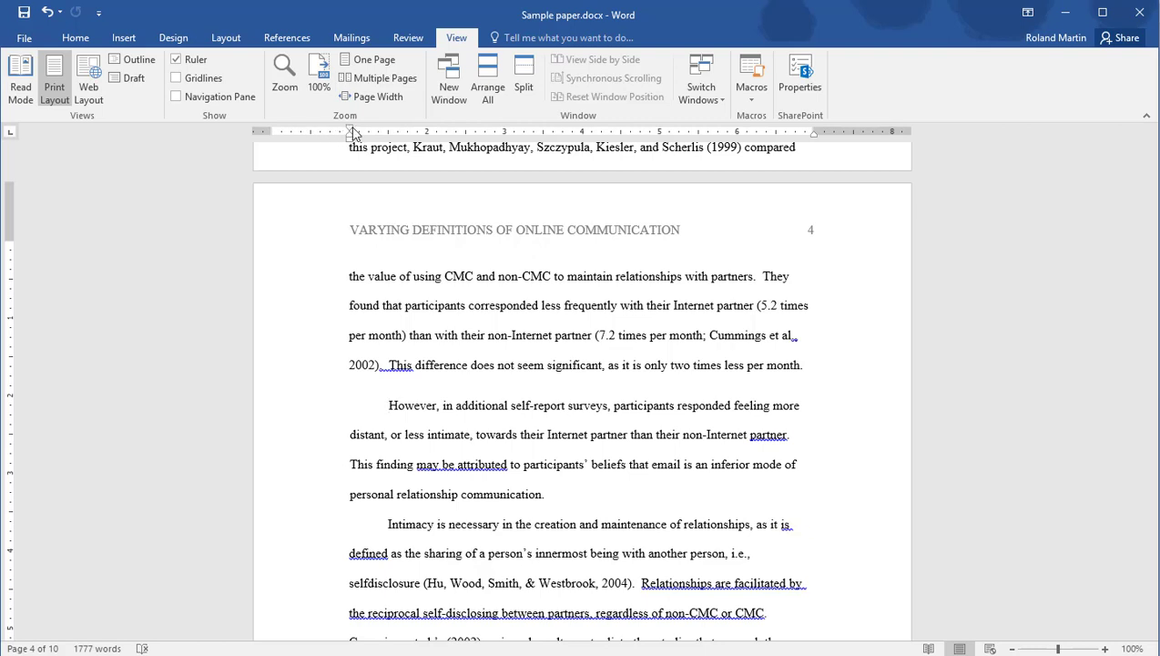
mouse_move(354, 134)
left_mouse_down()
mouse_move(376, 134)
mouse_move(348, 143)
left_mouse_up()
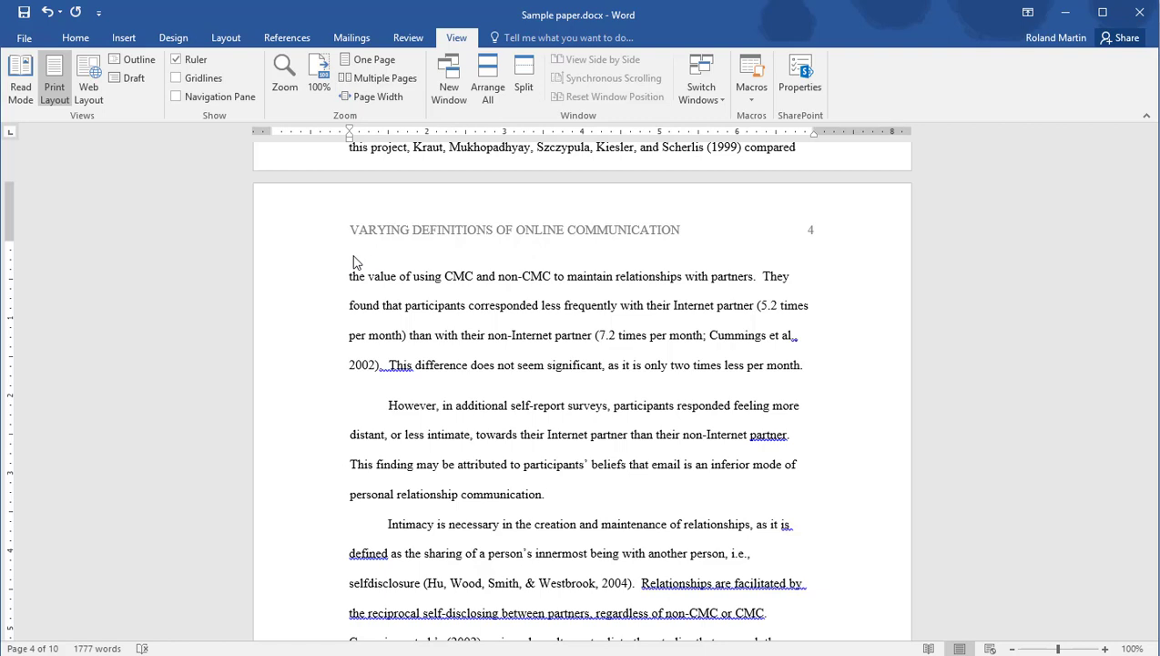
Add "This is just a sample of the" after "personal relationship communication." on page 4.
type("This is just a sample of ")
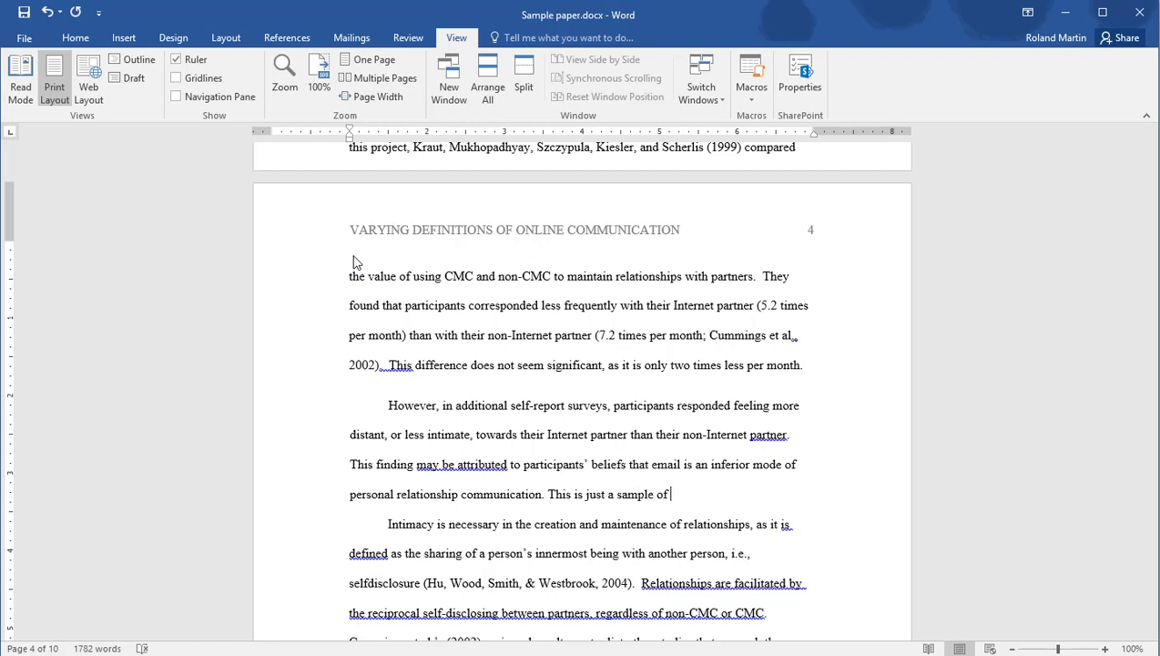
type("the")
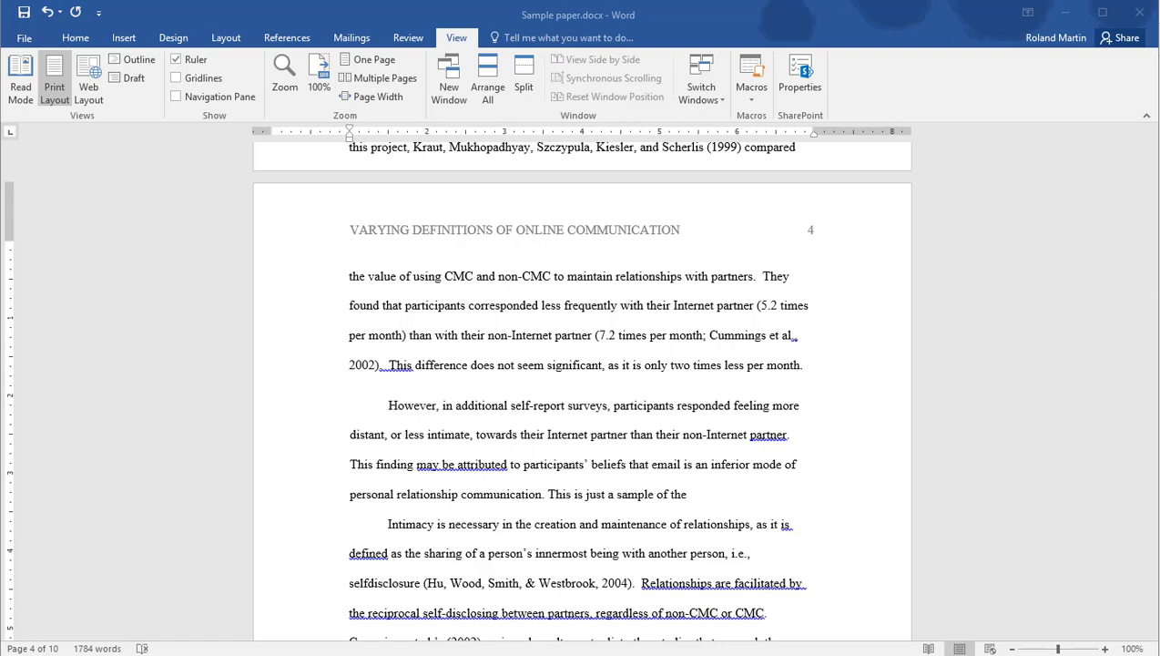
Prepare a find-and-replace that swaps a misspelled first name for its correct spelling.
key("ctrl+f")
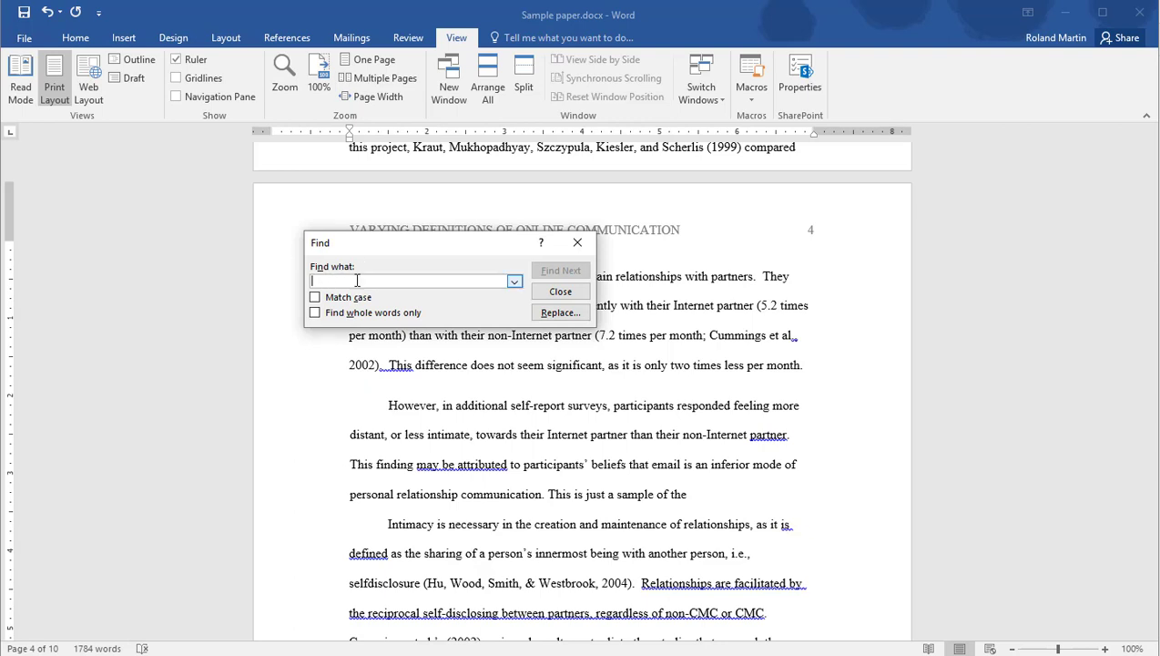
left_click(568, 313)
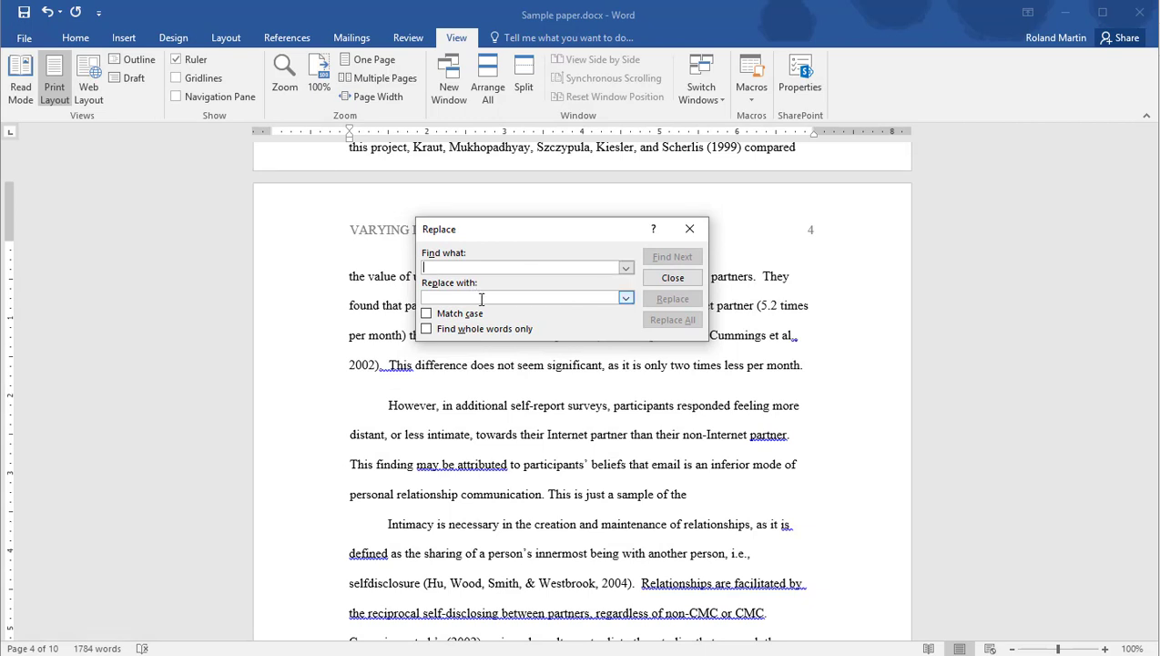
type("R")
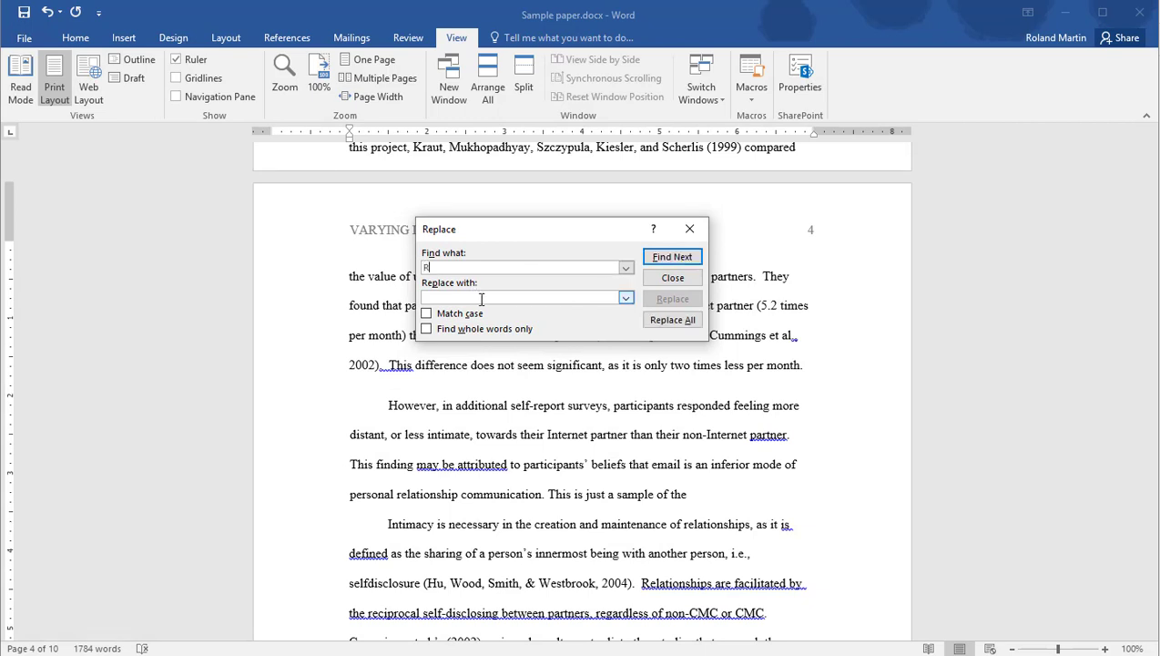
type("awland")
key("BackSpace")
key("BackSpace")
key("BackSpace")
key("BackSpace")
key("BackSpace")
key("BackSpace")
type("olland")
left_click(481, 299)
type("Roland")
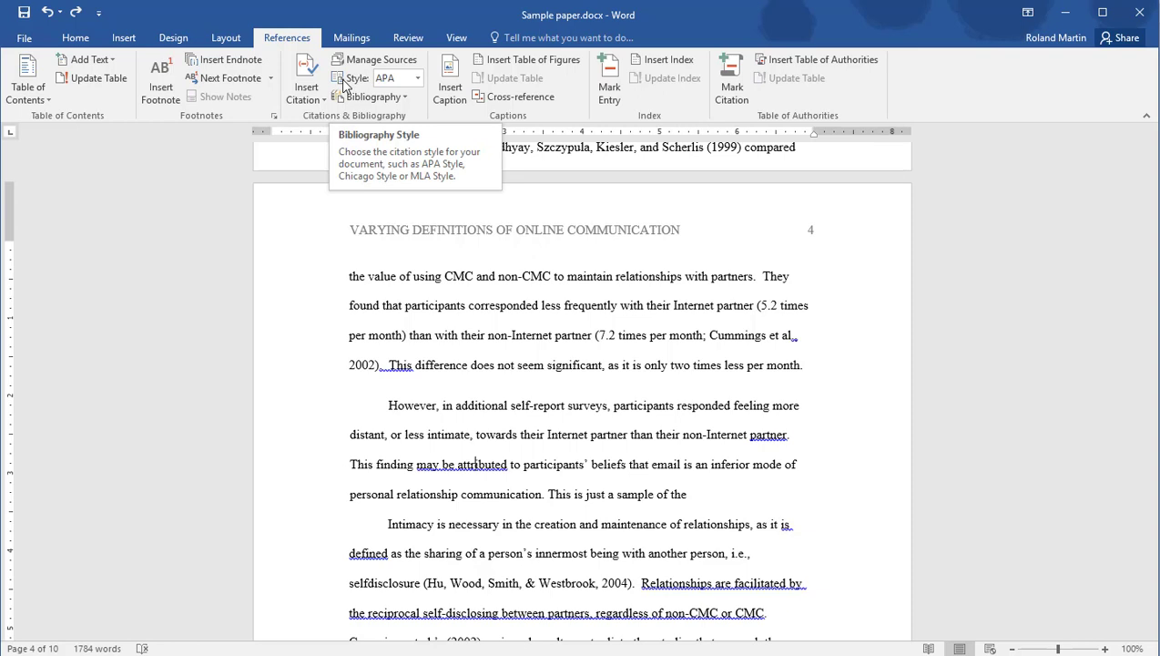
Switch the citation style to MLA Seventh Edition and back to APA Sixth Edition.
left_click(418, 80)
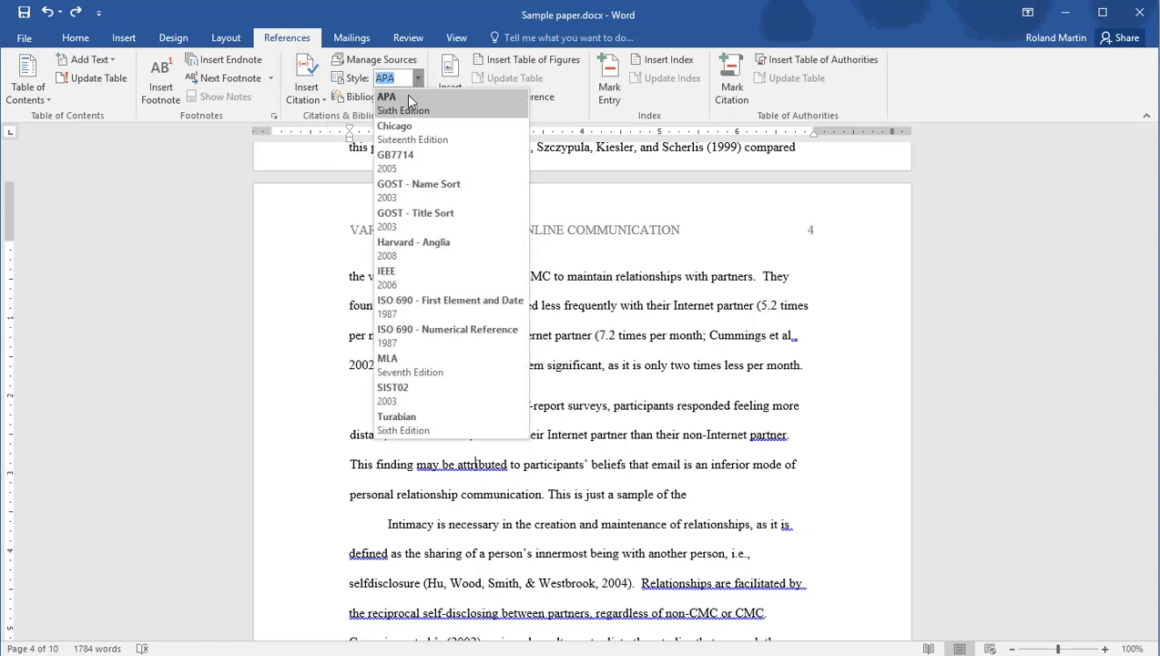
left_click(406, 364)
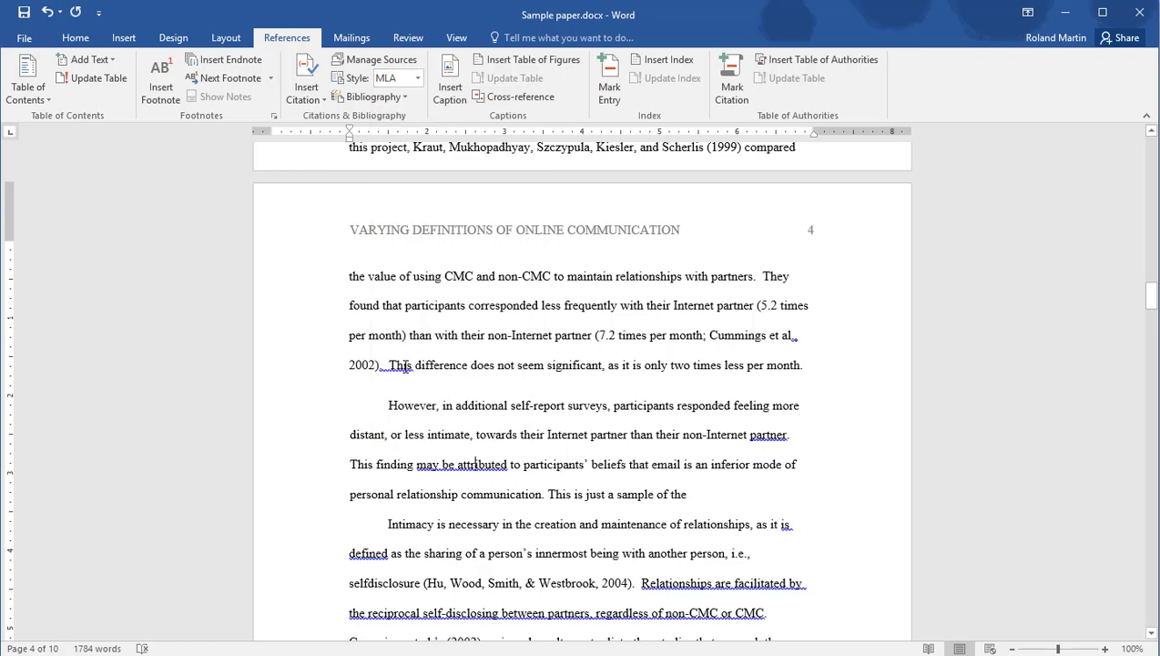
left_click(416, 79)
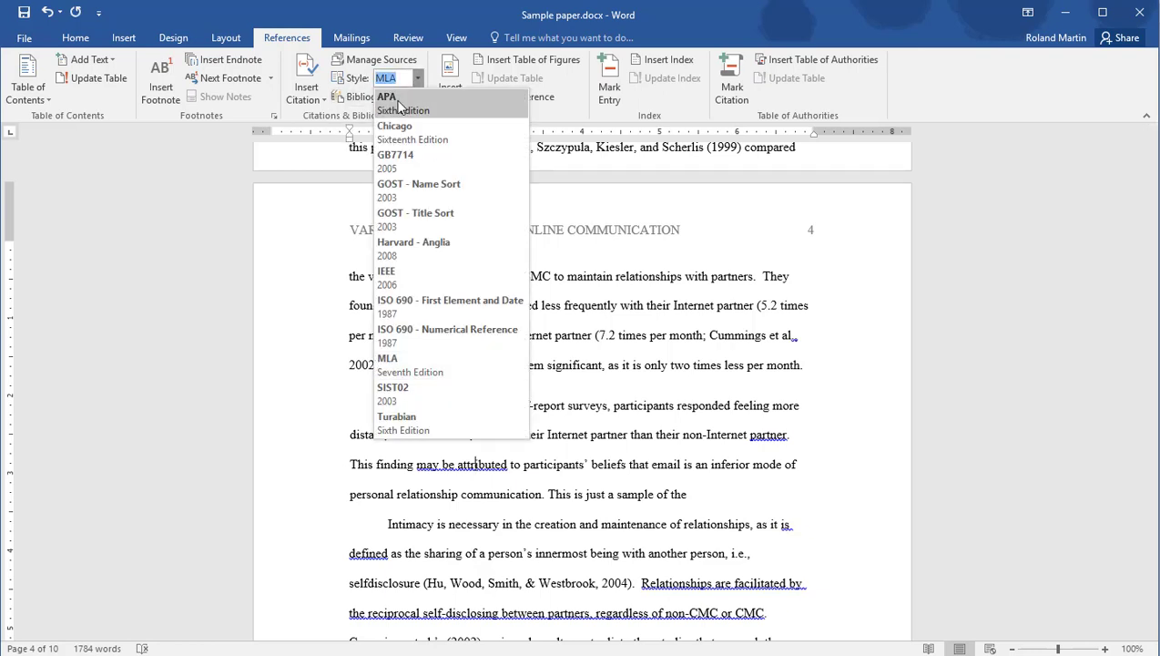
left_click(400, 103)
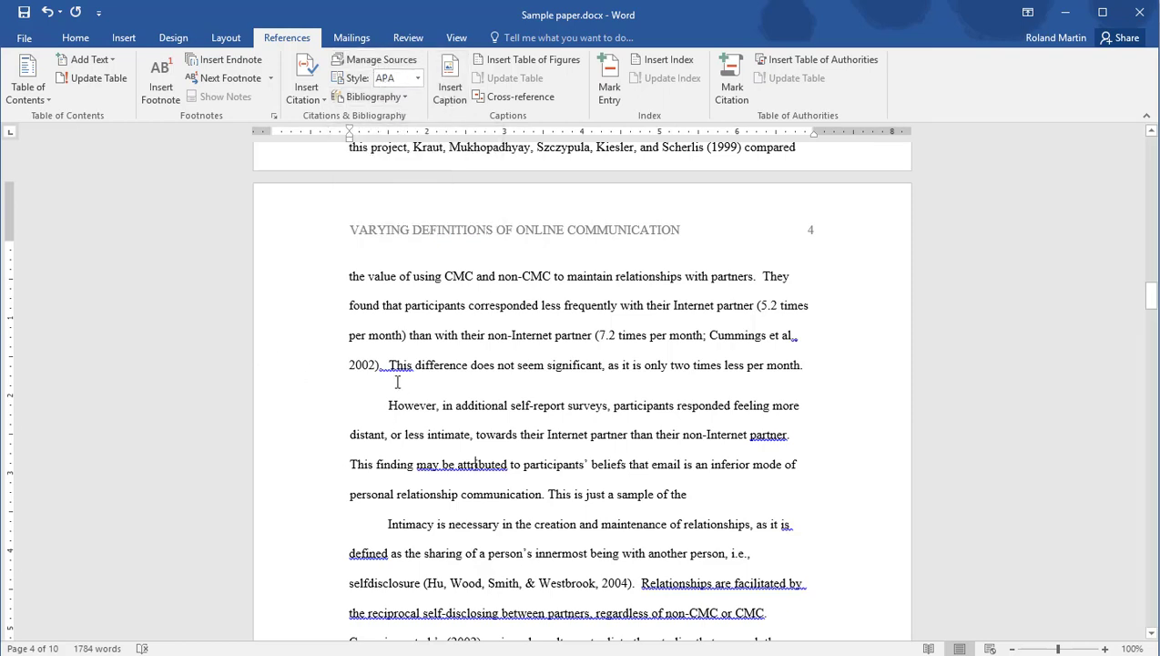
Insert the built-in Works Cited bibliography on new lines after "two times less per month." on page 4 and undo it.
left_click(815, 364)
key("Return")
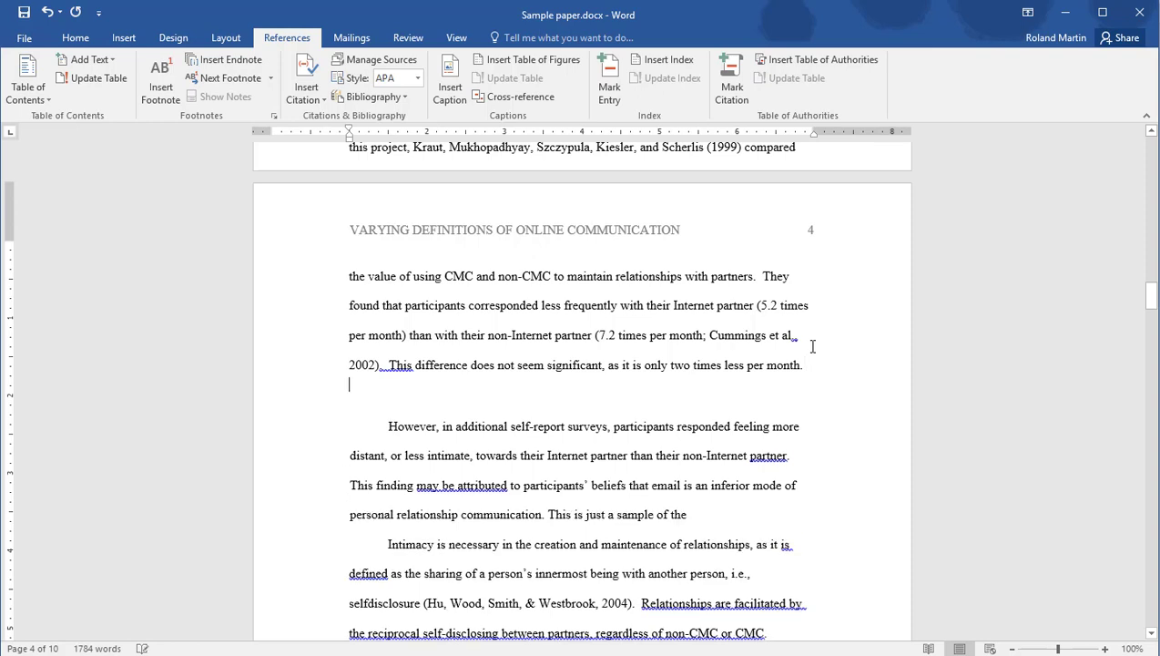
key("Return")
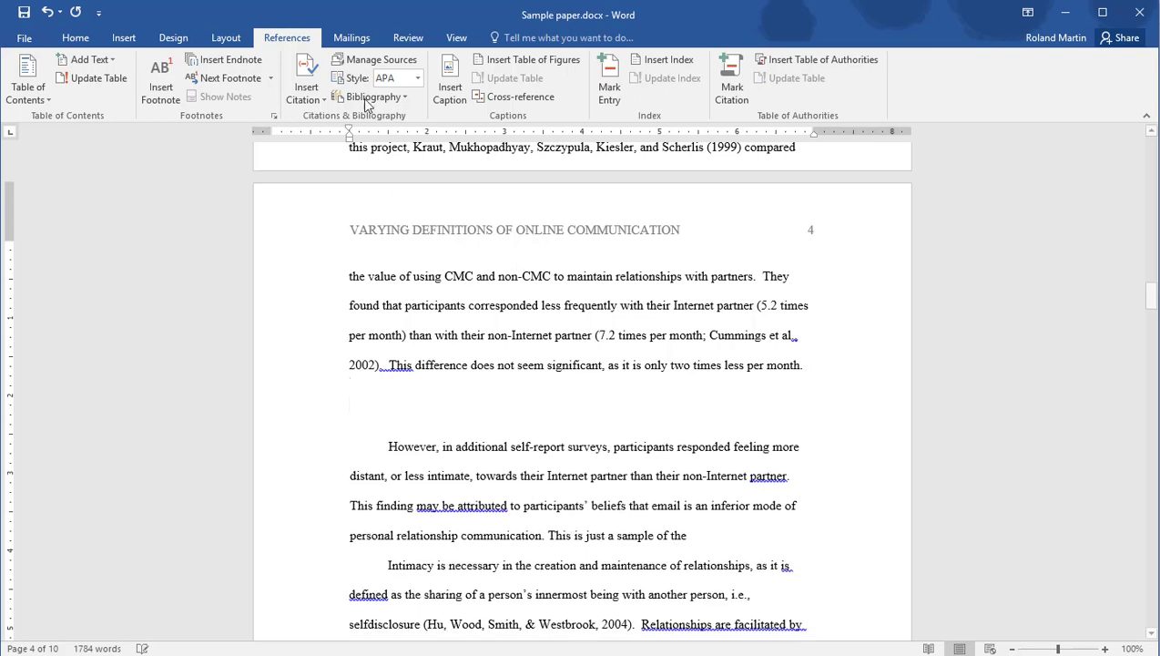
left_click(404, 97)
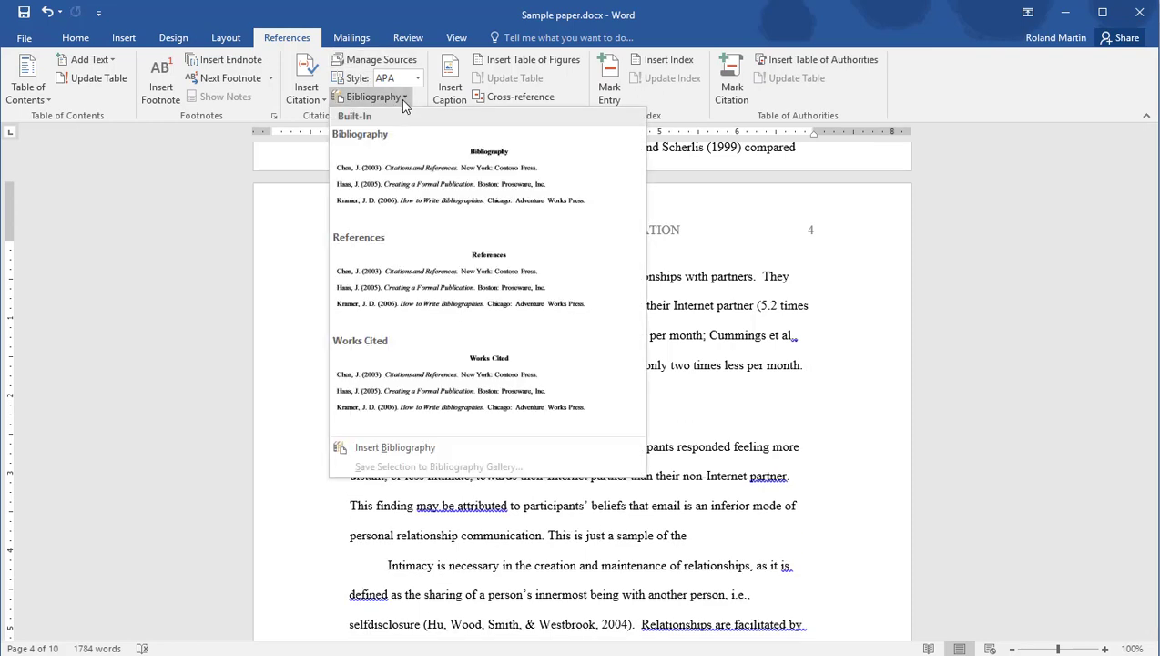
left_click(425, 378)
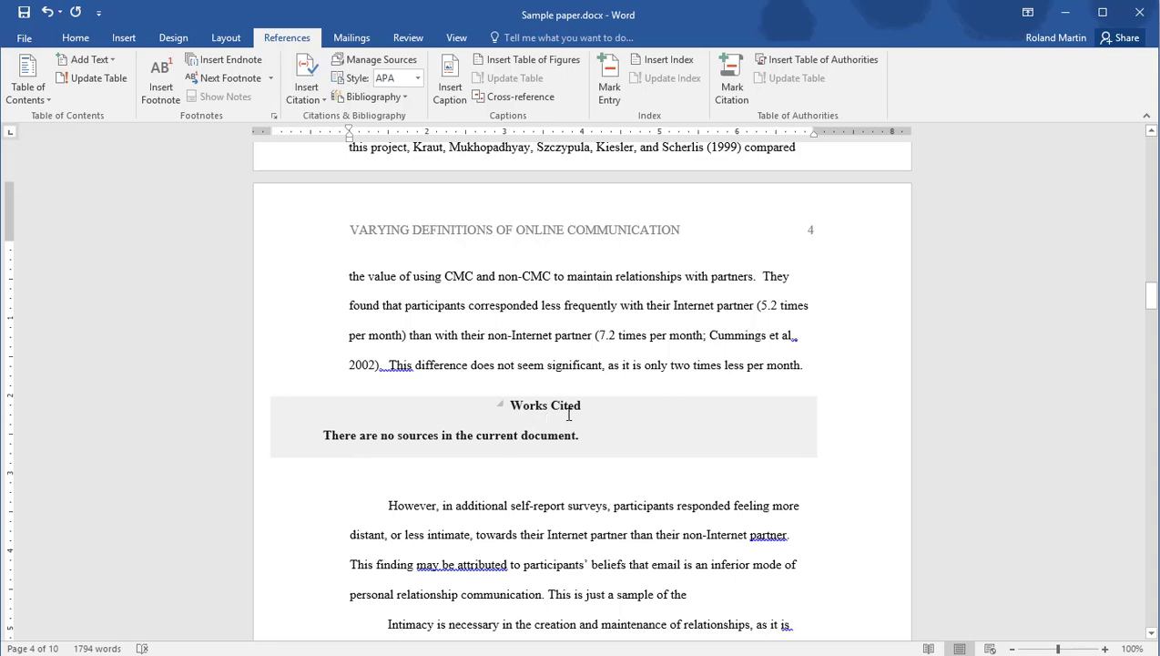
left_click(407, 433)
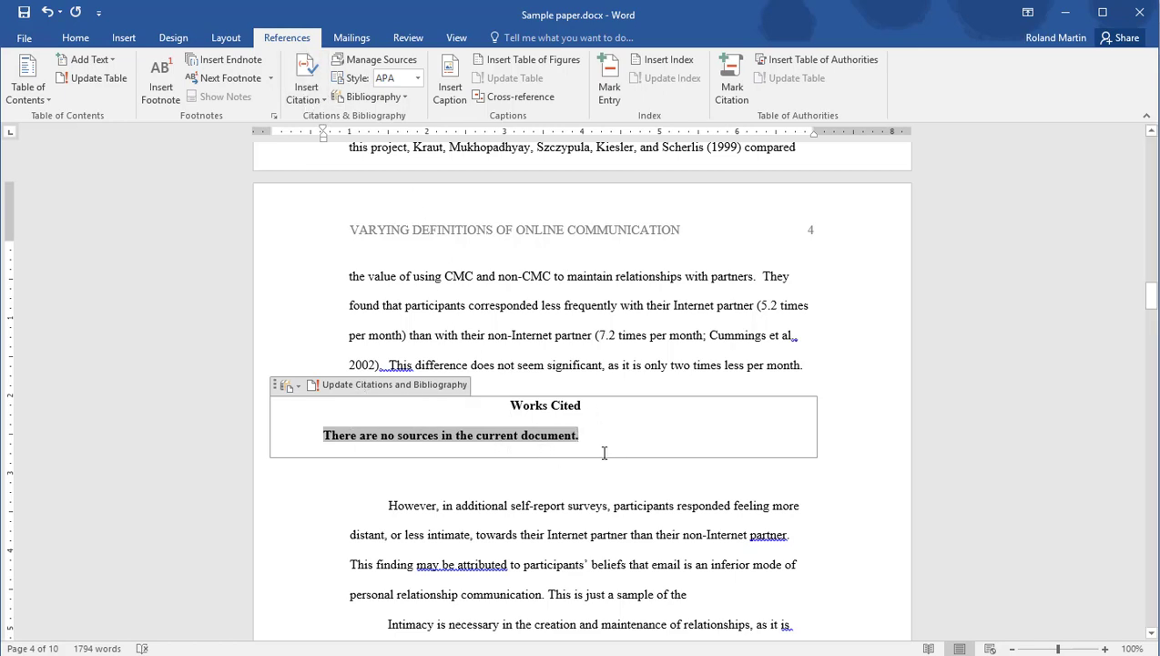
key("ctrl+z")
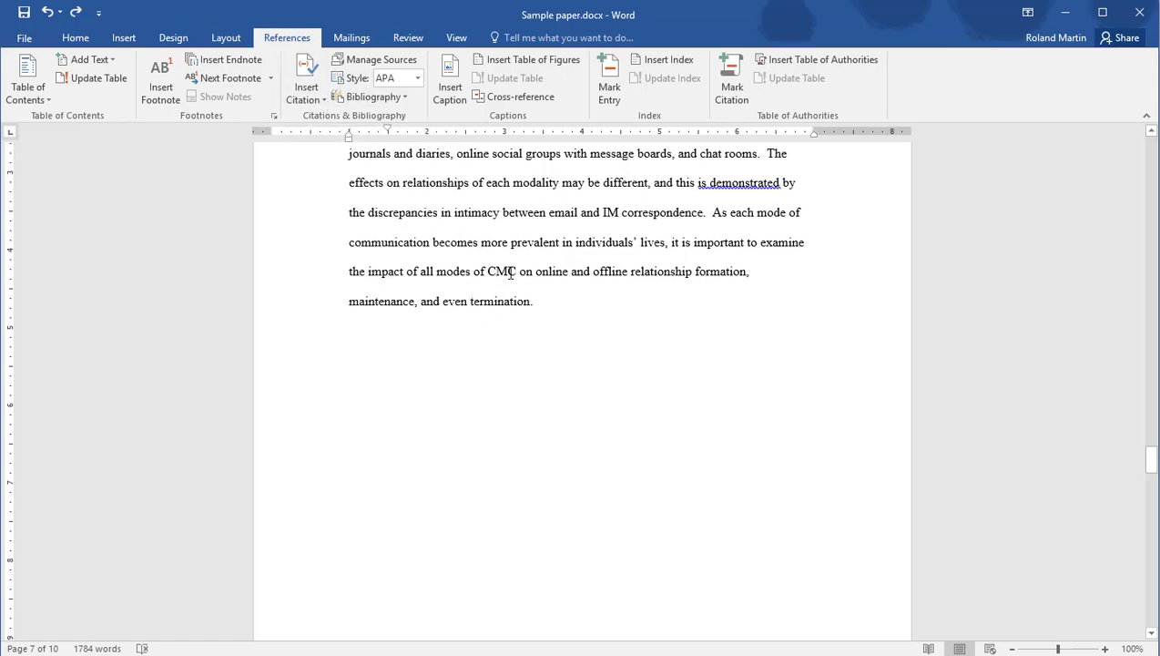
Create a new Web site source for a citation, entering the author's name and the web page name "Some new rubbish".
left_click(310, 100)
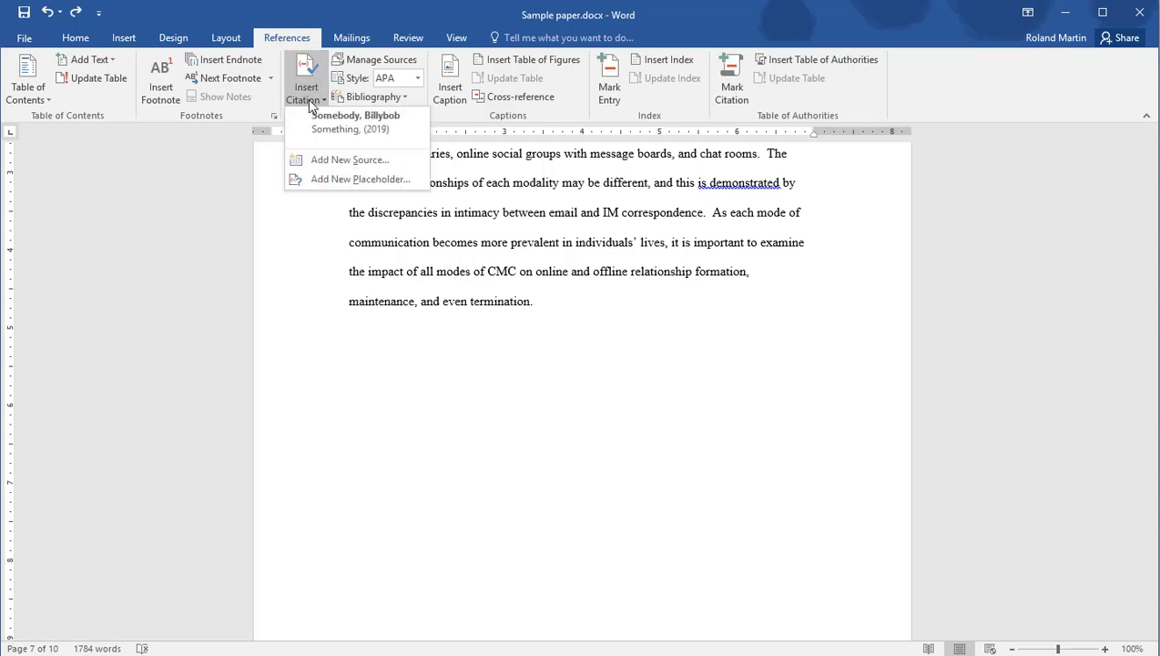
left_click(346, 160)
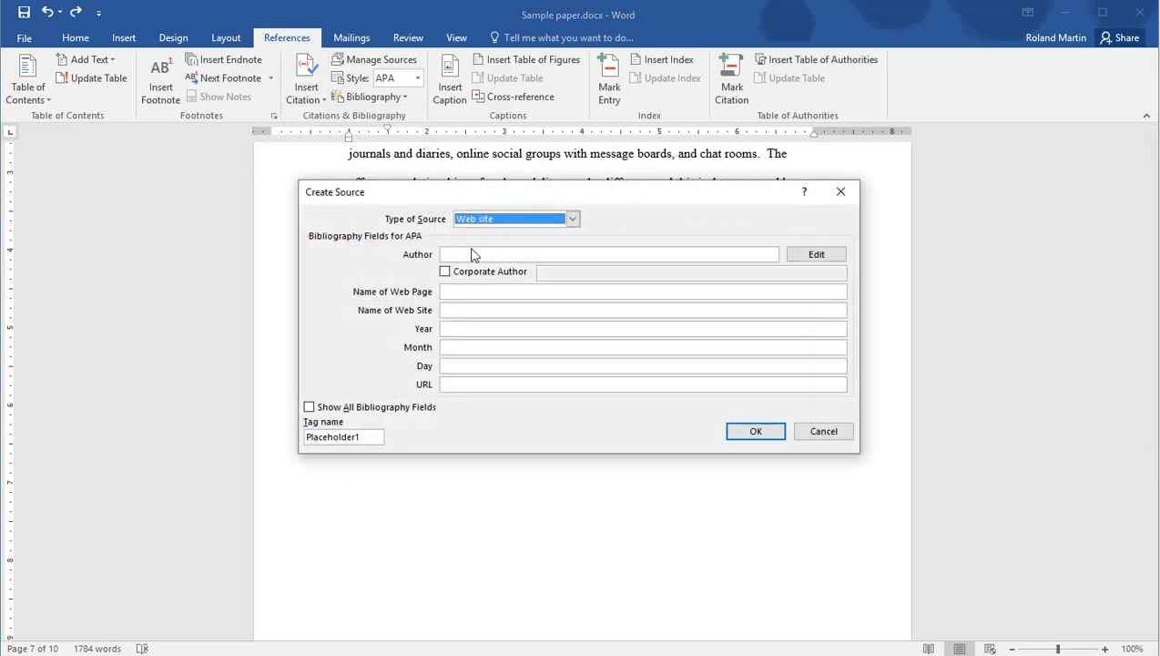
left_click(466, 255)
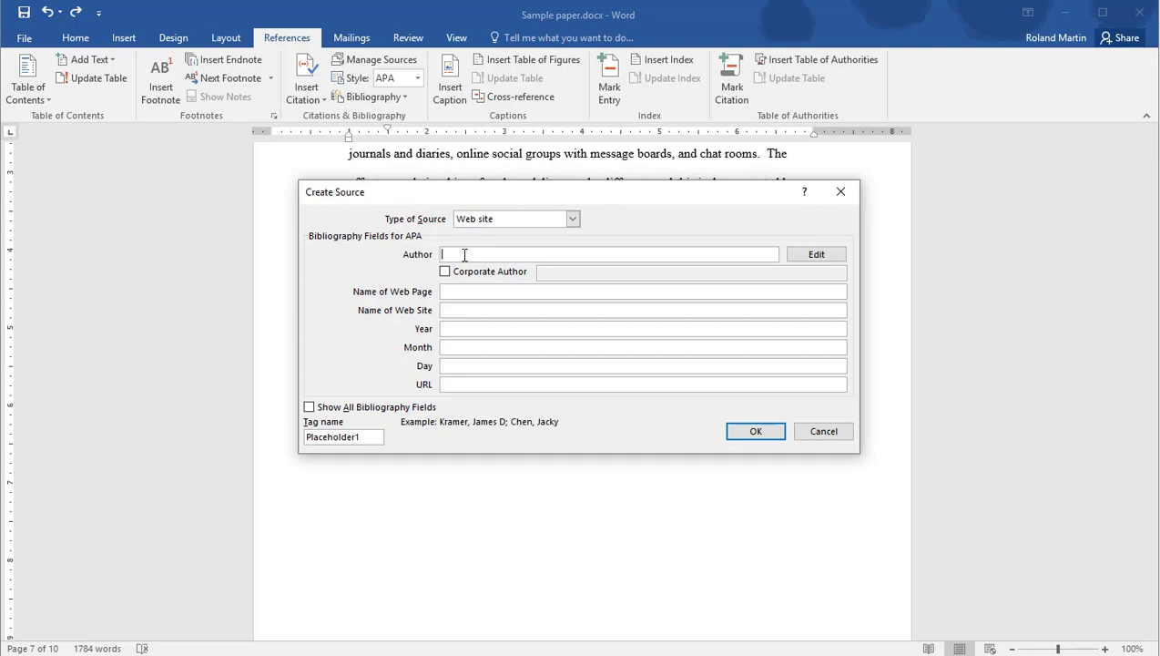
type("Someone New")
left_click(571, 219)
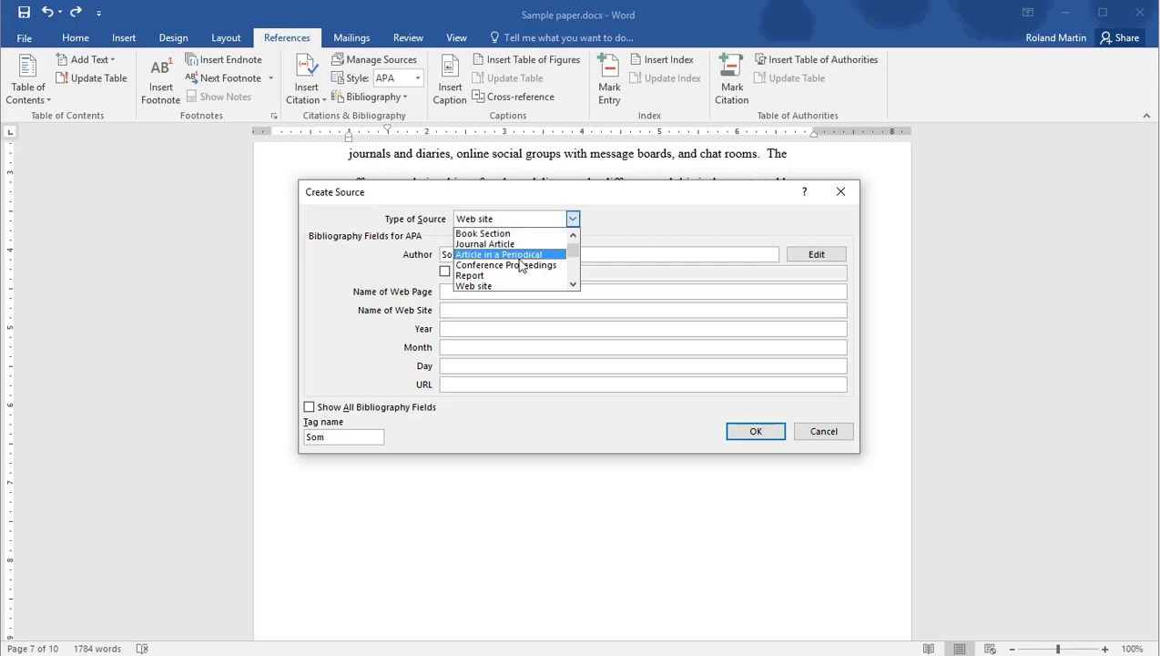
left_click(346, 277)
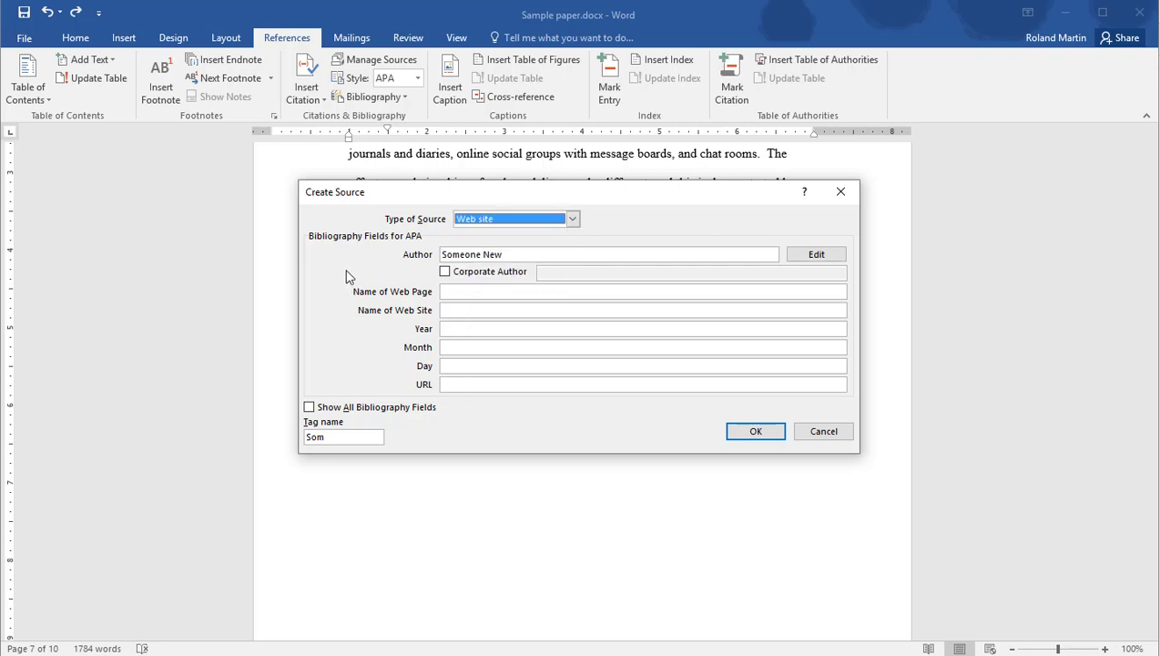
left_click(464, 290)
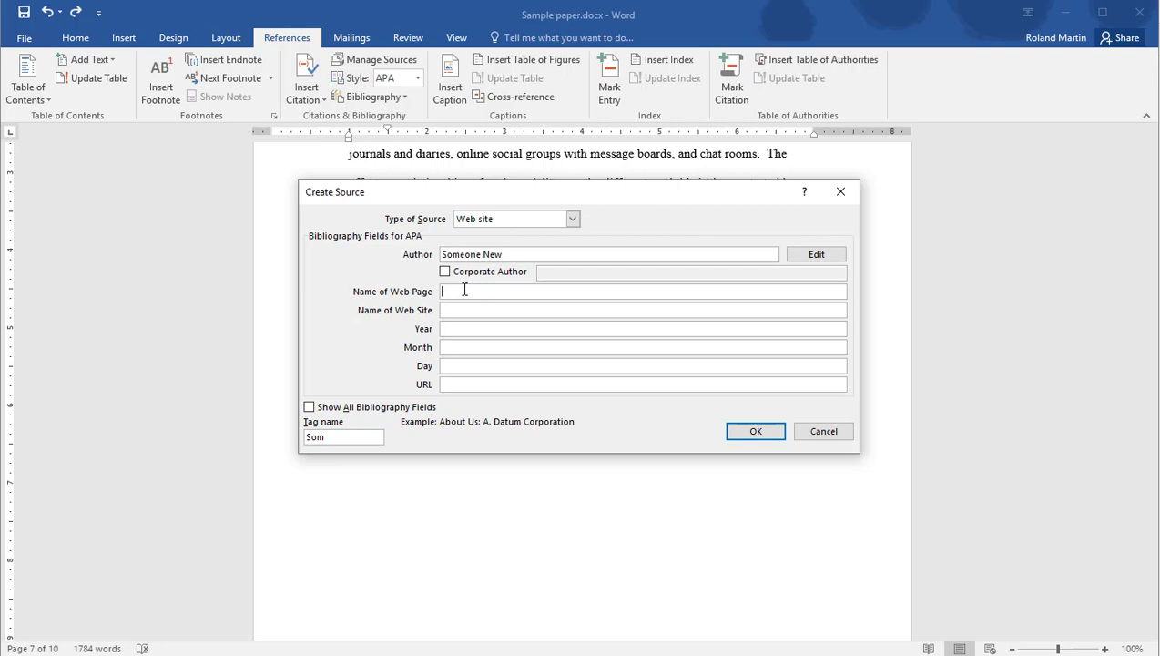
type("Someone new")
type(" rubbish")
left_click(459, 332)
type("2019")
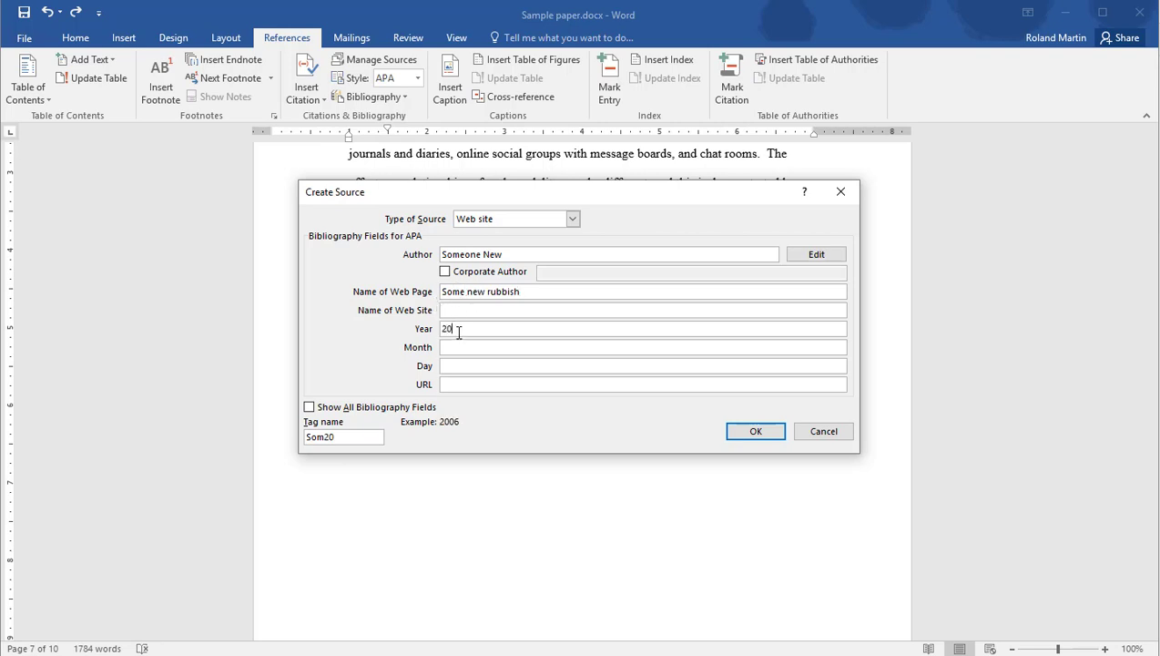
left_click(446, 348)
type("July")
key("Tab")
type("4")
left_click(526, 385)
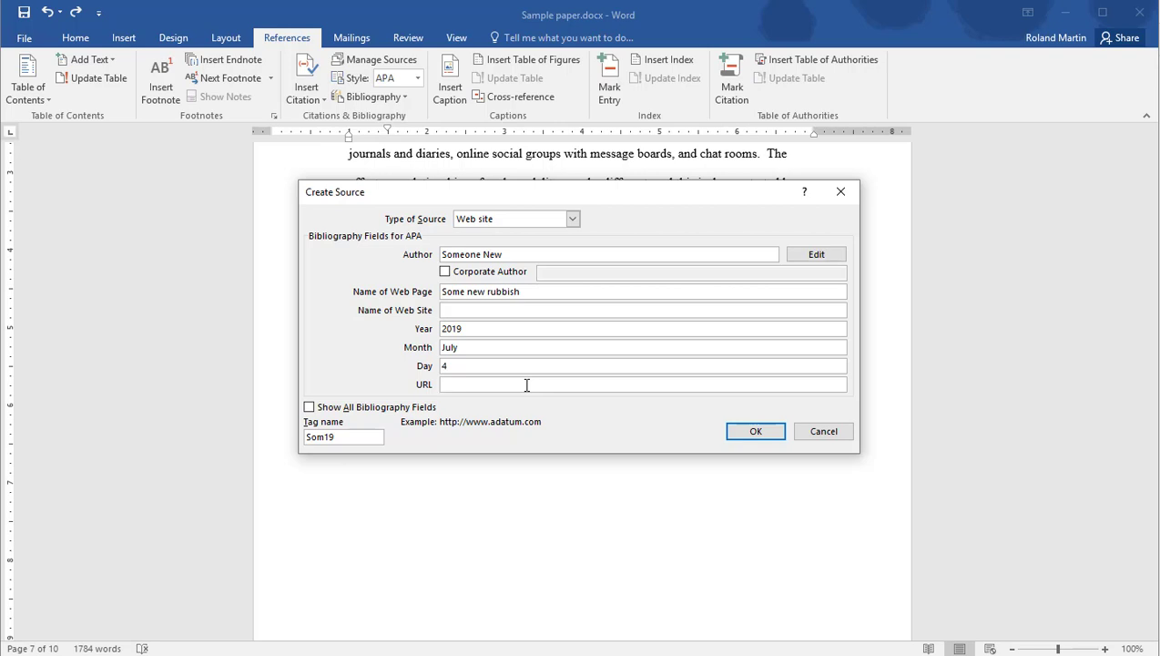
type("https://dictionary.cambridge.org/us/dictionary/english/rubbish")
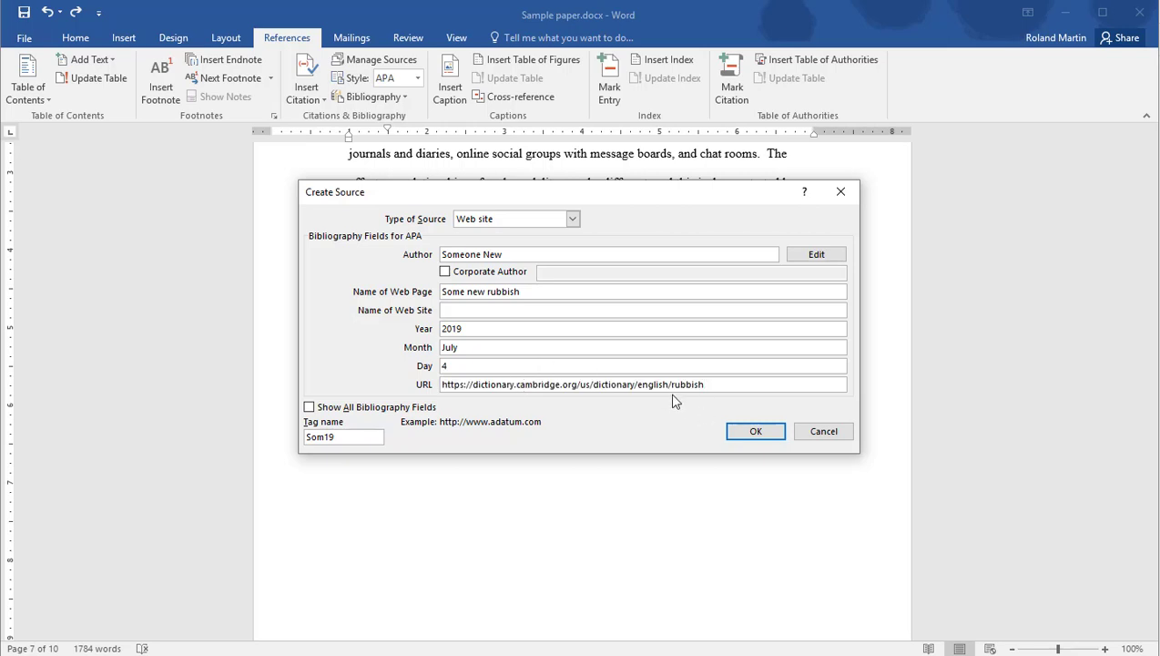
left_click(763, 435)
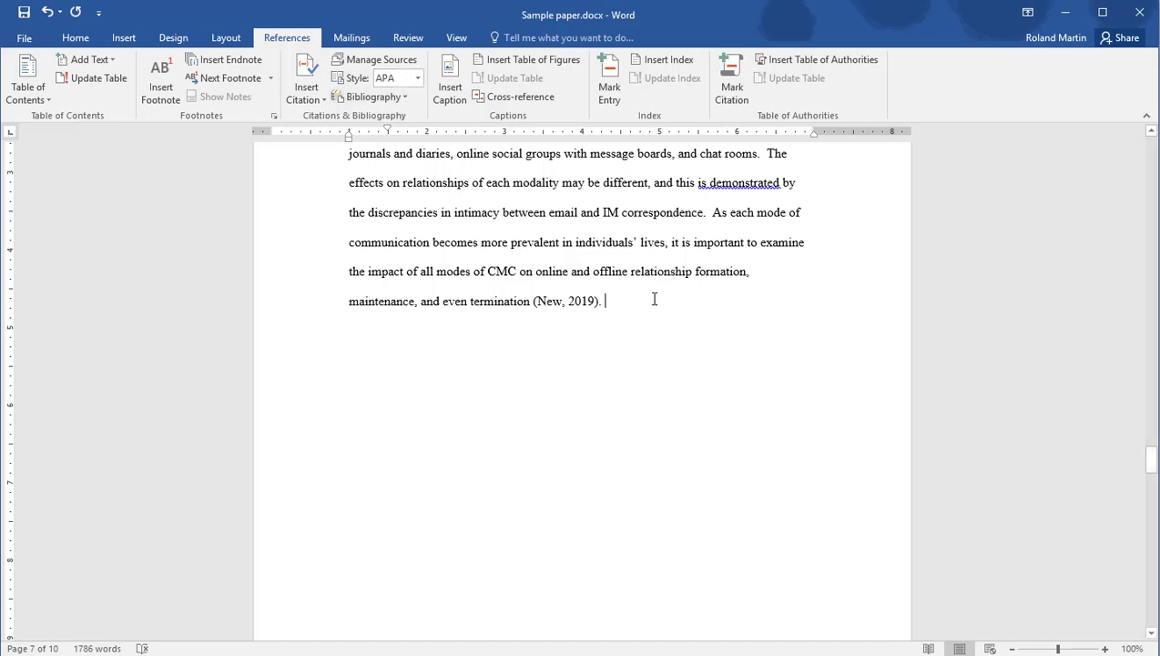
Insert the built-in Works Cited bibliography on a new line below the closing paragraph on page 7.
key("Return")
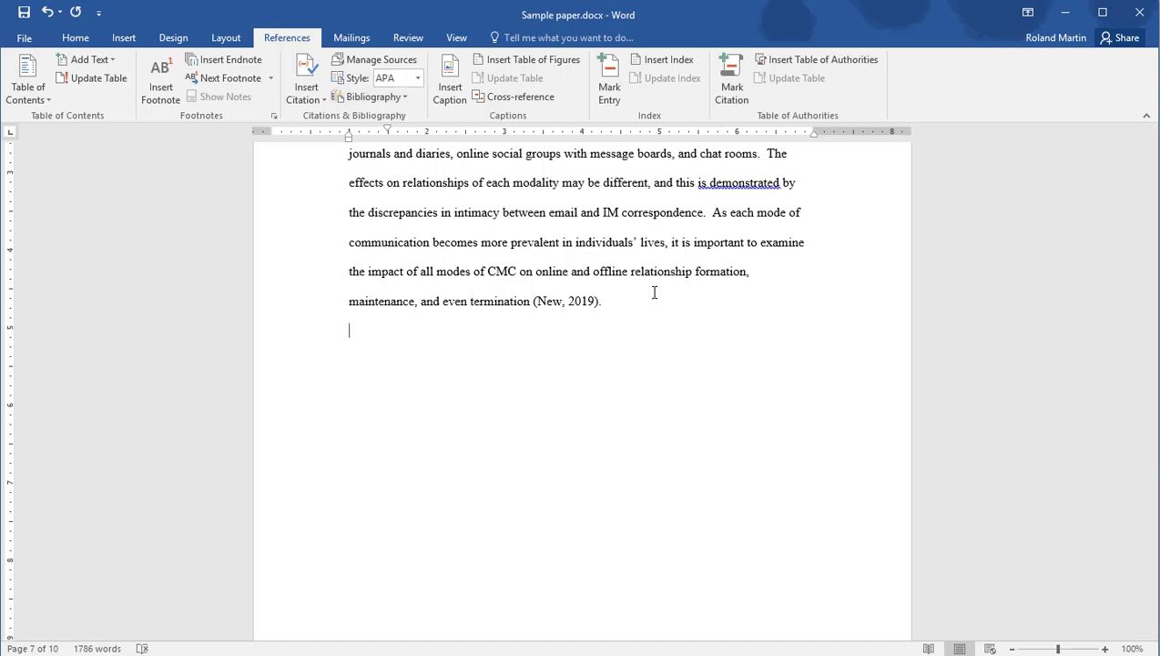
left_click(406, 98)
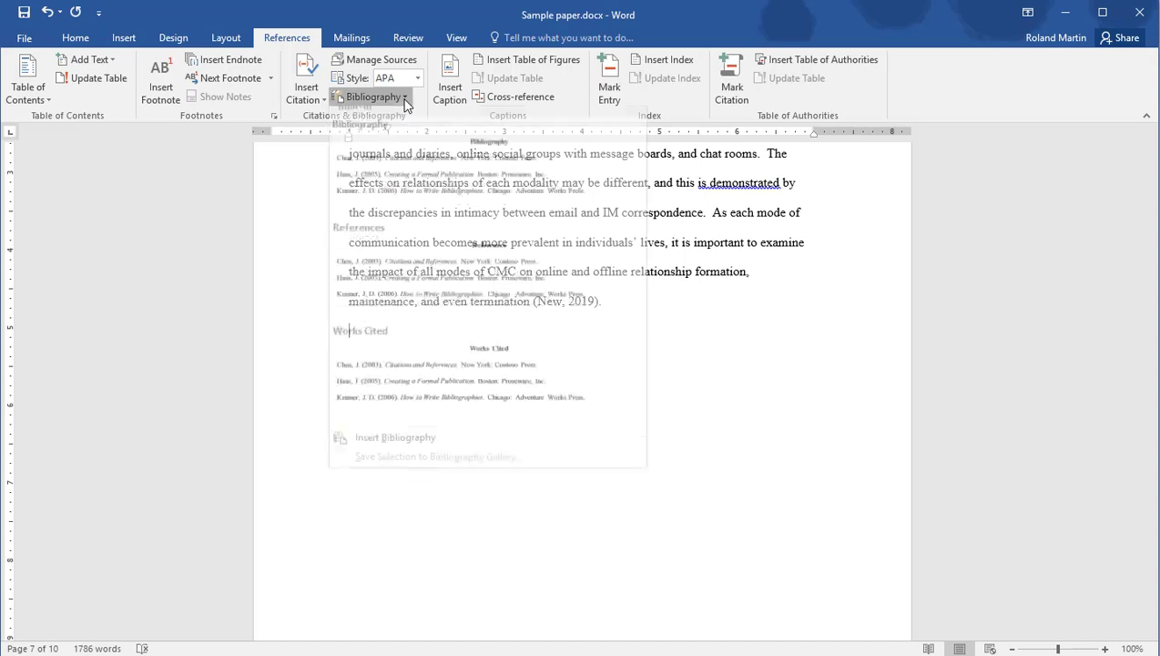
left_click(513, 377)
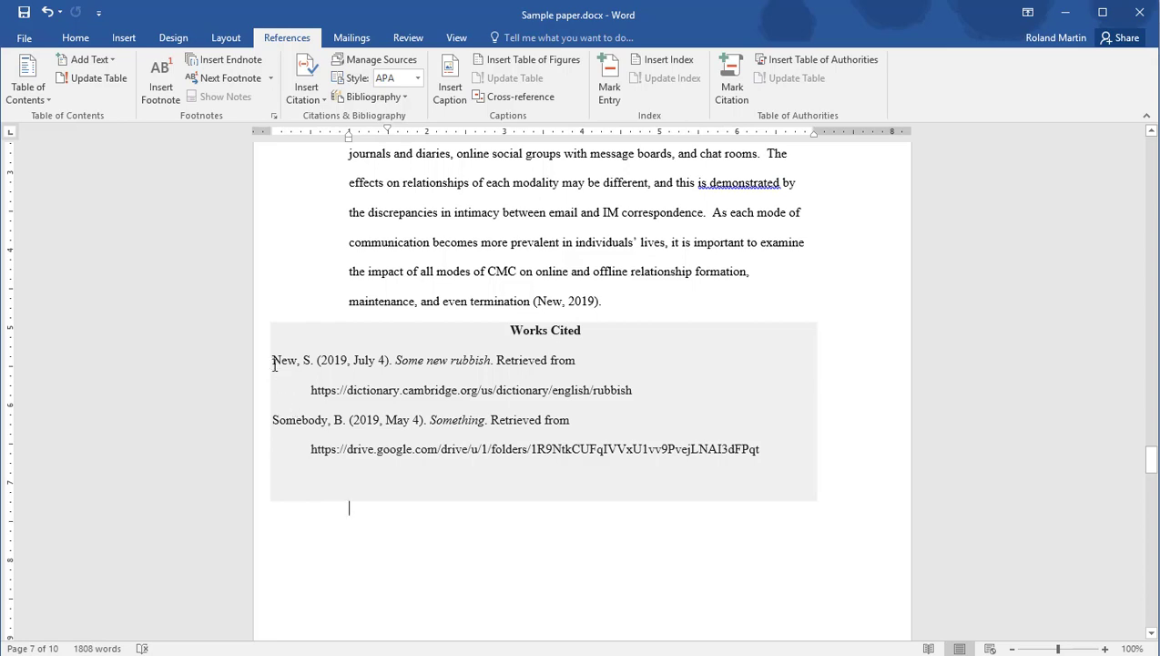
Cite the existing 2019 source "Something" after "IM correspondence" and repair the word's misplaced final "e".
left_click(700, 214)
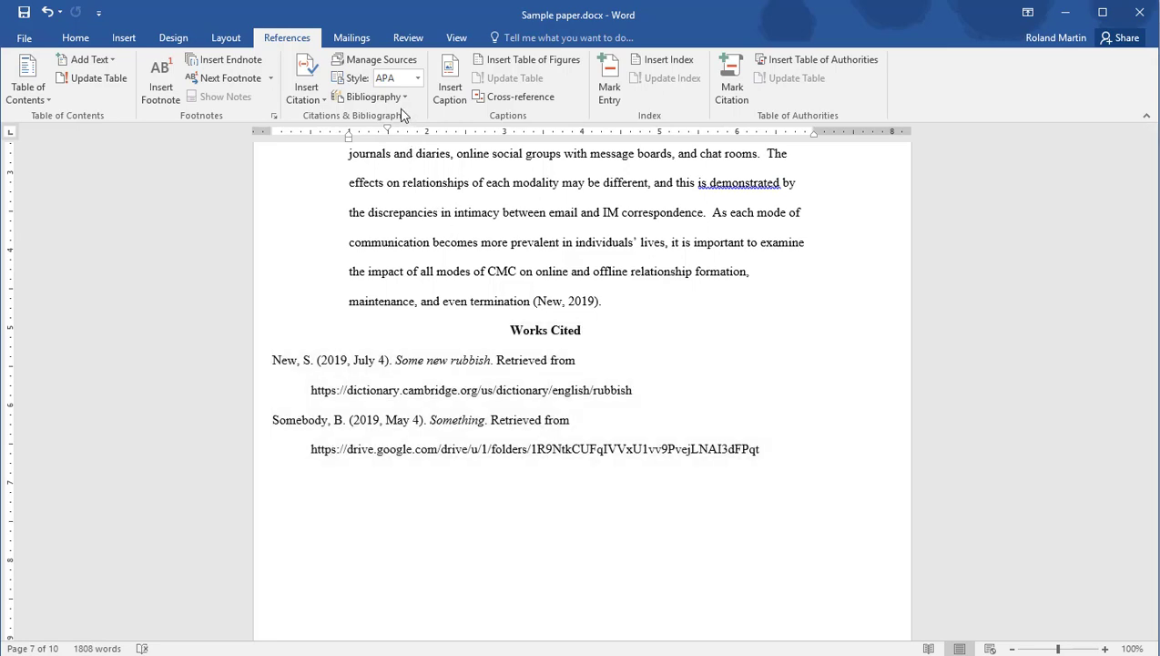
left_click(318, 101)
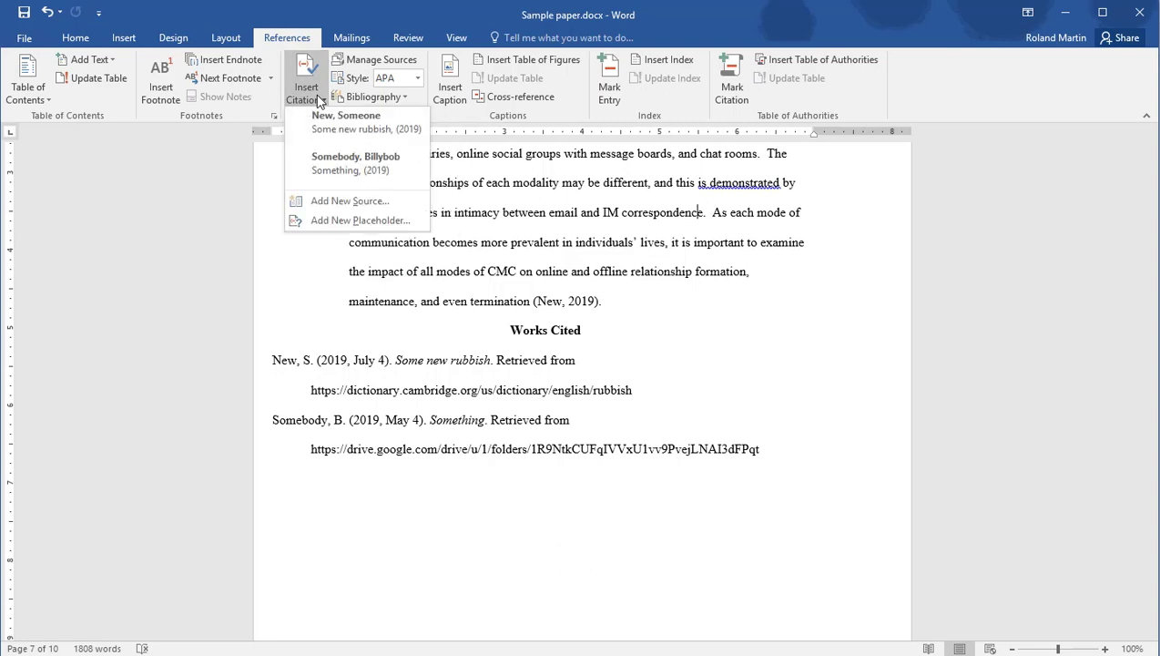
left_click(346, 163)
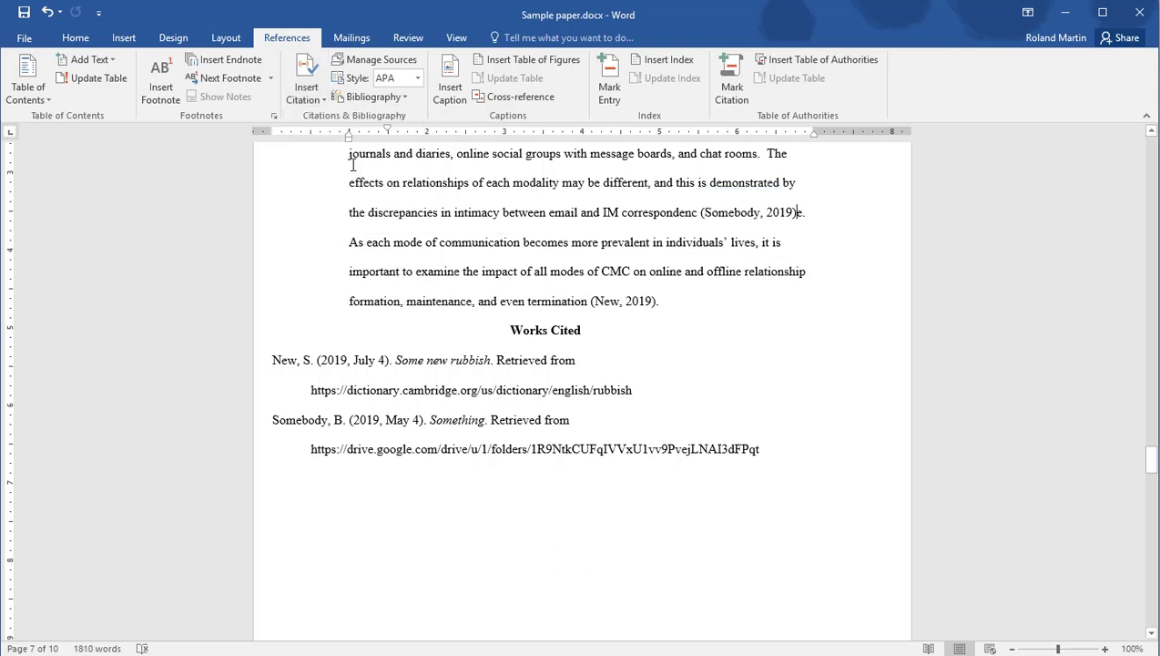
key("Delete")
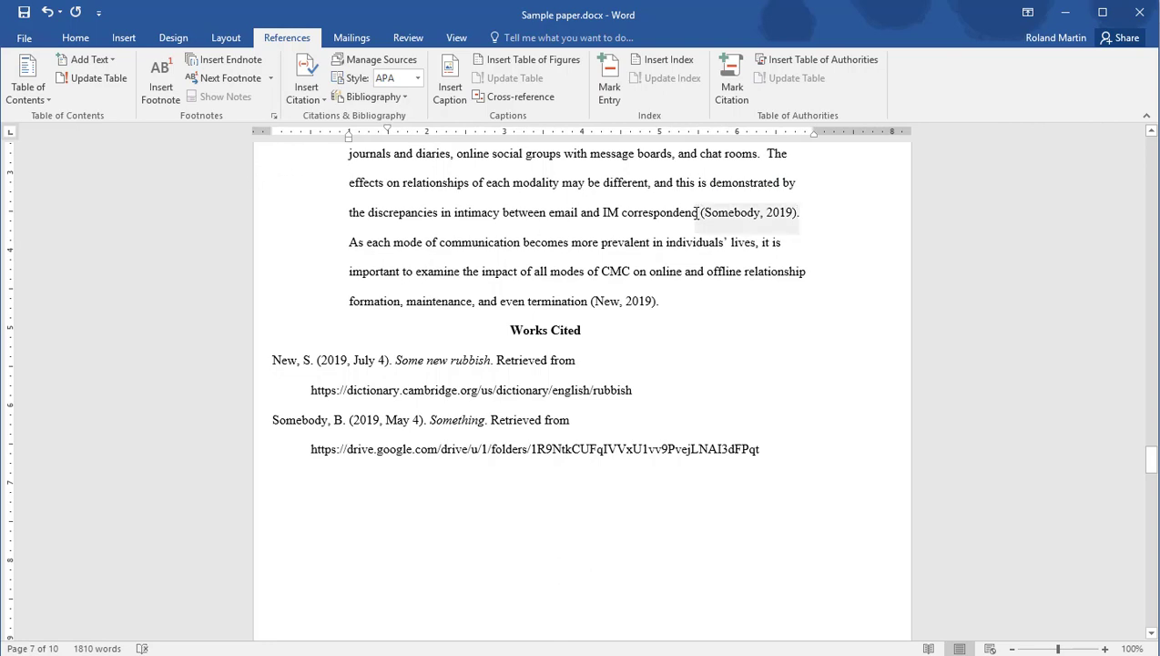
type("e")
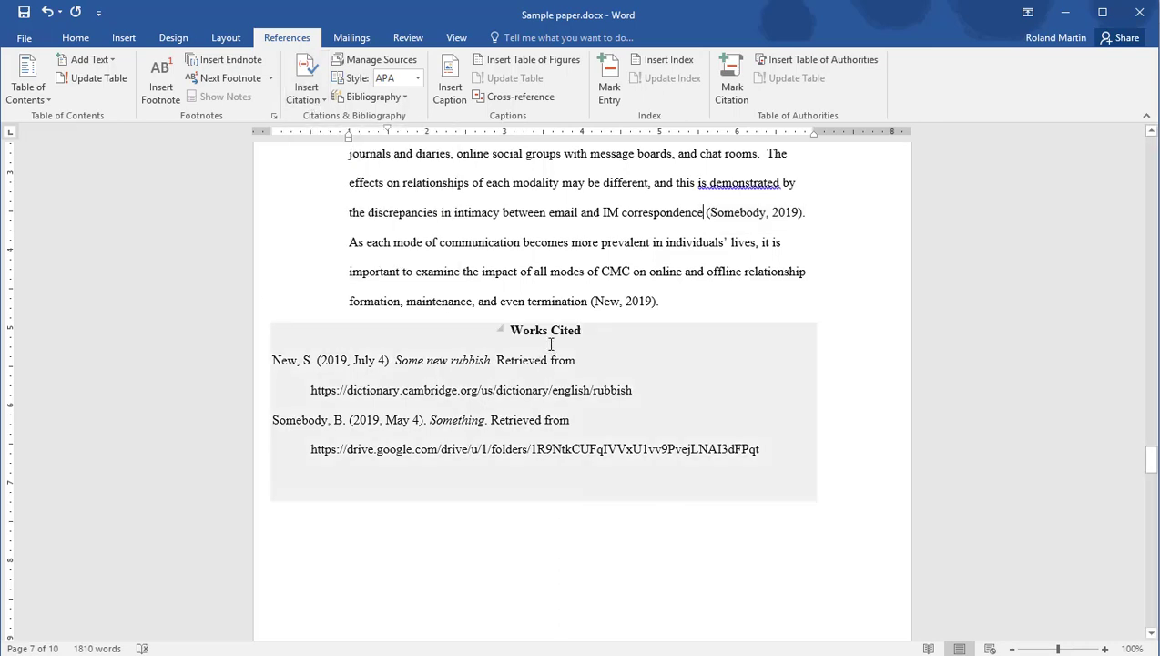
Redo the undone 2018 citation after "chat rooms" and update the citations and Works Cited bibliography.
left_click(511, 331)
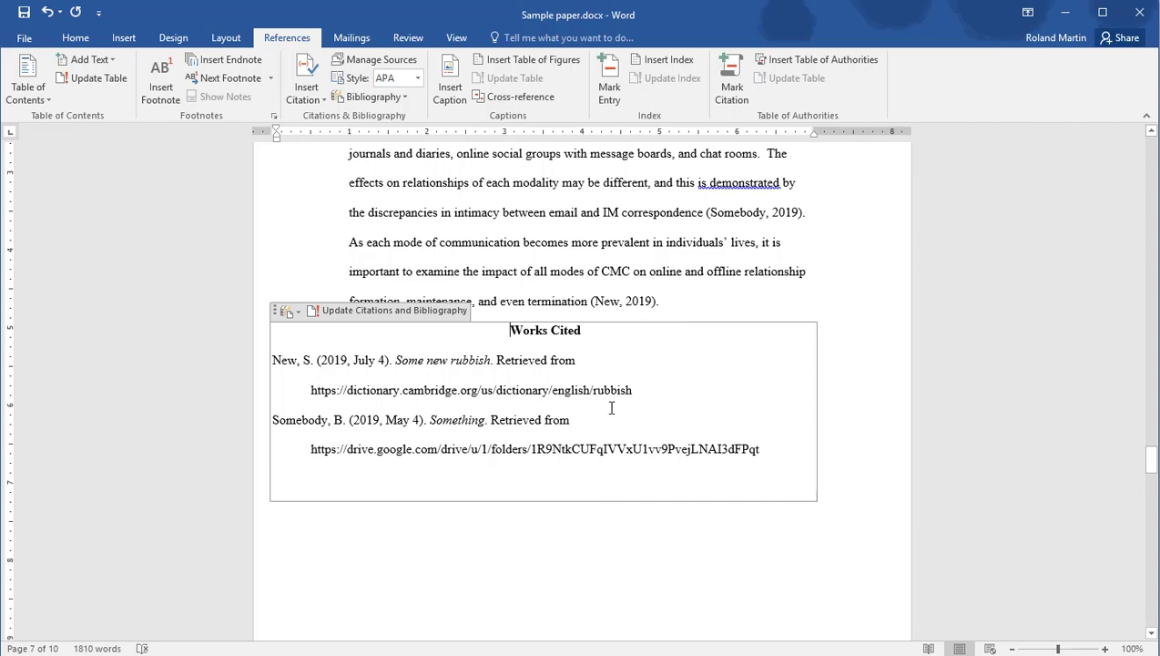
key("ctrl+z")
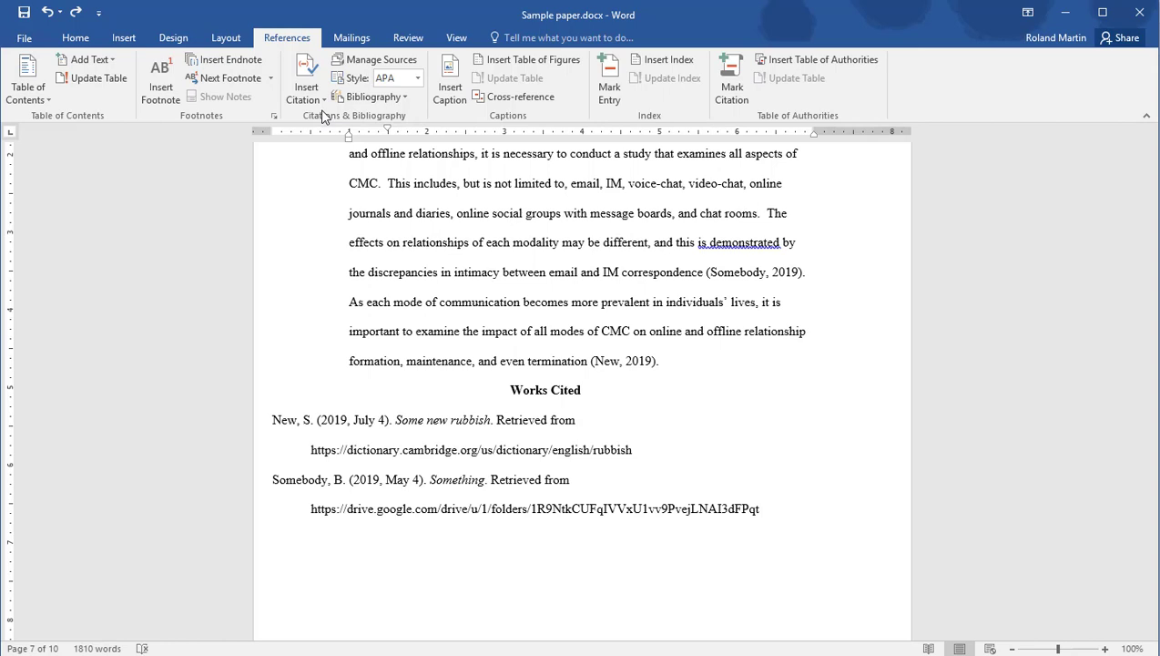
left_click(75, 12)
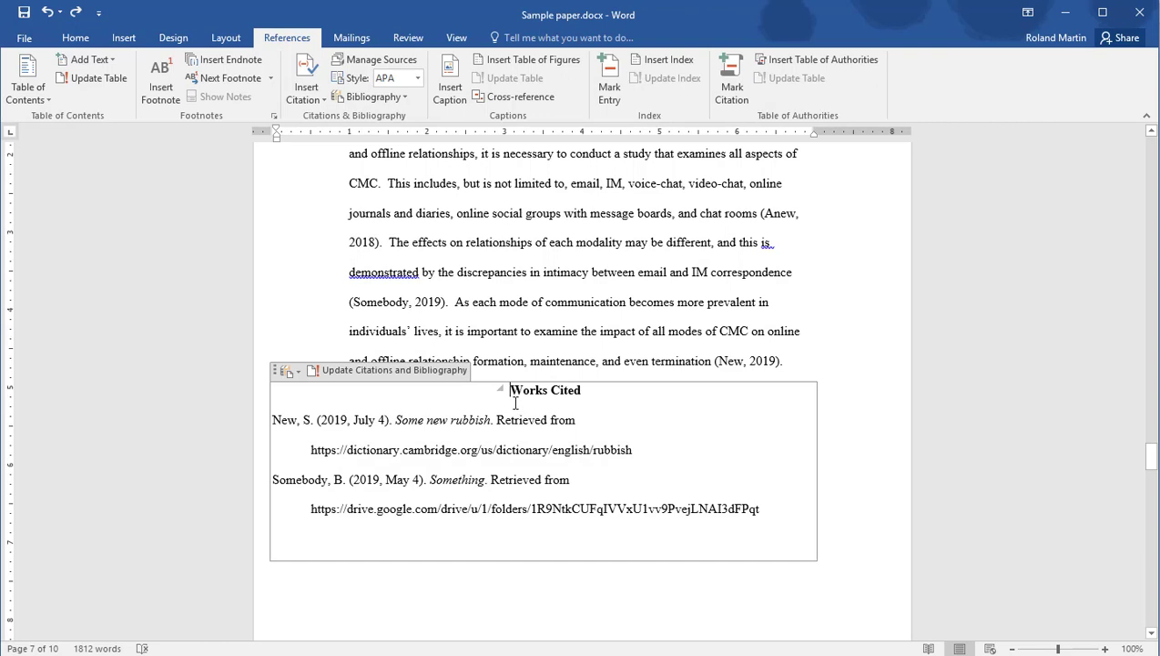
left_click(357, 373)
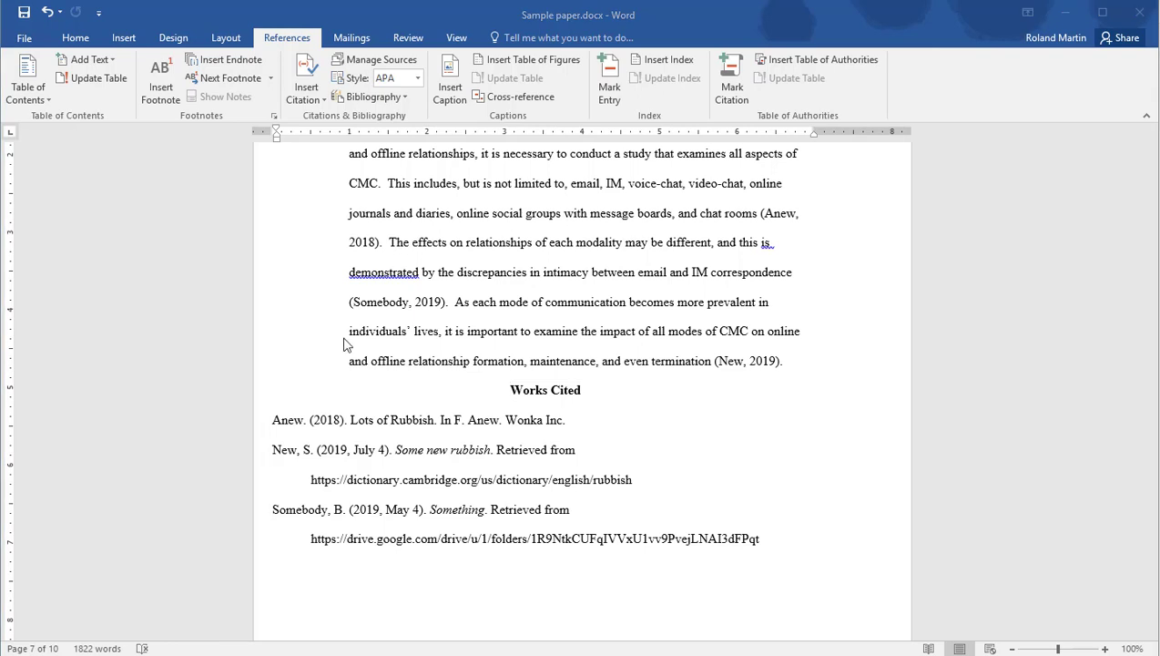
Insert an endnote after "This includes" on page 7 reading "This information was retrieved from a survey using SurveyMonkey.com".
left_click(458, 184)
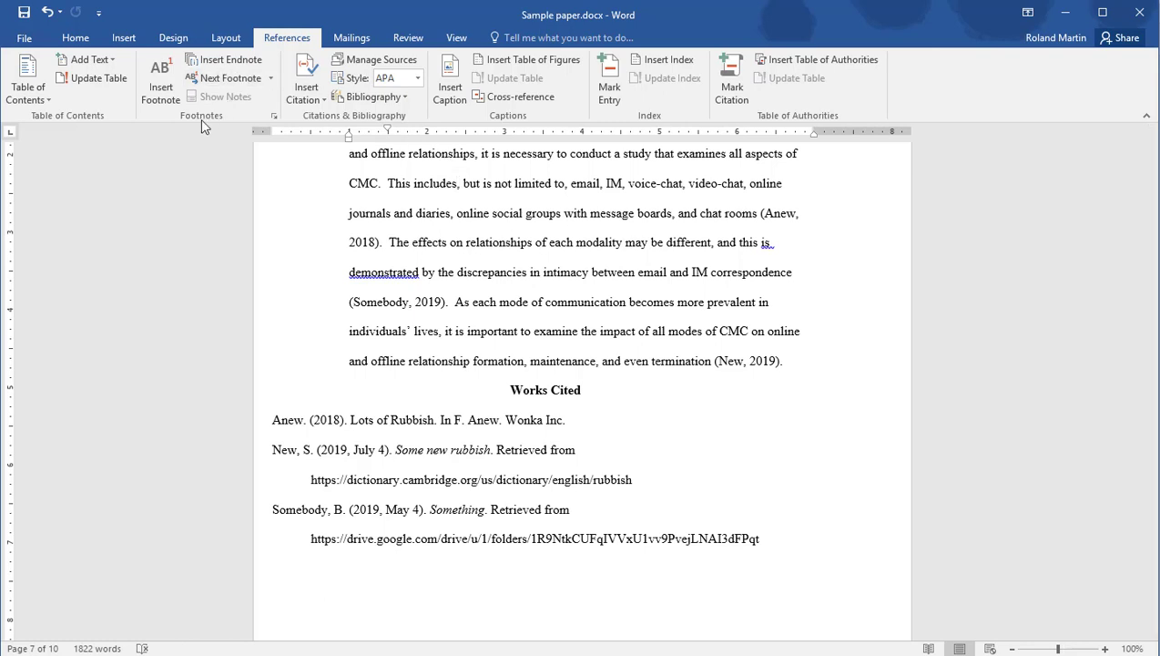
left_click(228, 60)
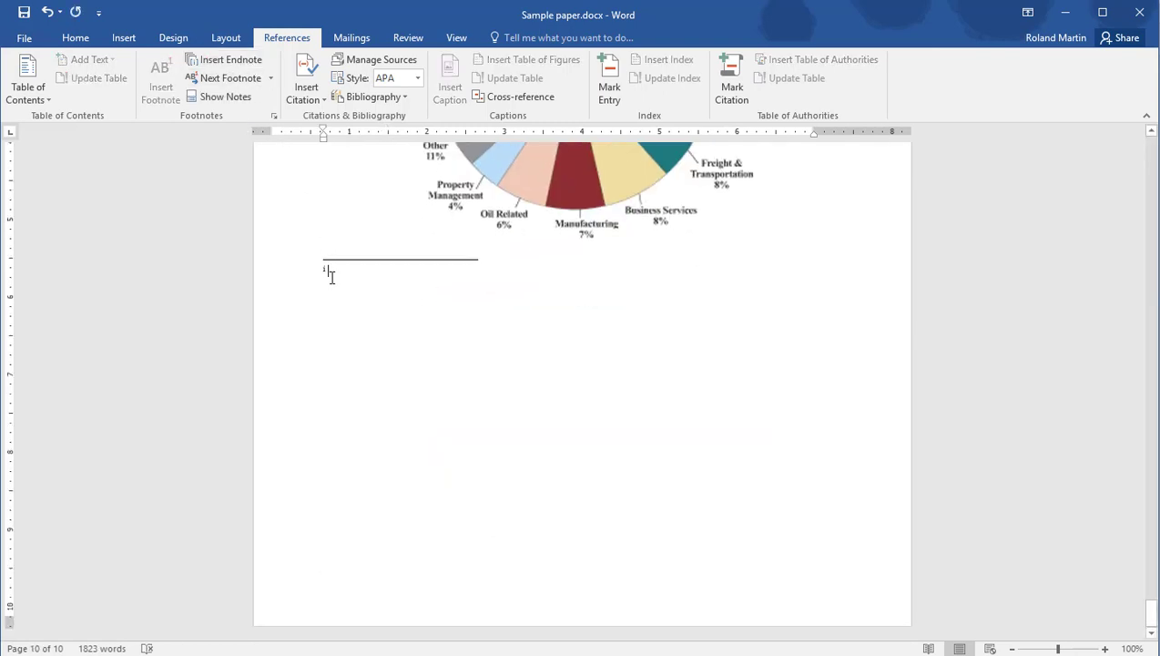
type("Theis infor")
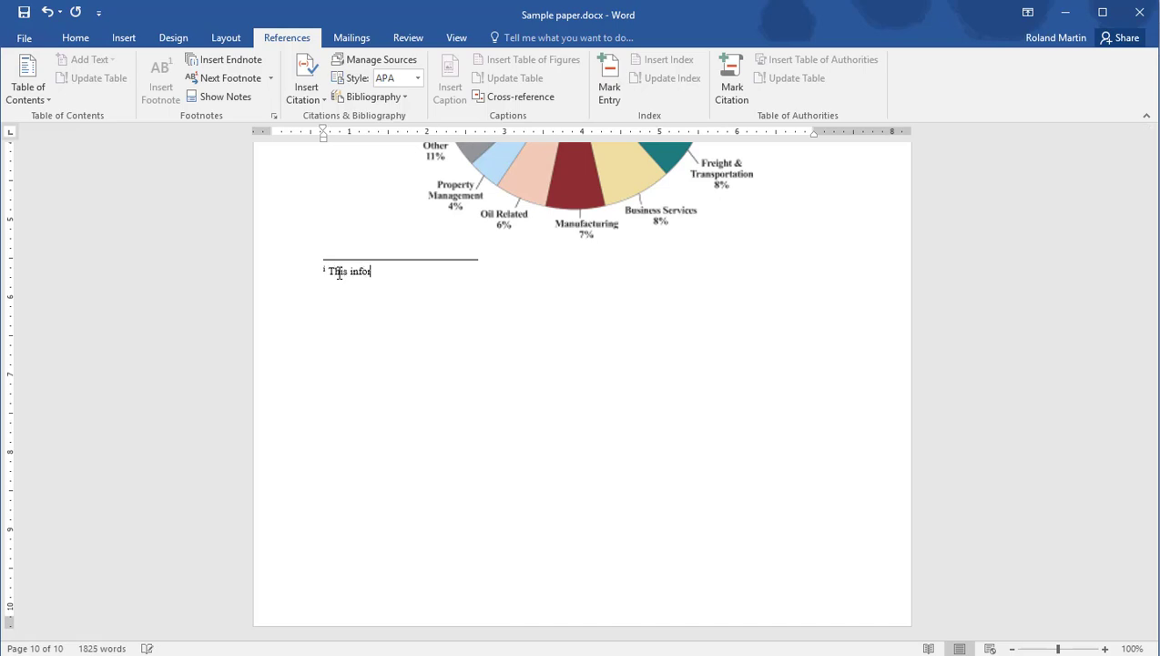
type("mation vas retrieved from a ")
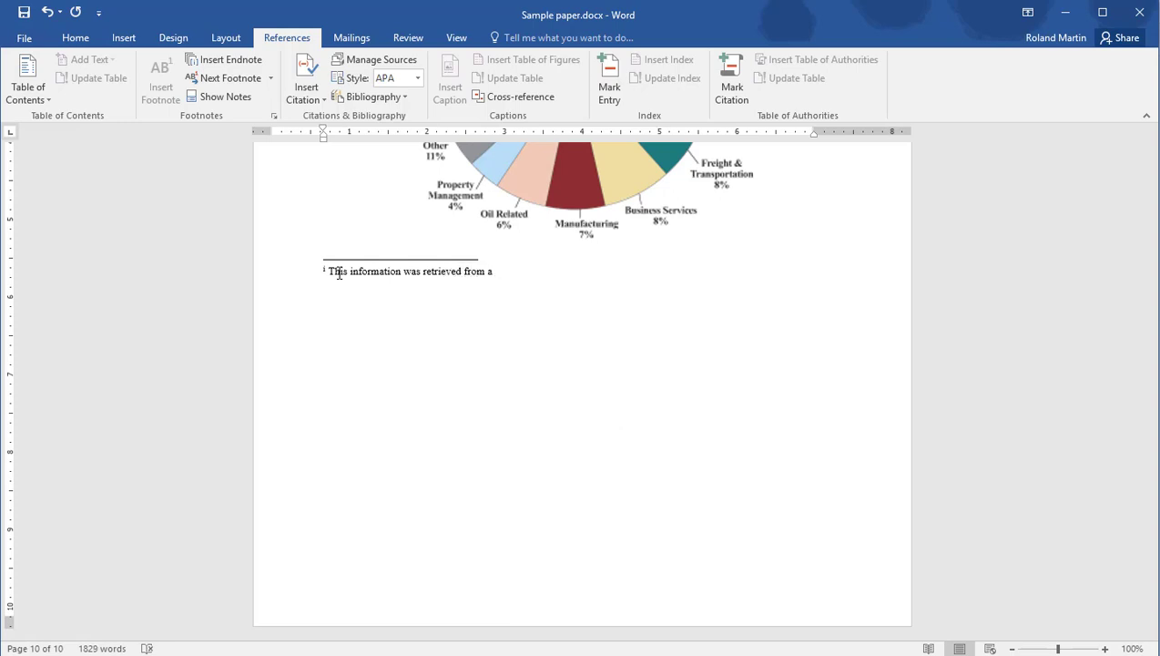
type("survey using SurveyMonkey.com")
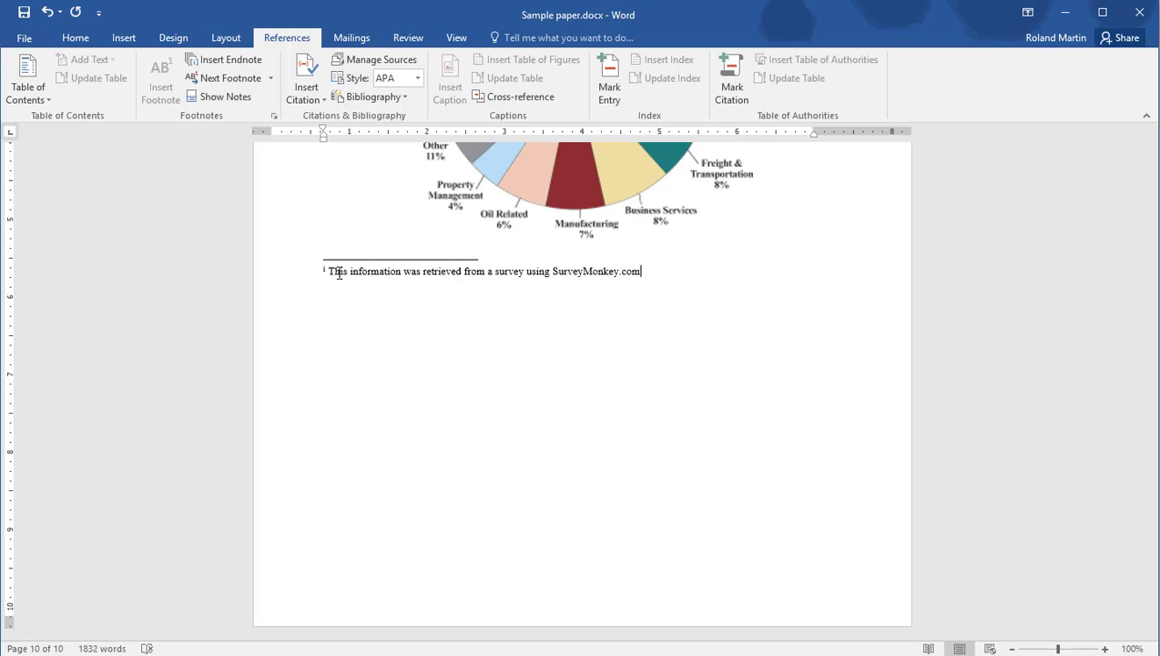
key("Return")
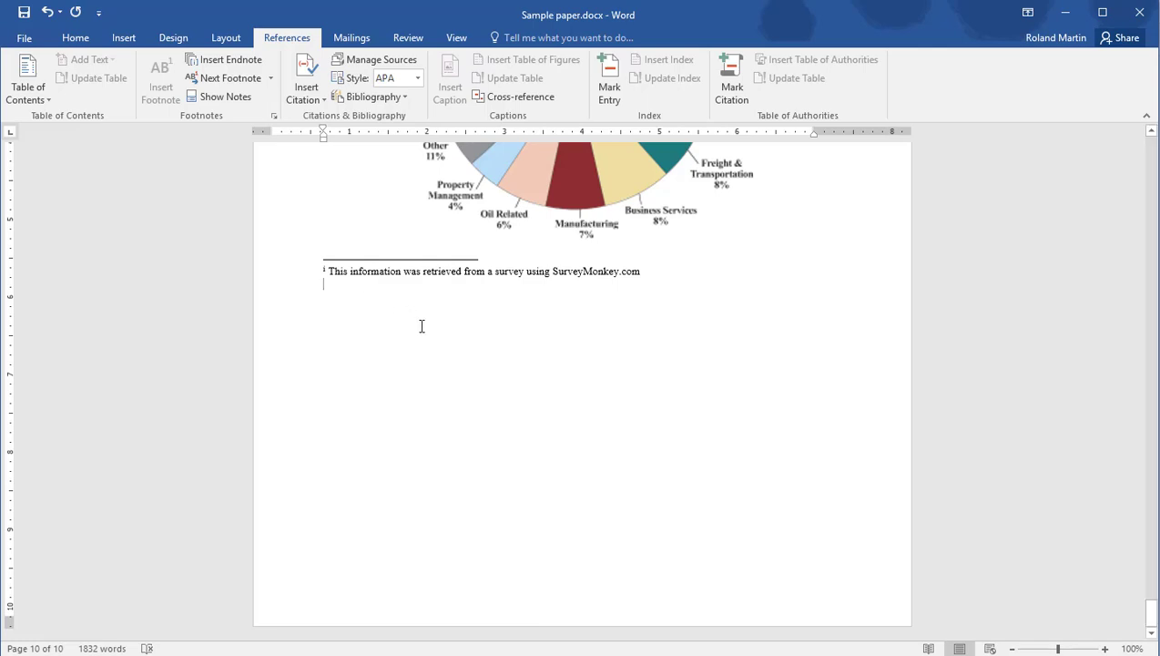
Return to page 7 and examine the endnote reference mark after "This includes".
scroll(421, 328, "up", 14)
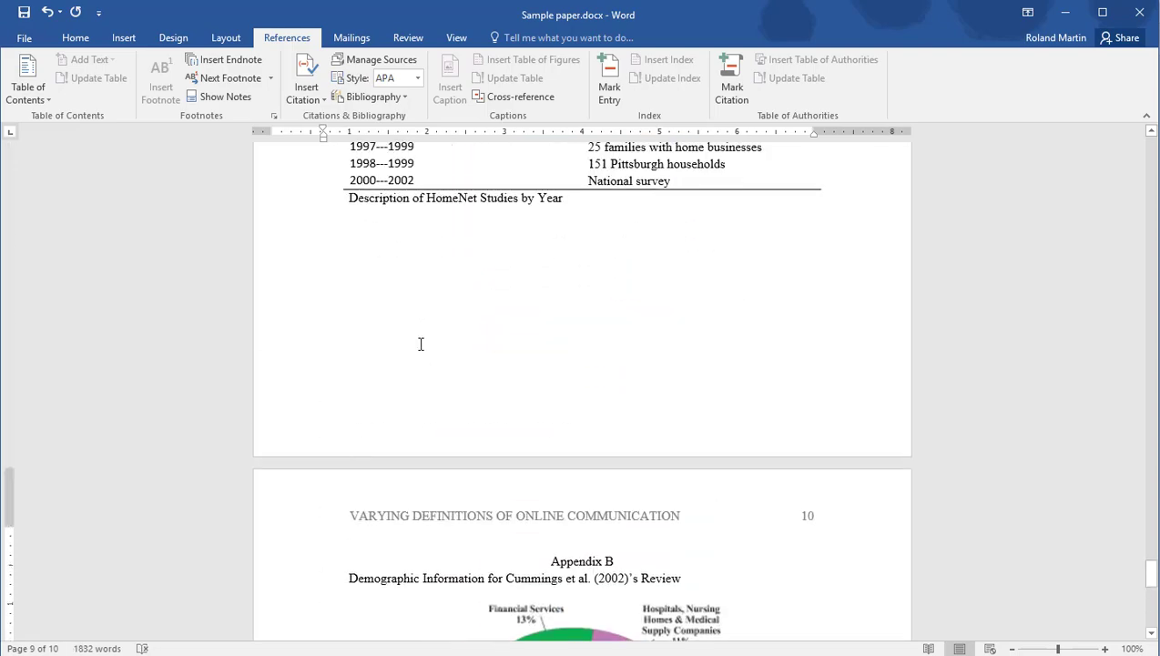
scroll(421, 344, "up", 20)
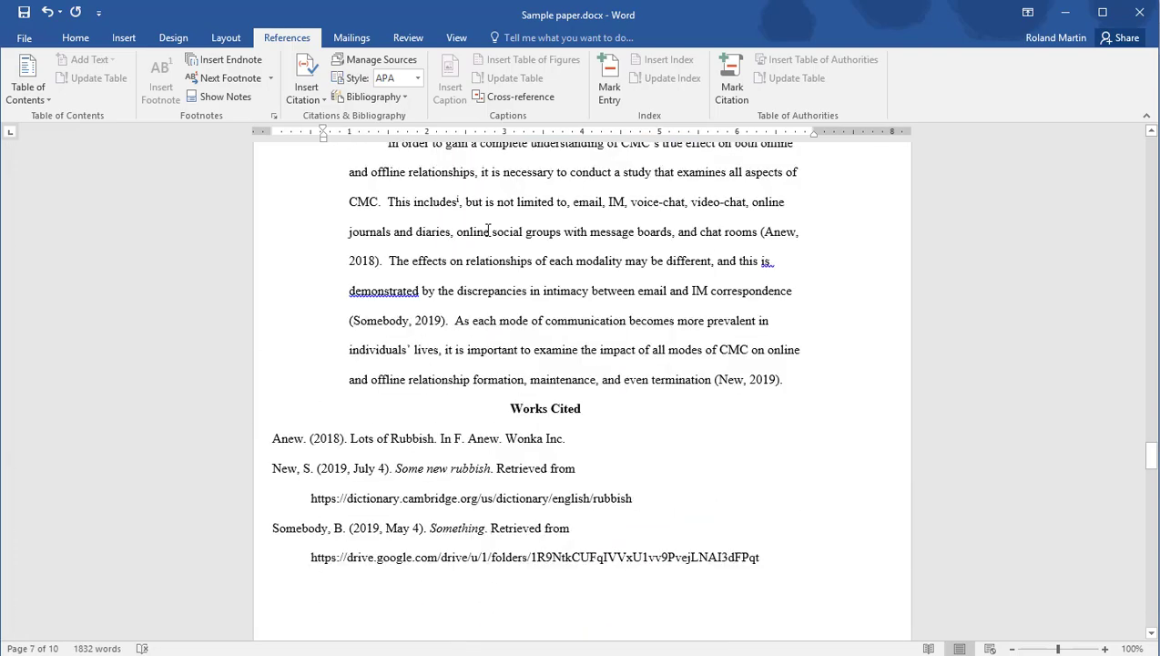
mouse_move(459, 202)
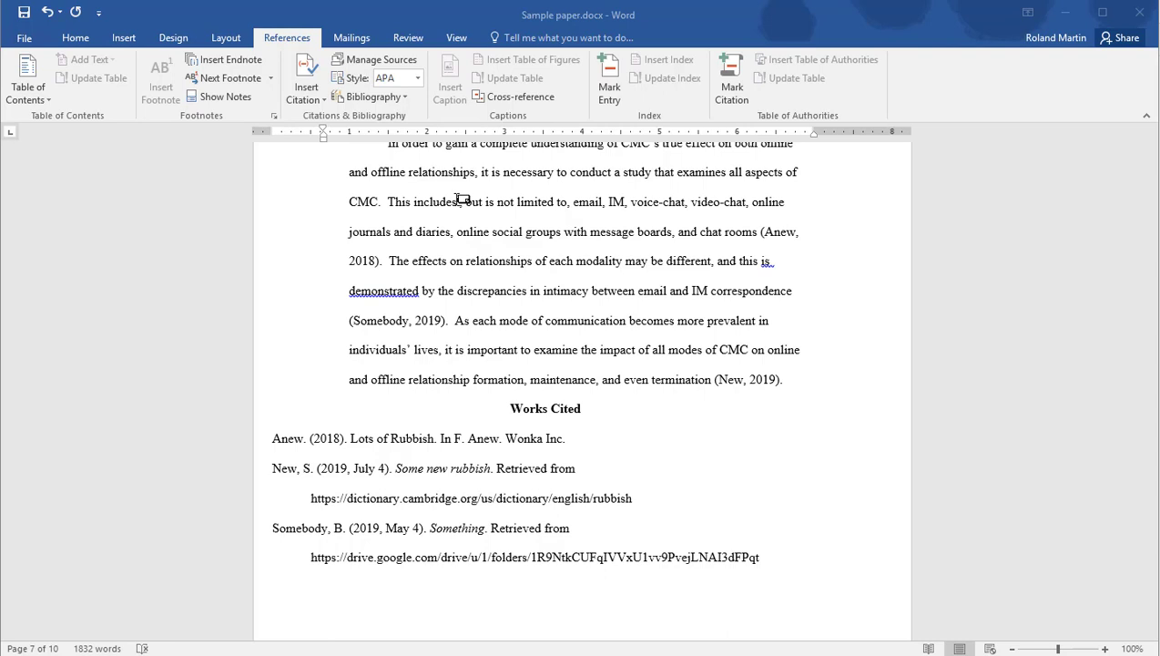
left_click_drag(457, 194, 458, 196)
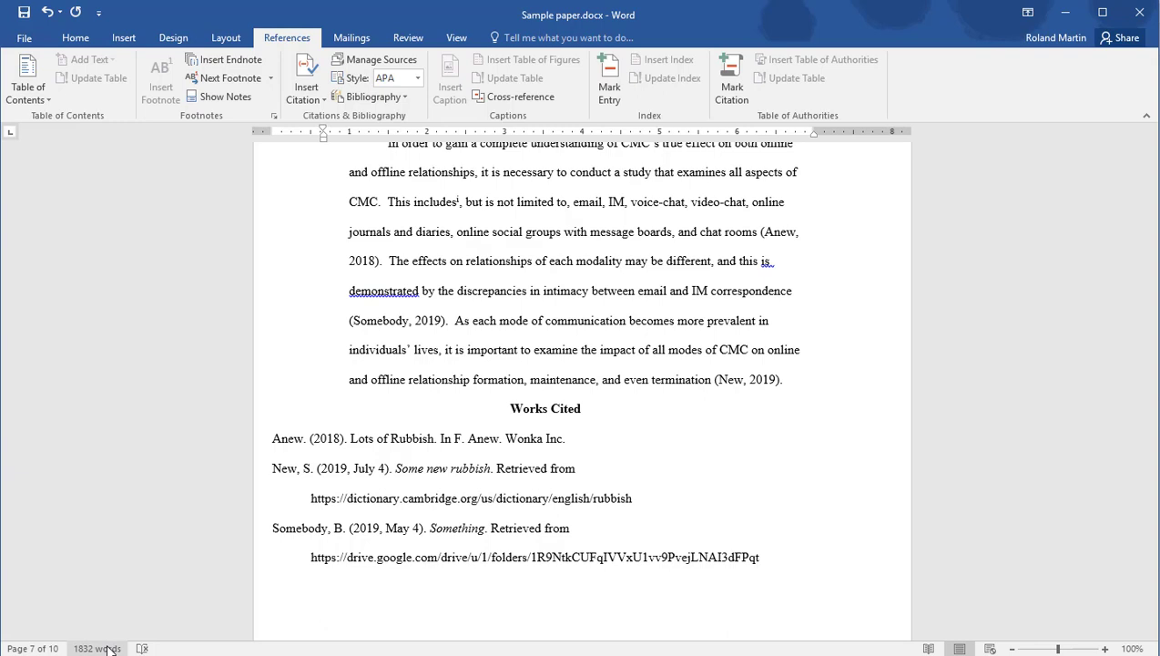
Review the document's word count statistics.
left_click(97, 647)
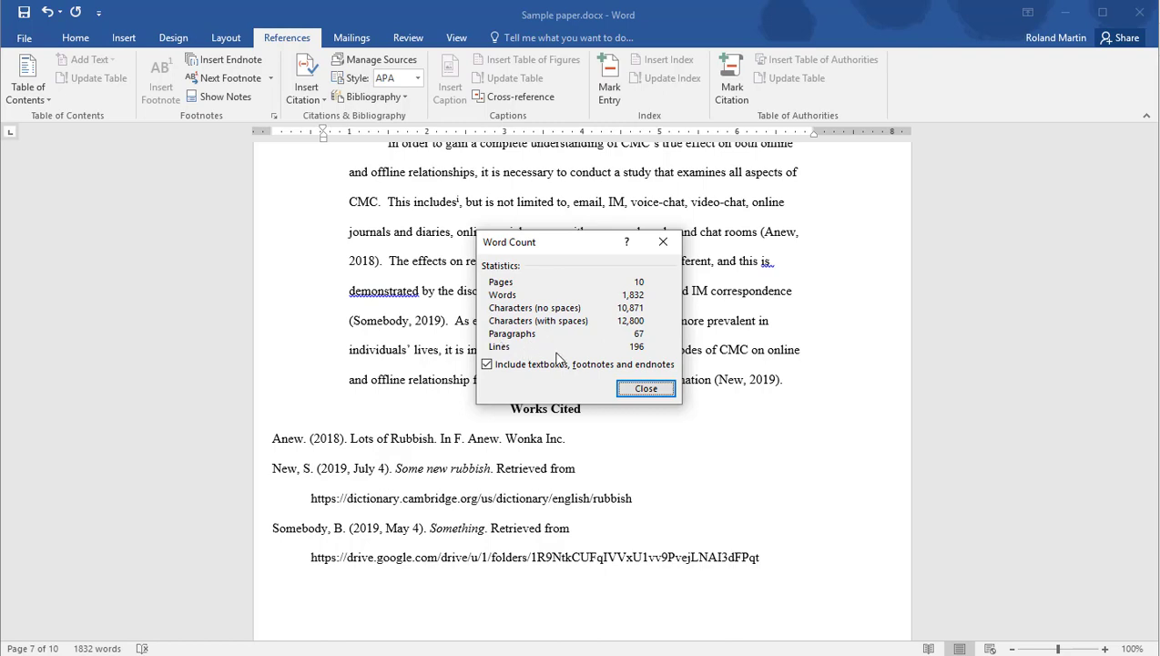
left_click(642, 388)
Hide the white space between pages 7 and 8.
scroll(634, 386, "down", 3)
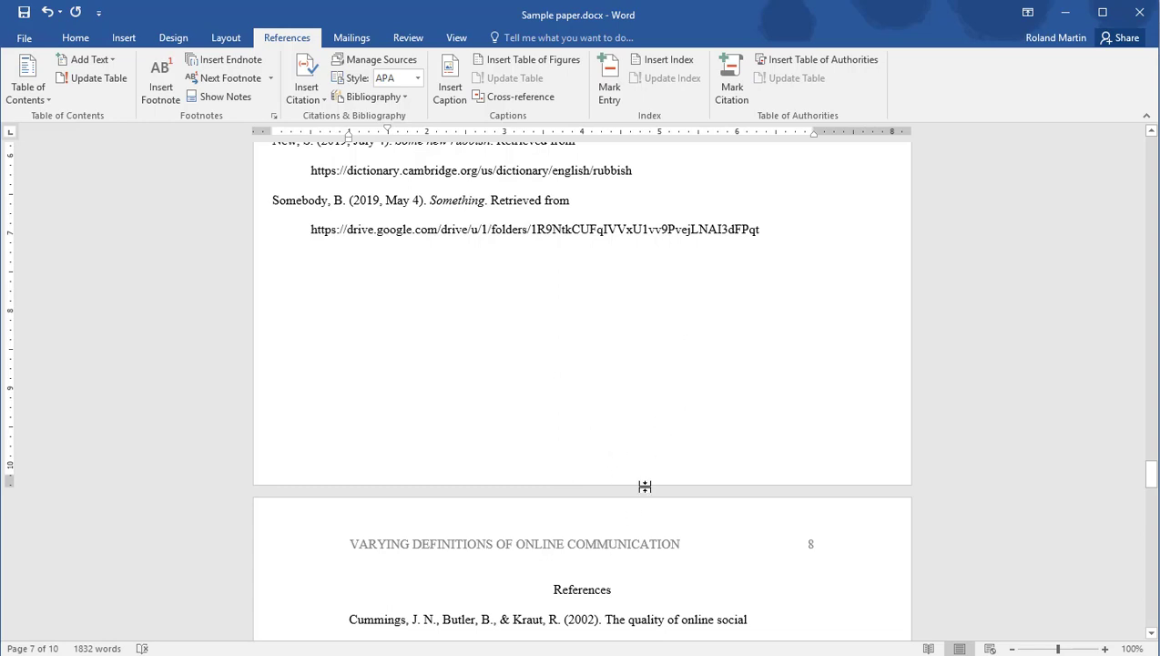
double_click(595, 490)
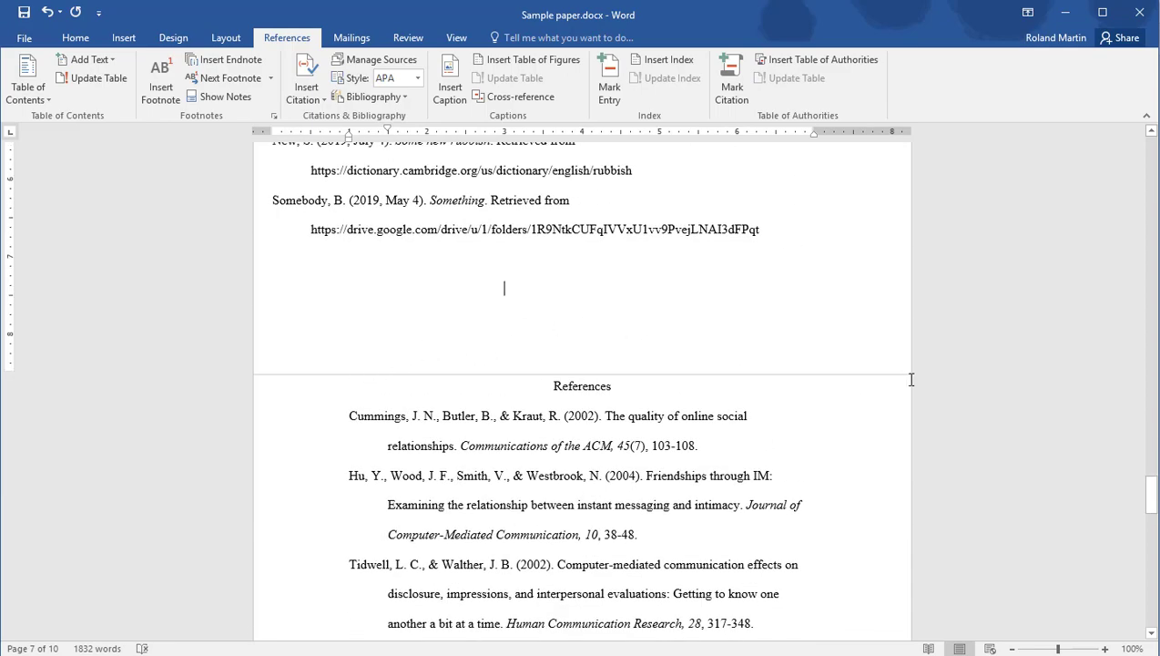
Show the white space between pages 7 and 8 again.
double_click(671, 376)
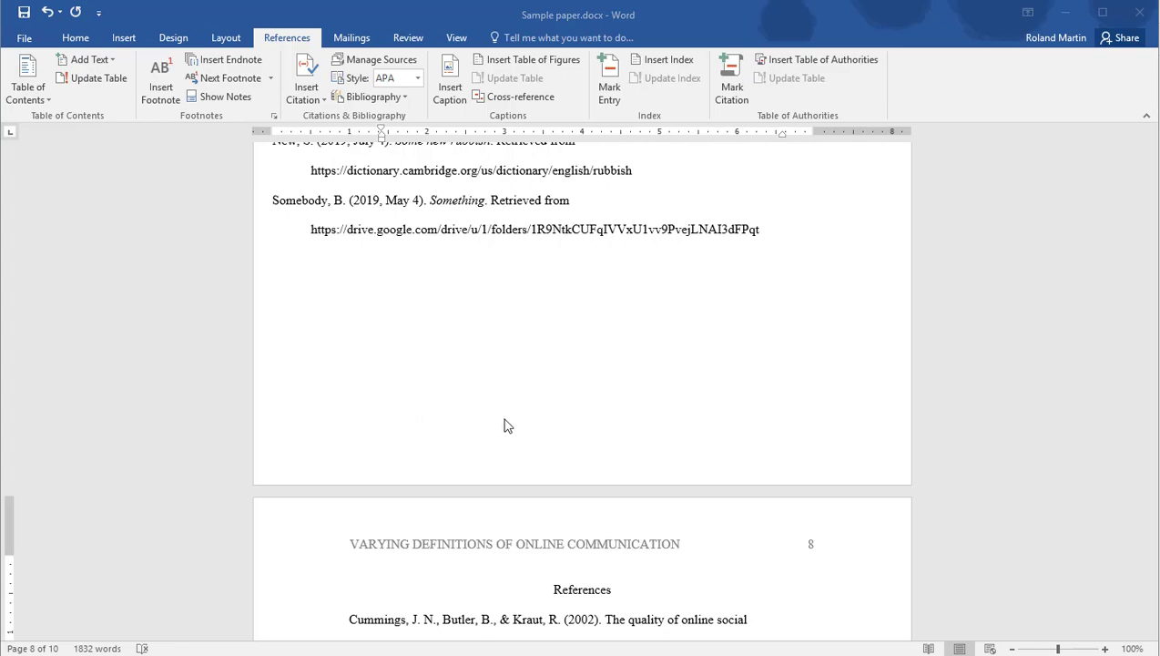
Insert a page break before the "Works Cited" heading on page 7.
scroll(505, 423, "up", 4)
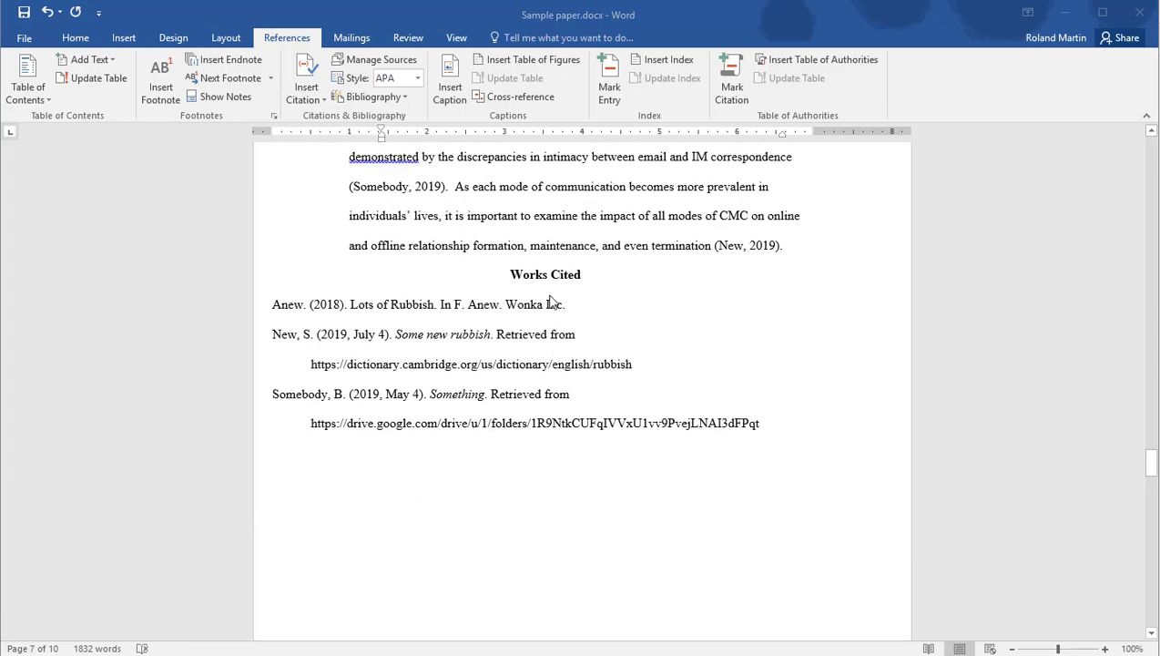
left_click(512, 271)
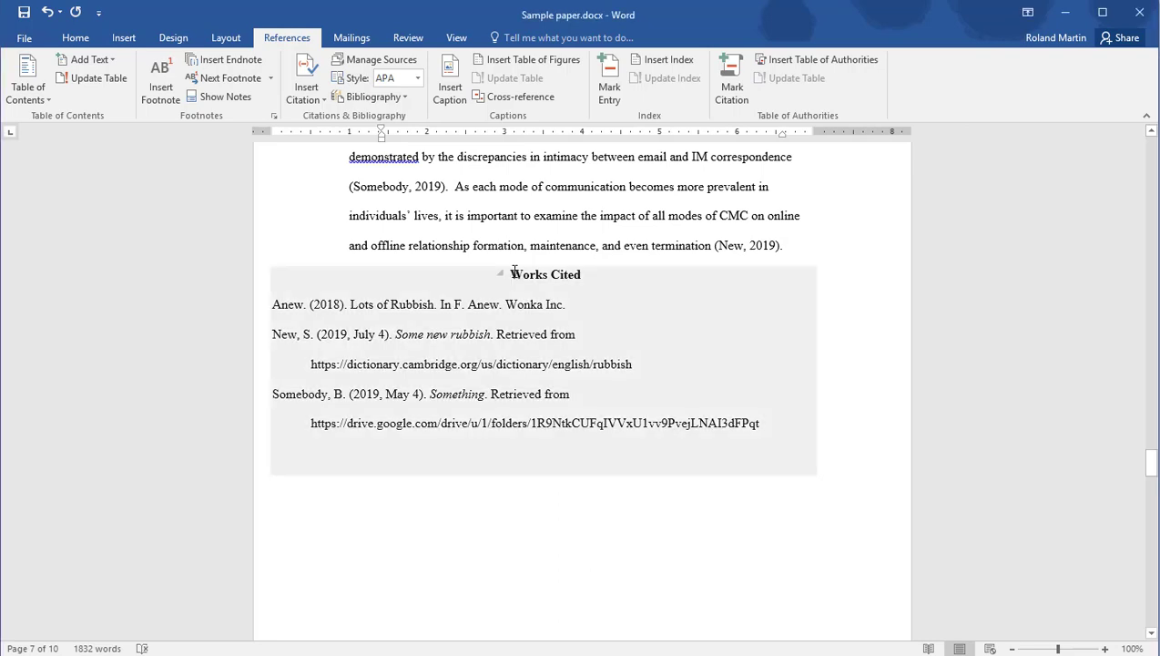
left_click(514, 272)
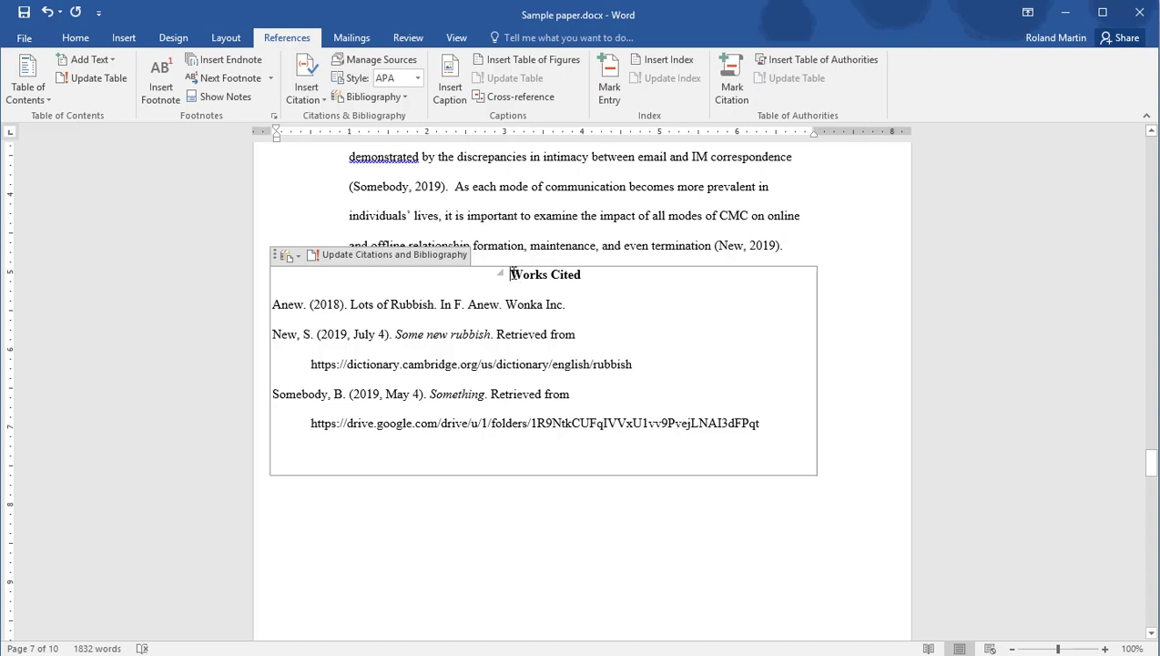
left_click(80, 40)
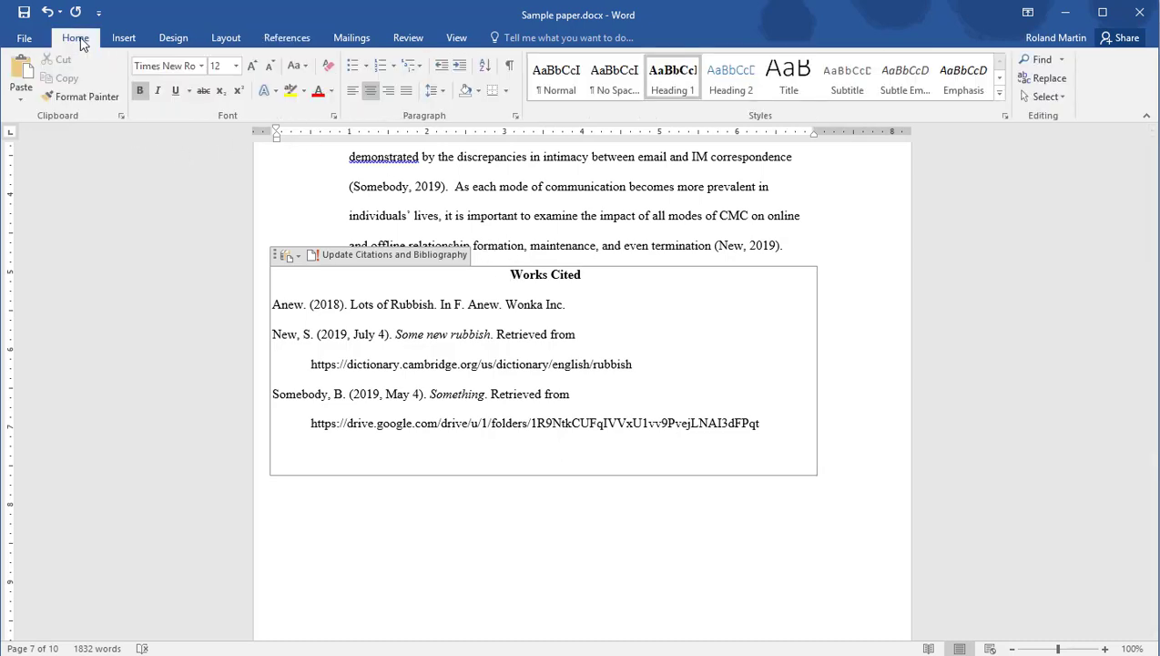
left_click(128, 39)
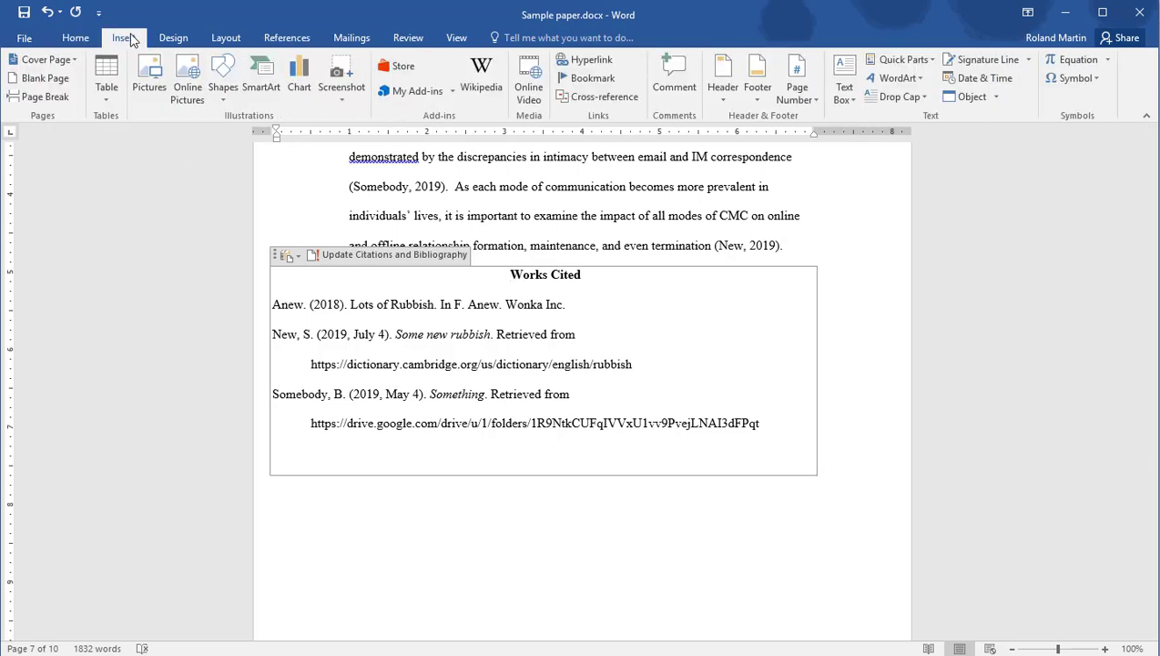
left_click(47, 98)
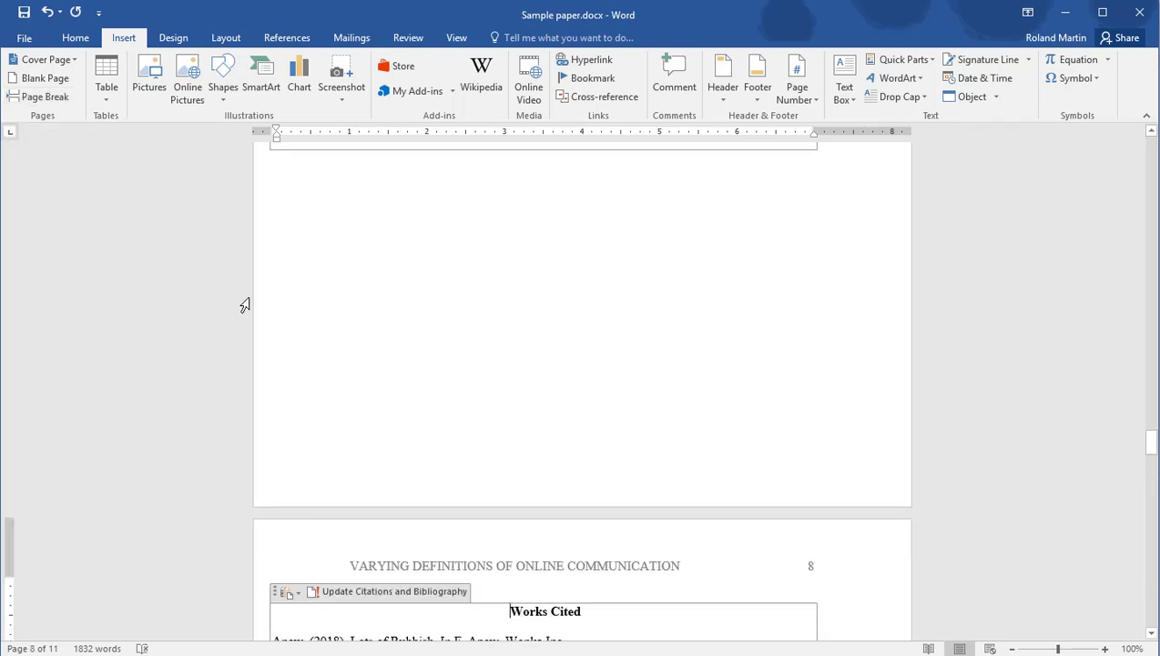
scroll(1074, 526, "down", 1)
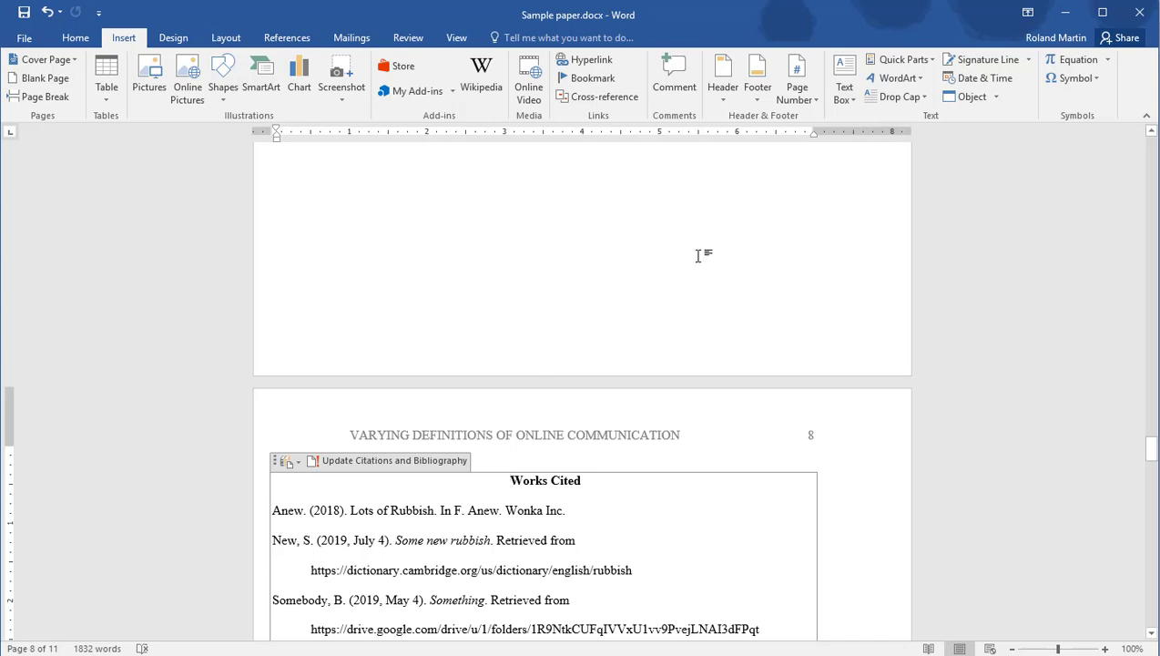
Show the Navigation pane's heading list and go to the "Limitations of These Studies" section.
left_click(457, 41)
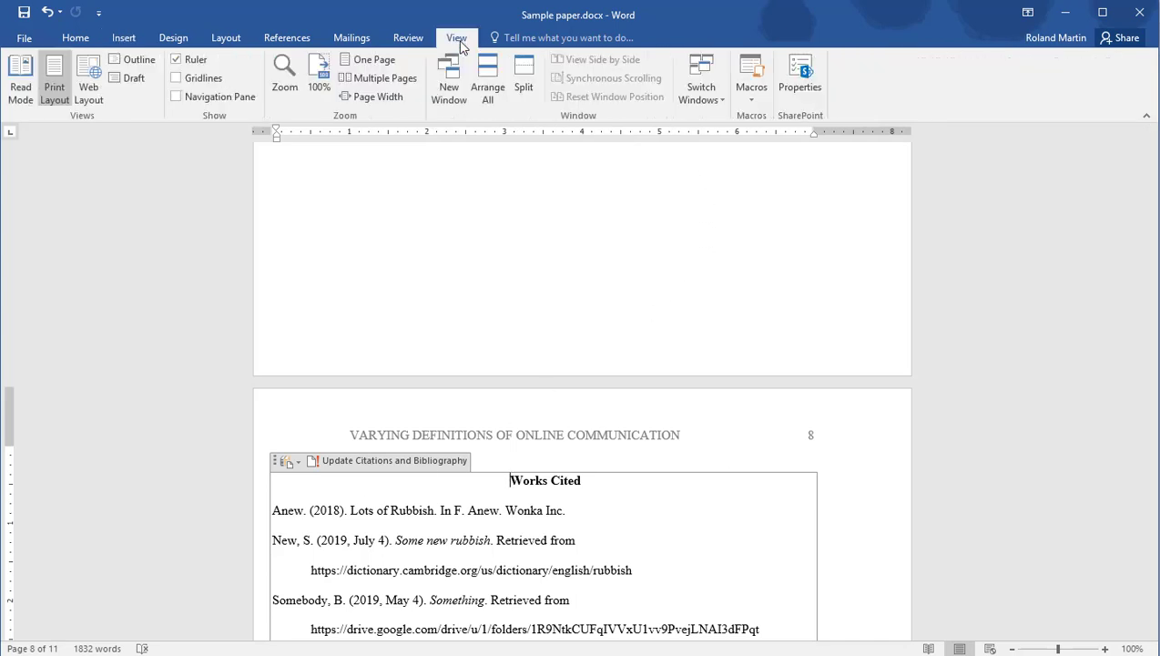
left_click(206, 100)
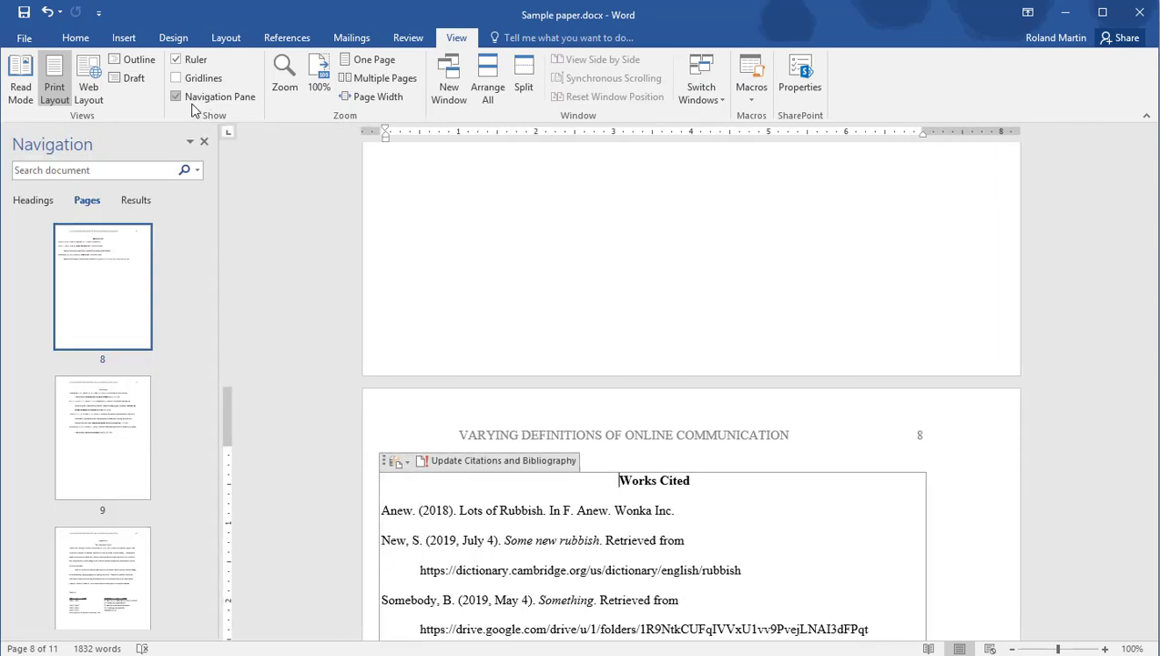
left_click(45, 206)
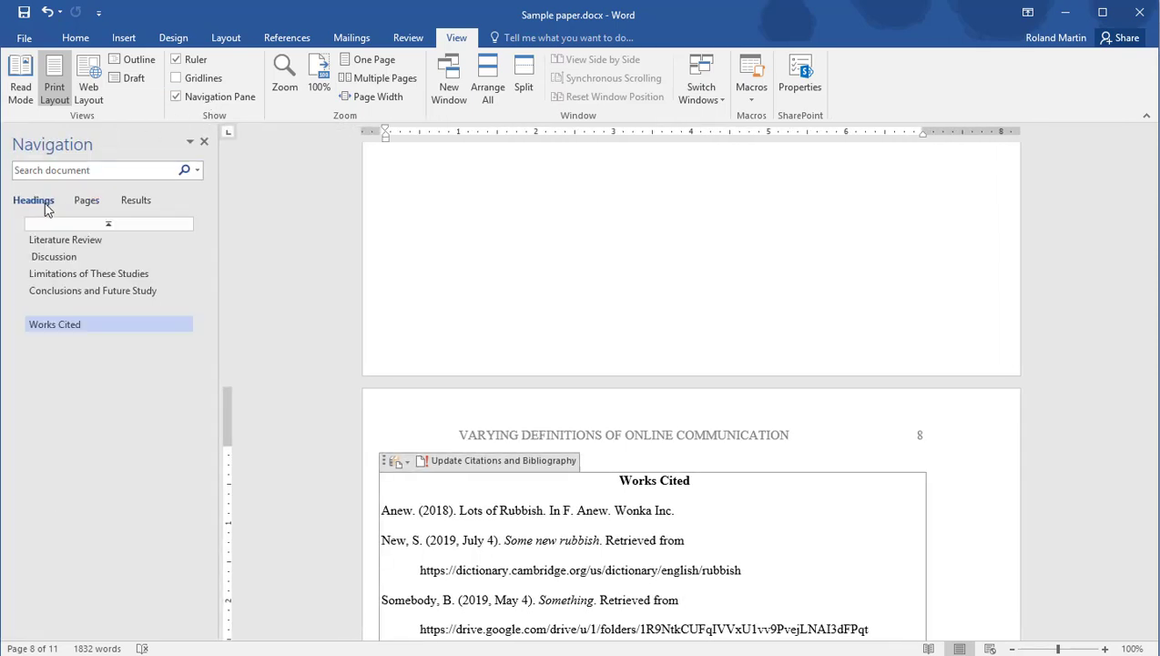
left_click(65, 274)
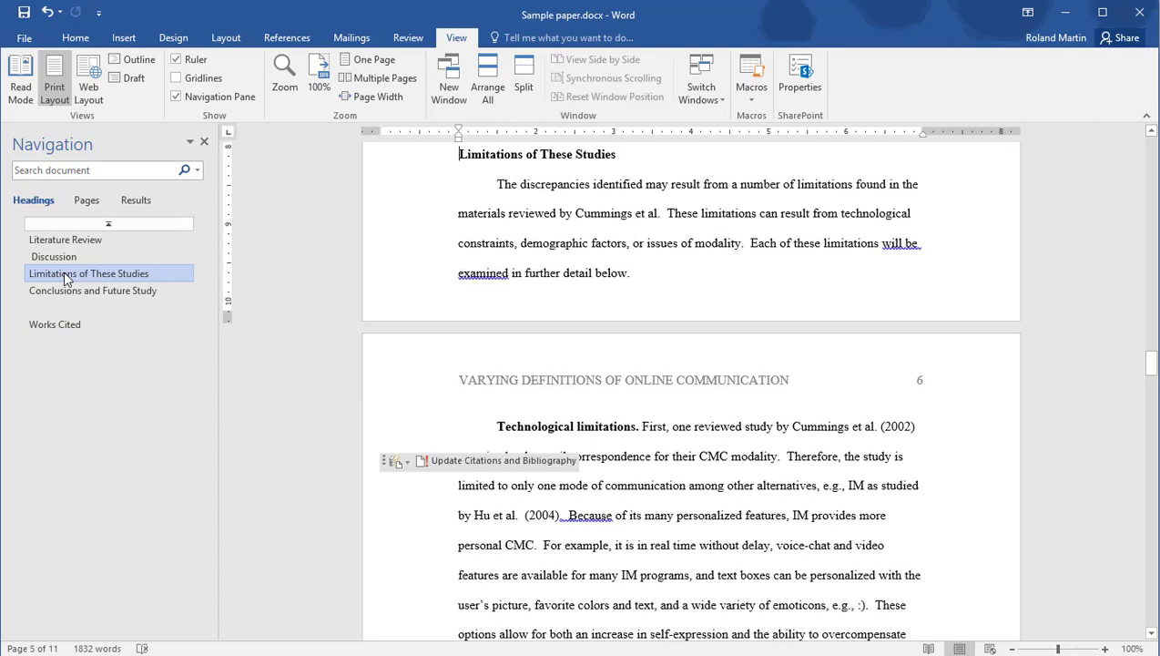
Use the page thumbnails to go to the References on page 9, and look back through the document to page 6.
left_click(87, 201)
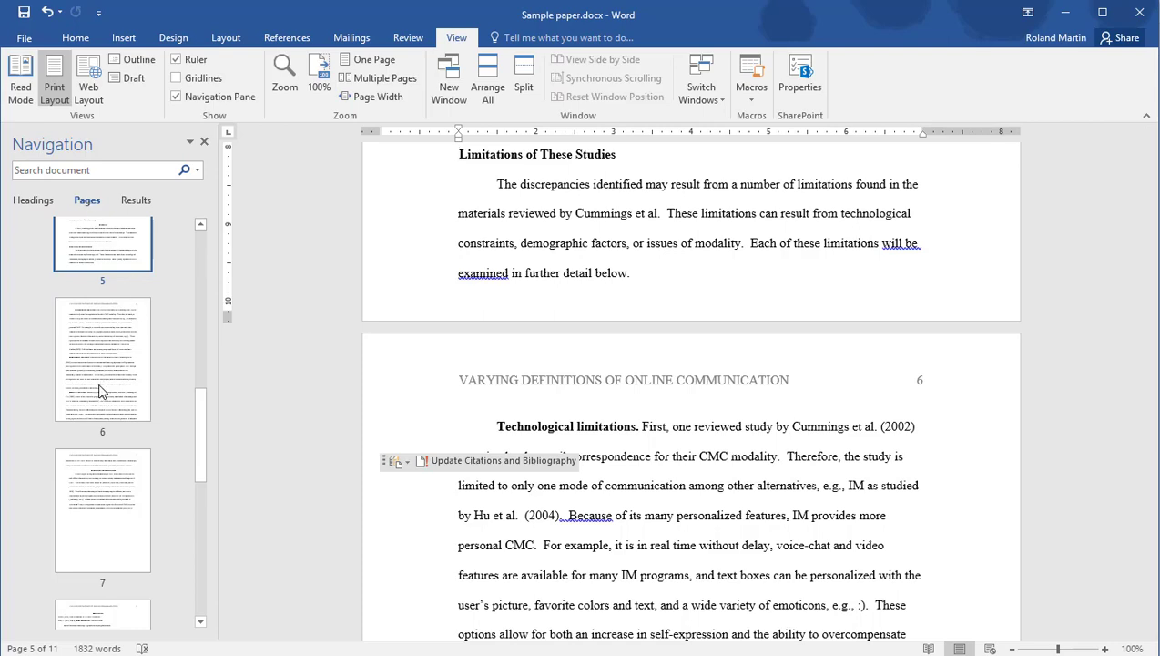
scroll(101, 389, "down", 6)
left_click(80, 265)
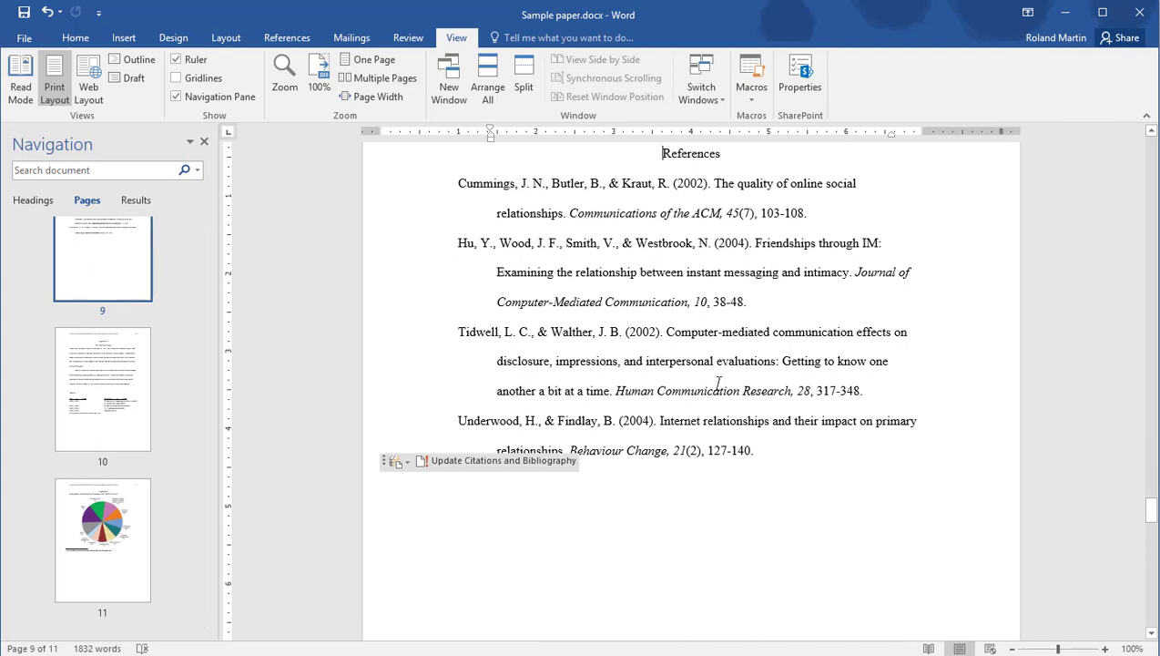
scroll(717, 428, "up", 5)
scroll(733, 483, "up", 15)
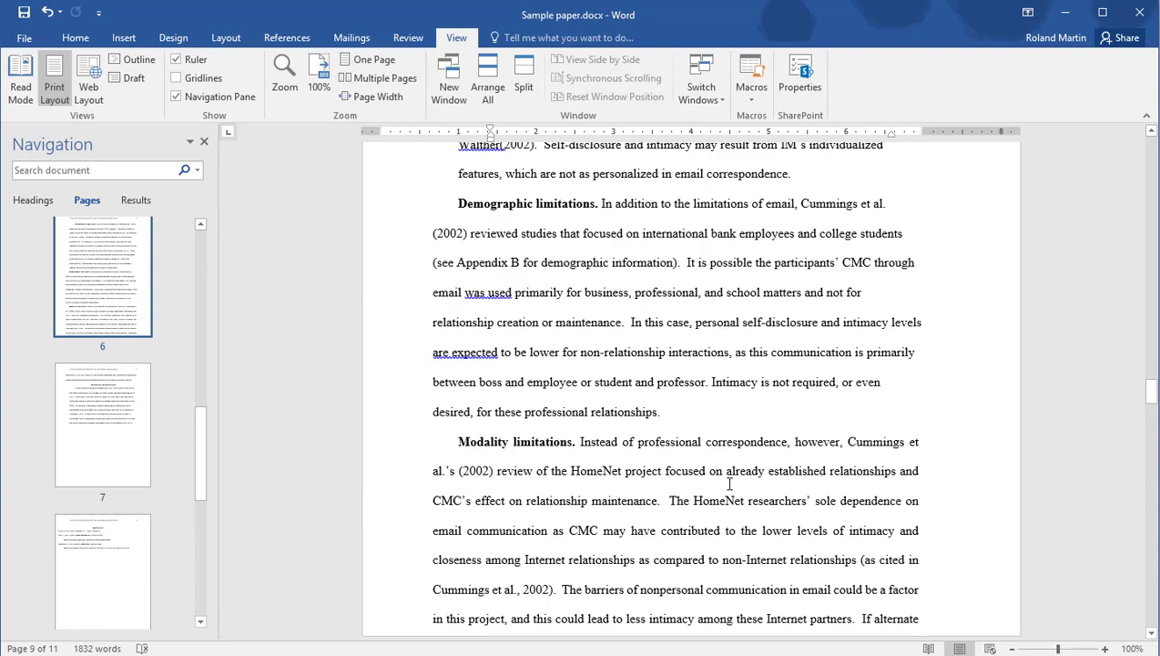
Switch the Navigation pane back to the heading list and close the pane.
left_click(32, 207)
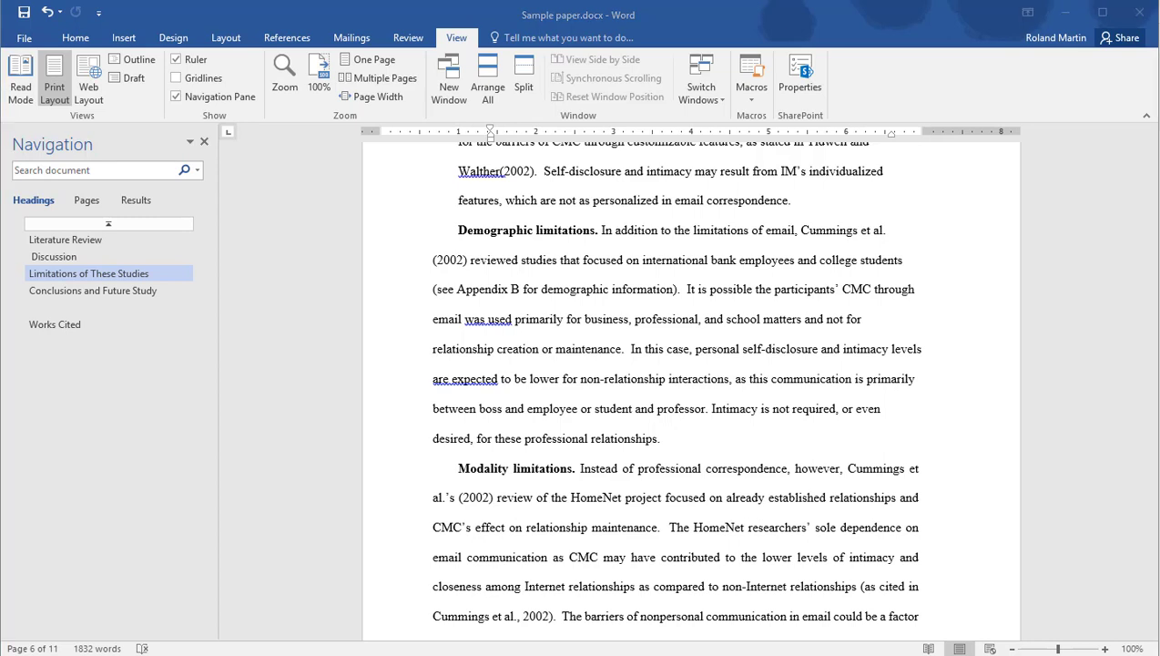
left_click(202, 144)
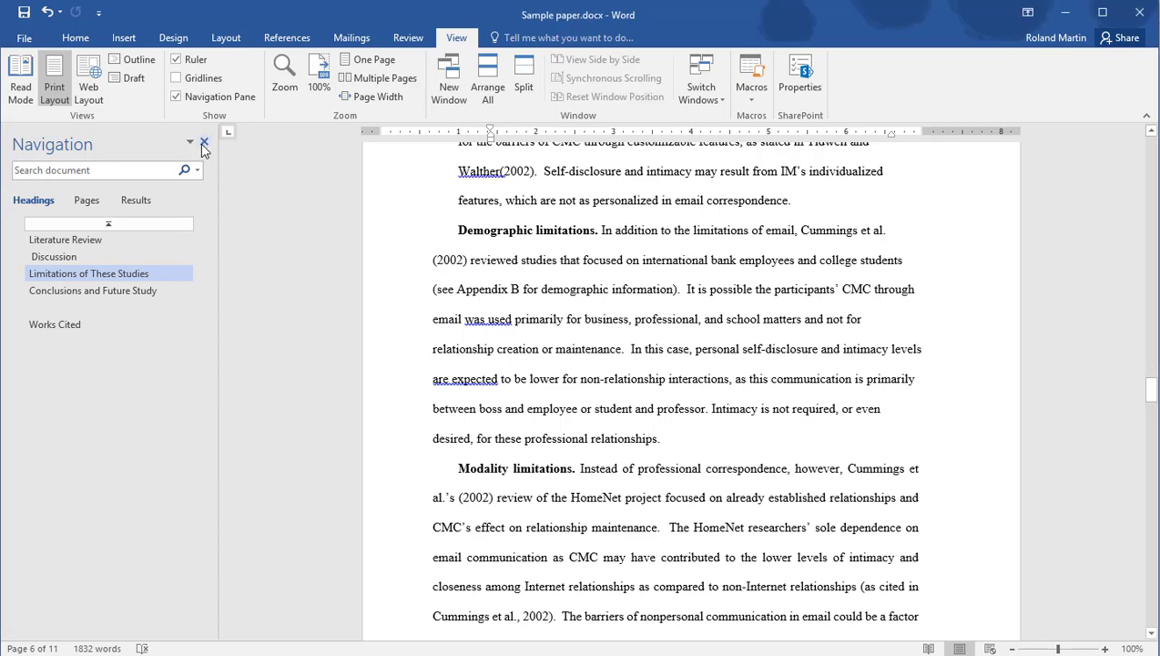
left_click(204, 143)
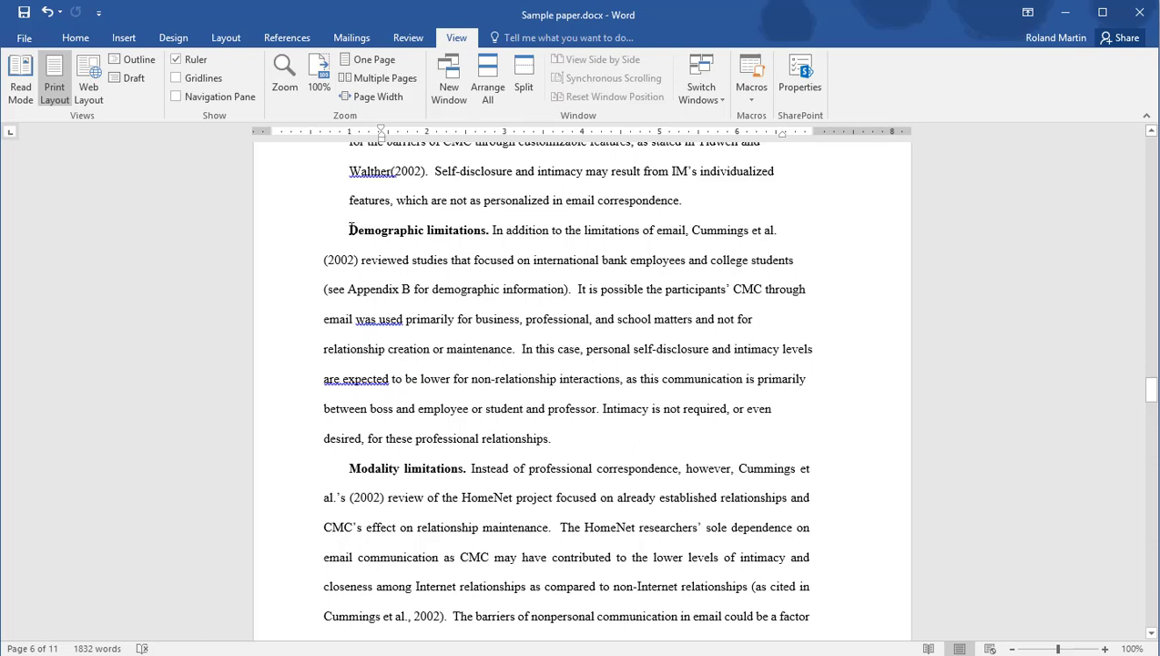
Copy the words "Demographic limitations" from the start of their paragraph on page 6.
left_click_drag(355, 228, 471, 235)
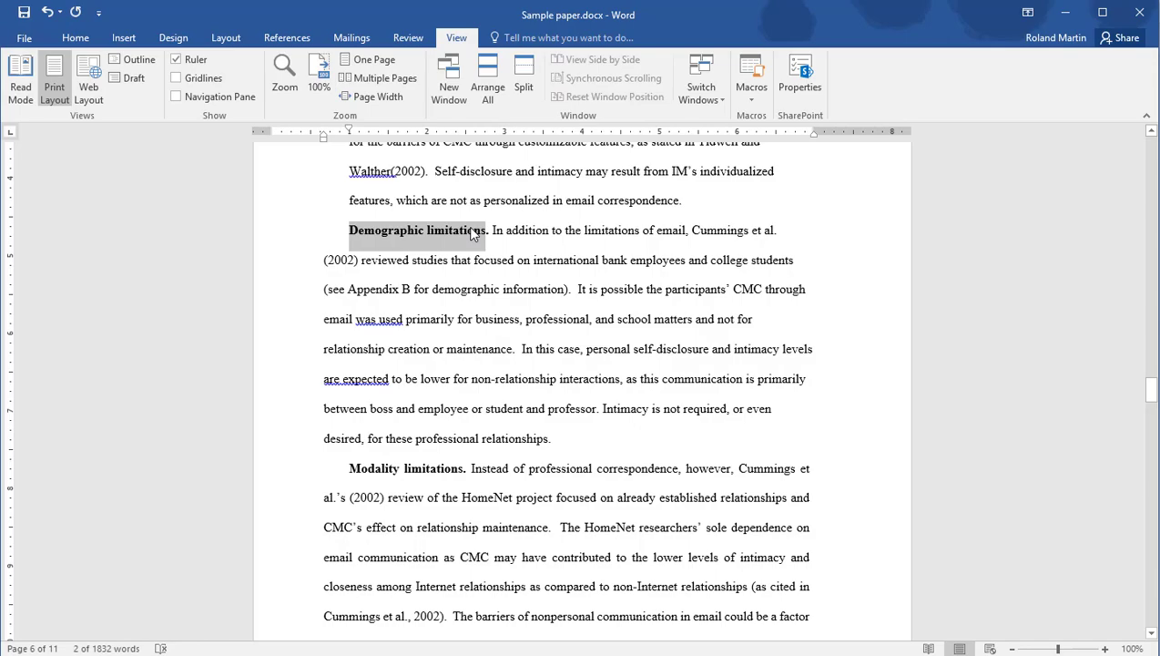
scroll(504, 374, "down", 6)
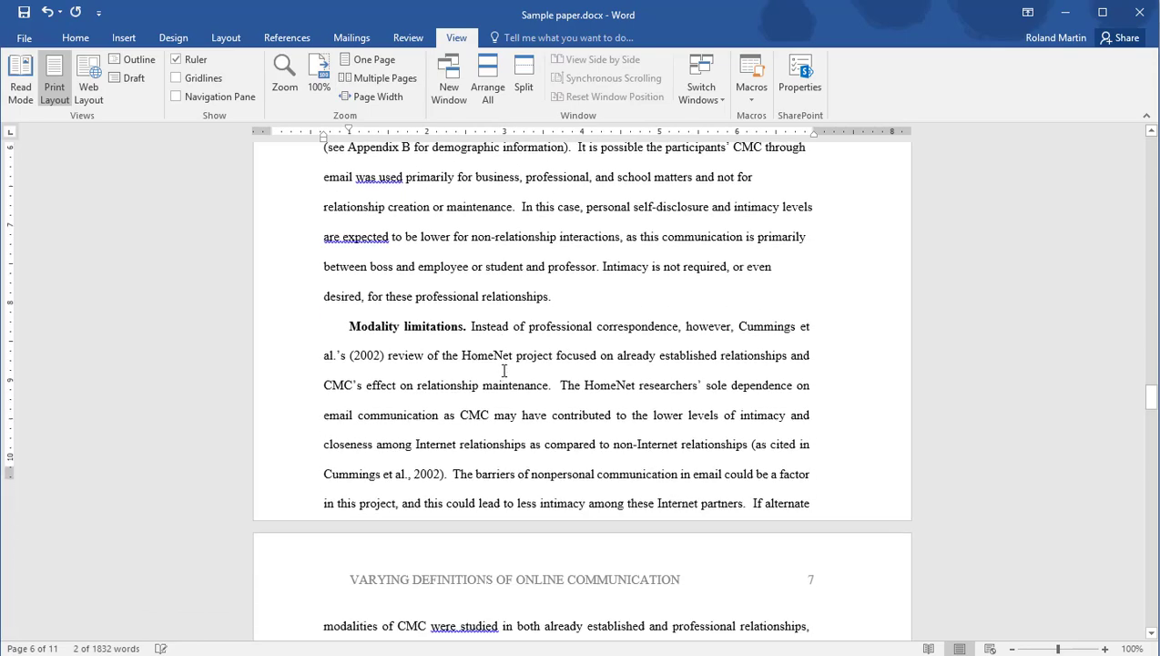
scroll(485, 367, "up", 5)
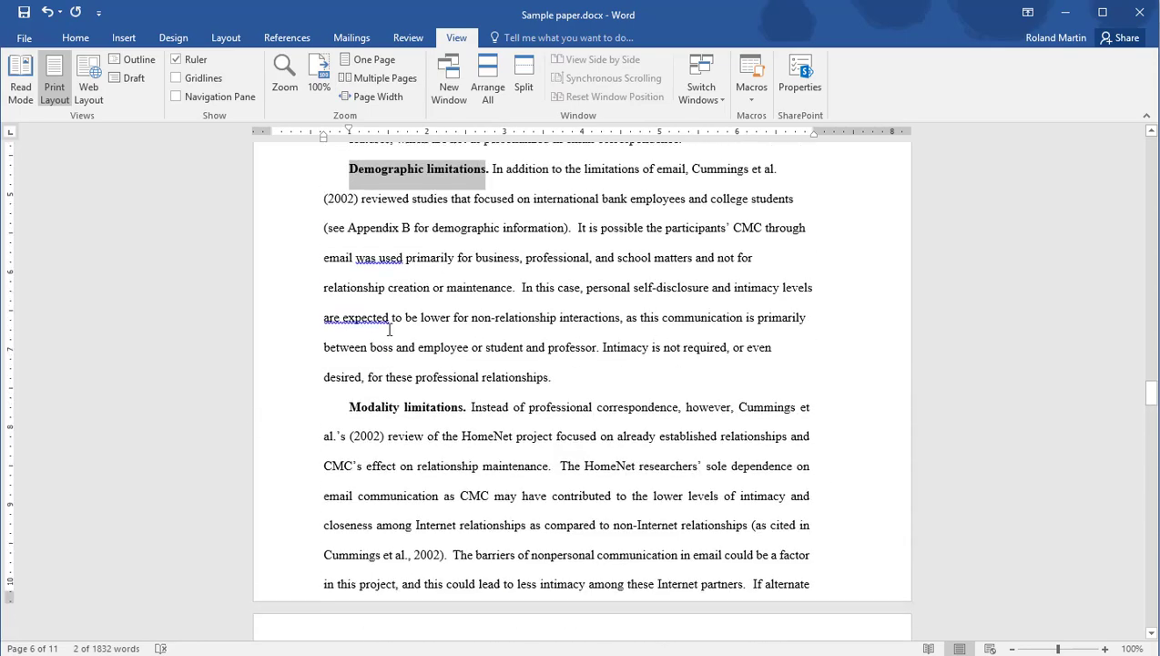
right_click(407, 185)
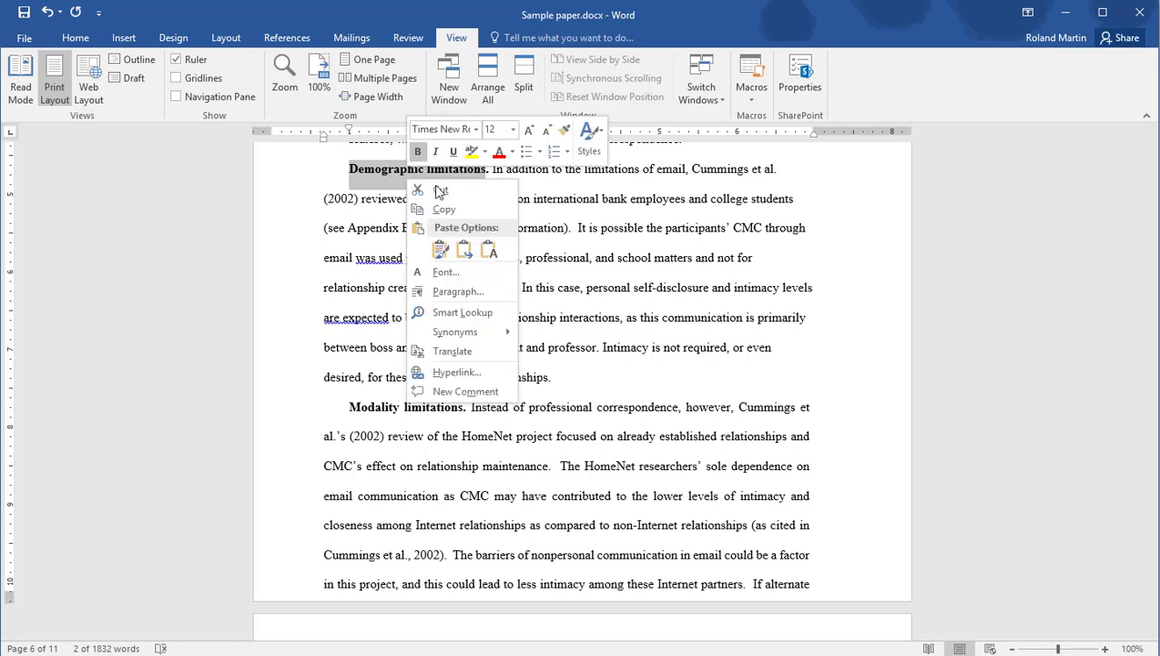
left_click(78, 41)
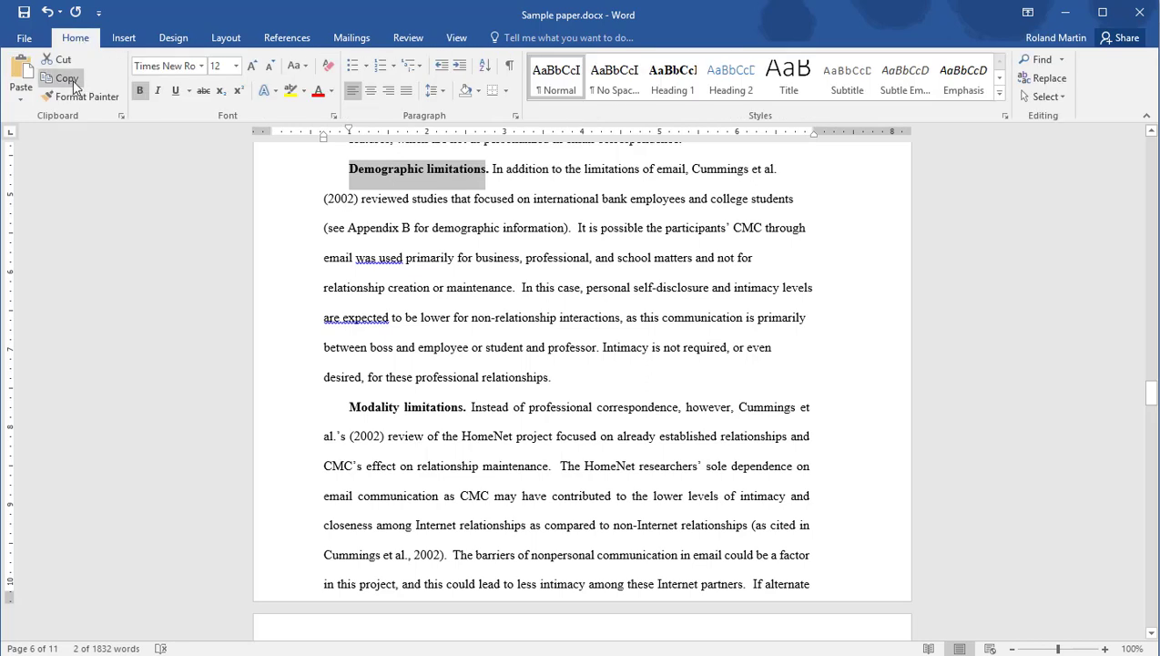
left_click(72, 97)
scroll(567, 415, "down", 1)
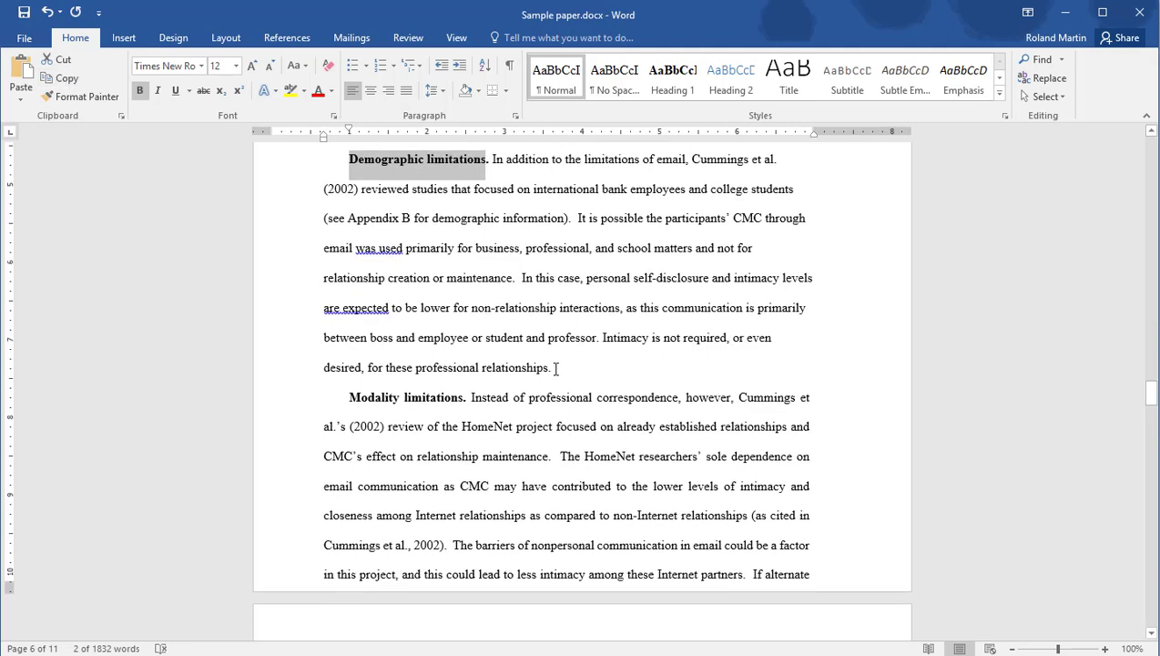
Paste the copied text with source formatting on a new line above the "Modality limitations" paragraph.
left_click(558, 368)
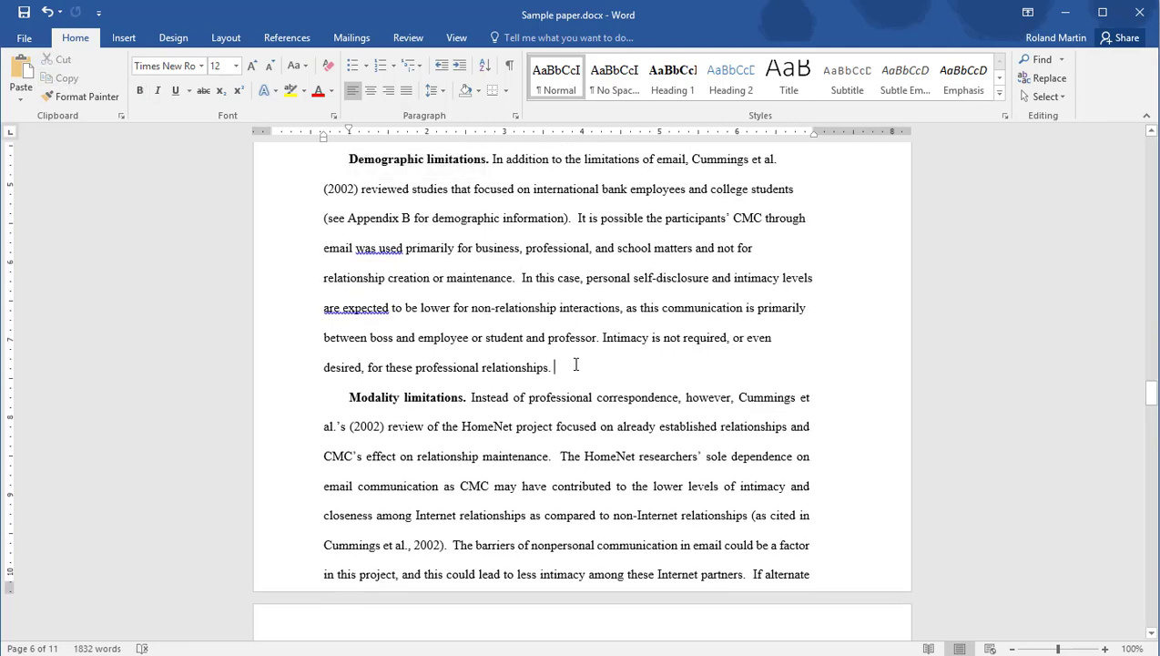
key("Return")
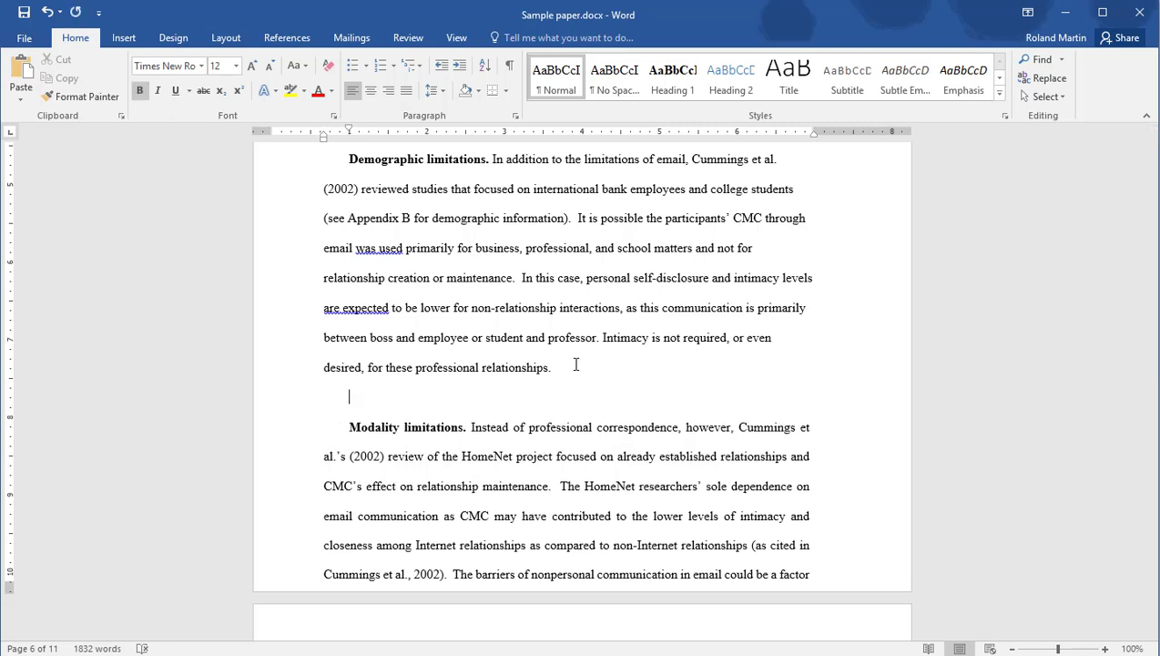
right_click(356, 394)
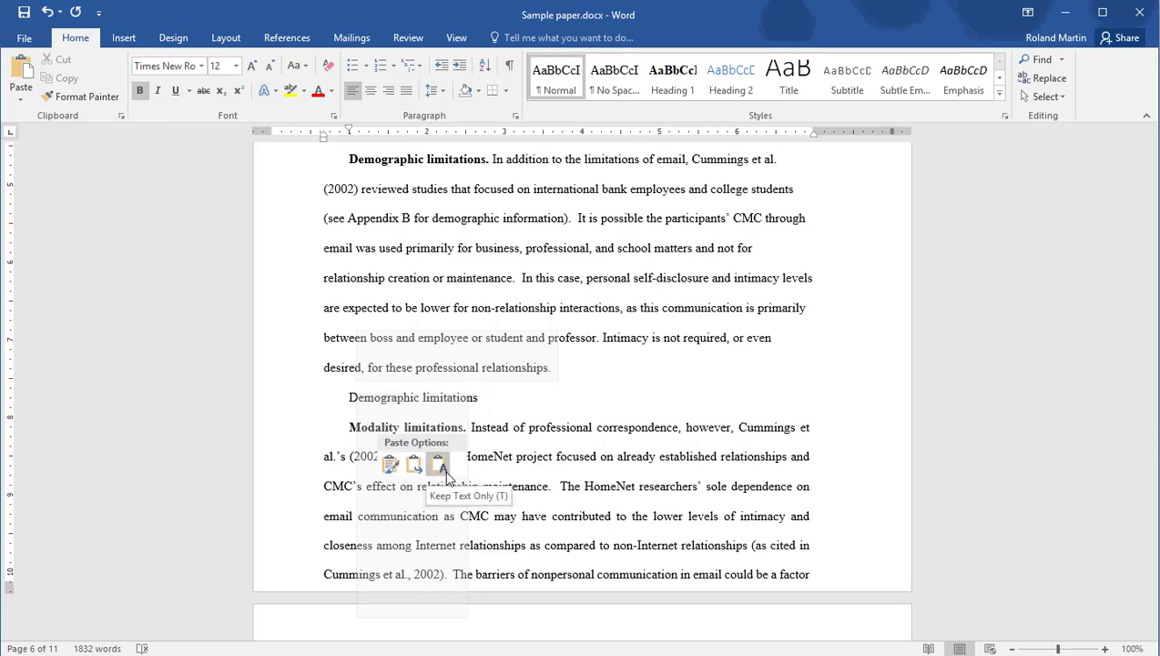
left_click(390, 466)
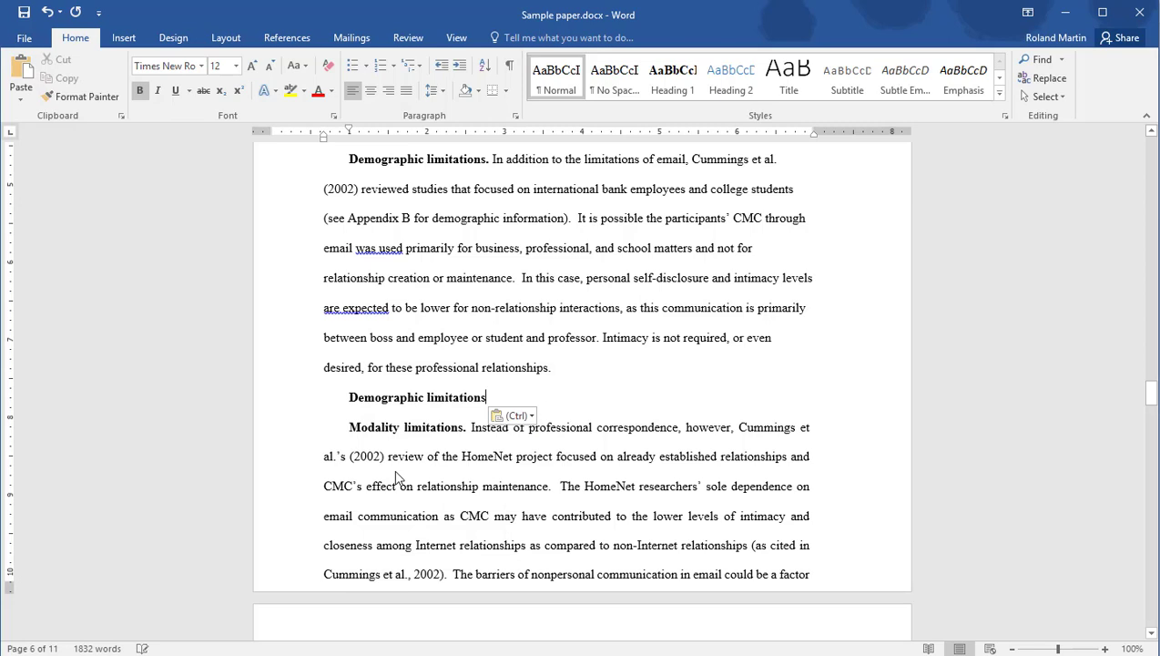
Change the pasted "Demographic limitations" line to "Demographic variations" and add an empty line below it.
left_click(426, 397)
type("various")
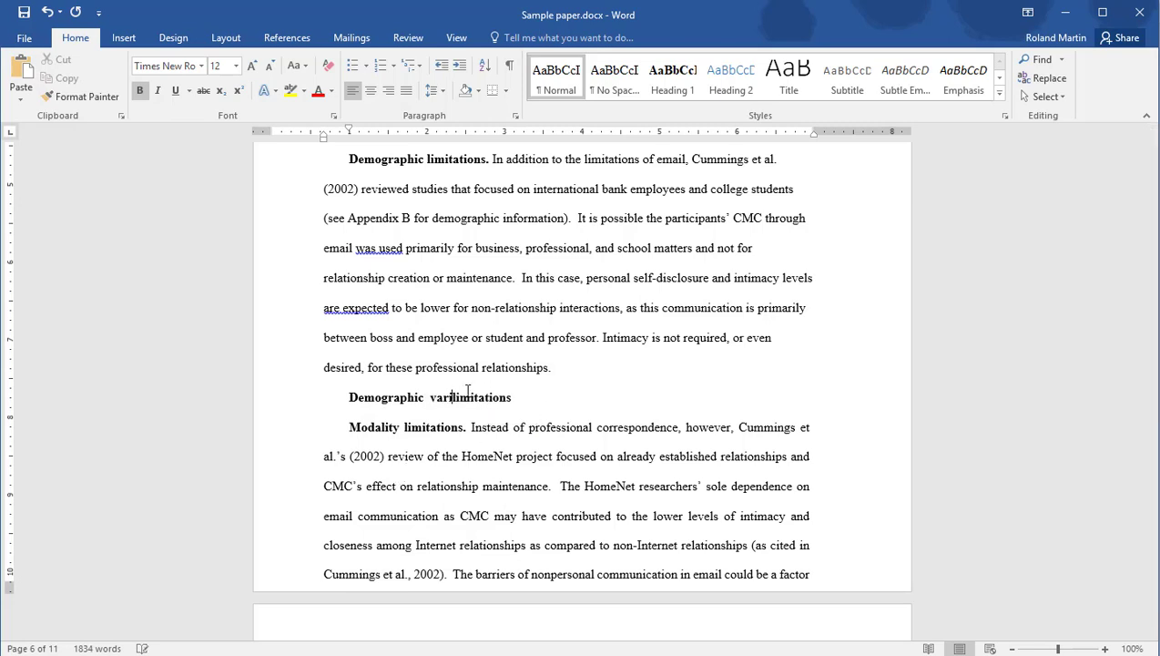
key("BackSpace")
key("BackSpace")
type("ations")
key("Delete")
key("Delete")
key("Delete")
key("Delete")
key("Delete")
key("Delete")
key("Delete")
key("Delete")
key("Delete")
key("Delete")
key("Delete")
key("Return")
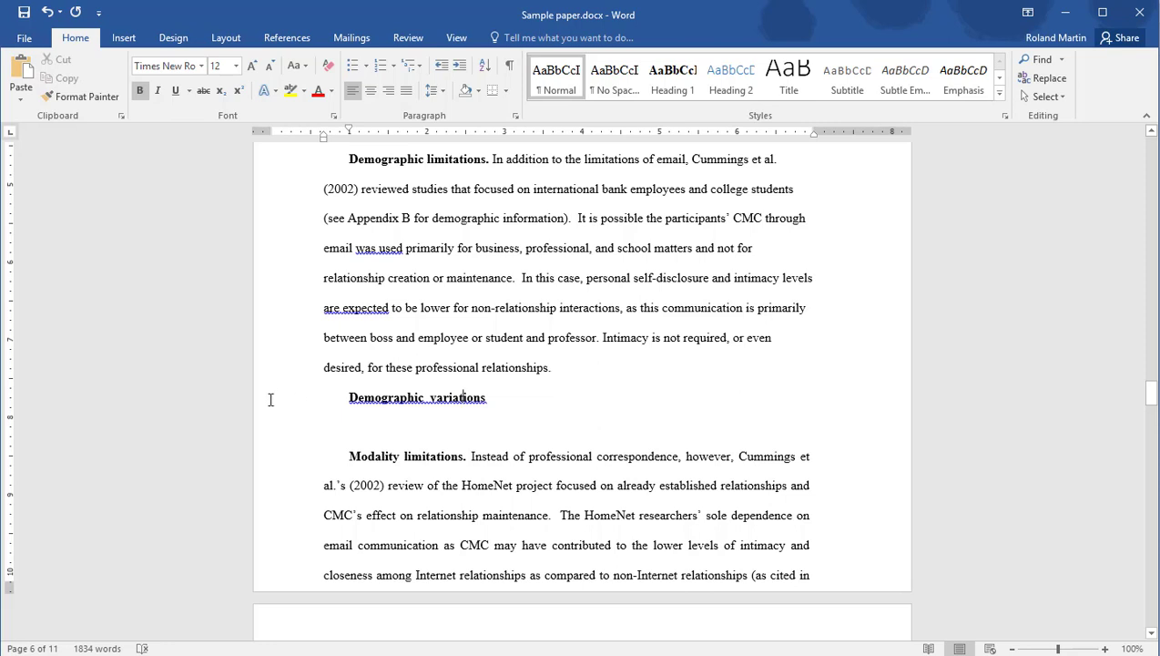
Move the "Demographic variations" line and the empty line below it to page 7, after the paragraph ending "previously mentioned research".
left_click_drag(249, 407, 247, 434)
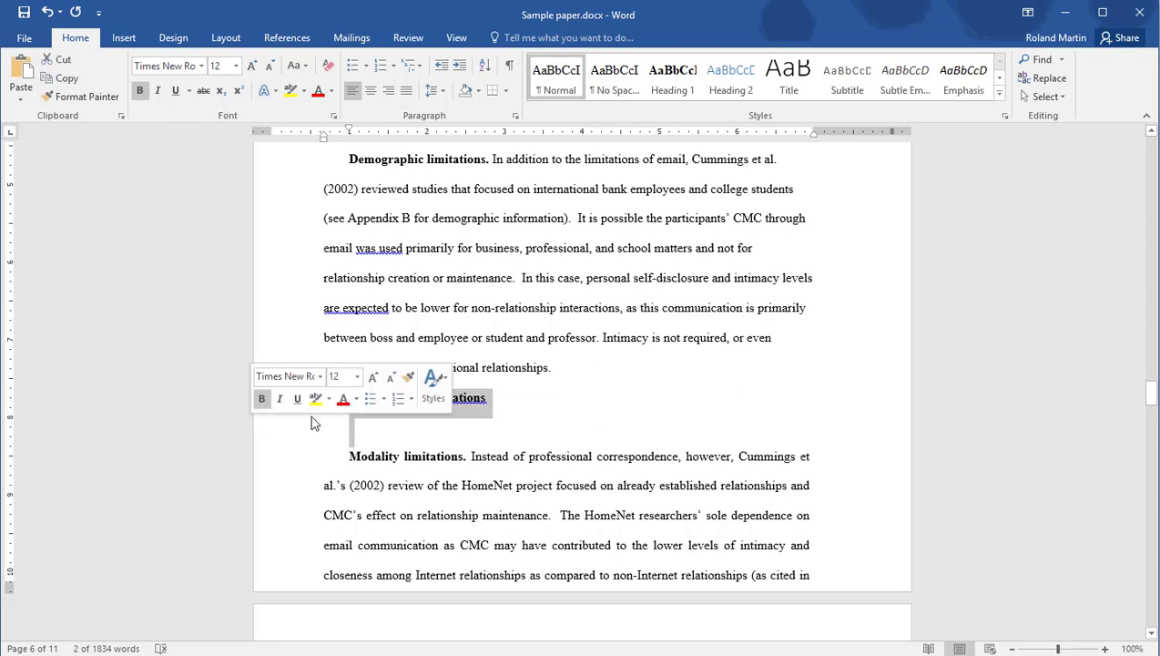
left_click(70, 59)
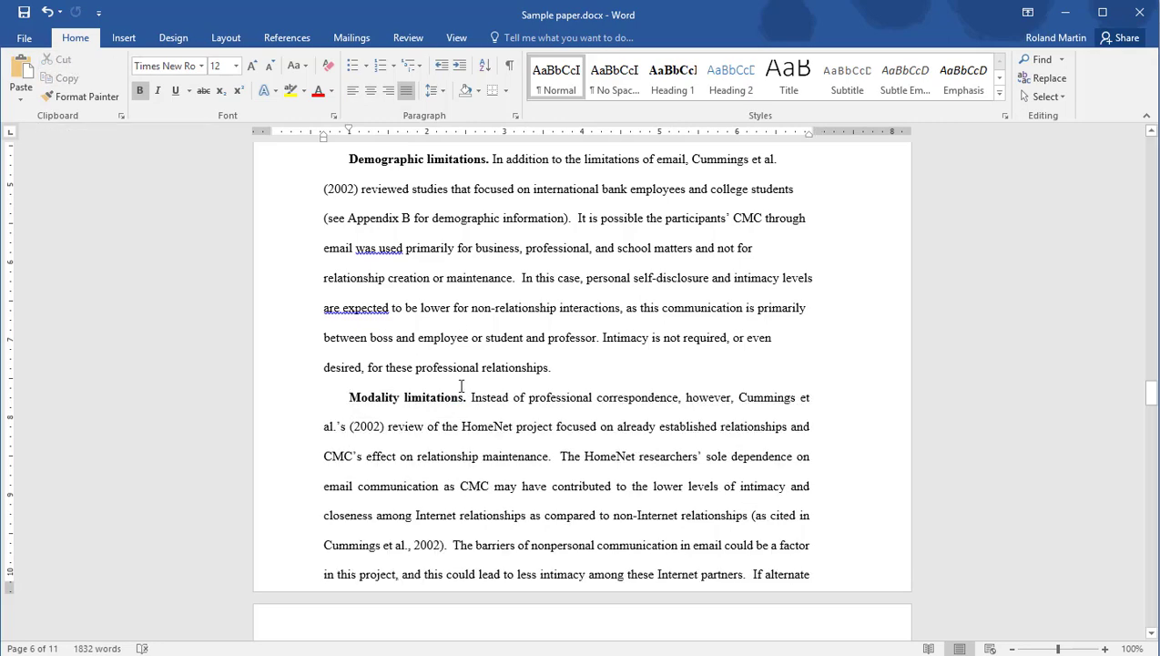
scroll(594, 499, "down", 3)
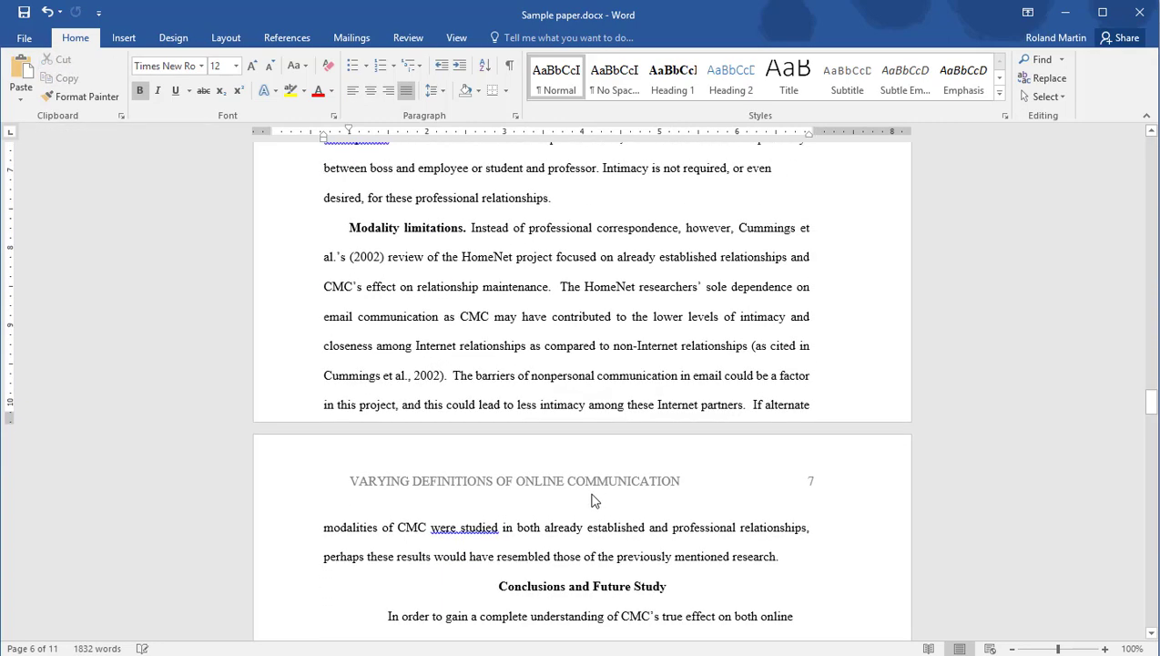
left_click(788, 528)
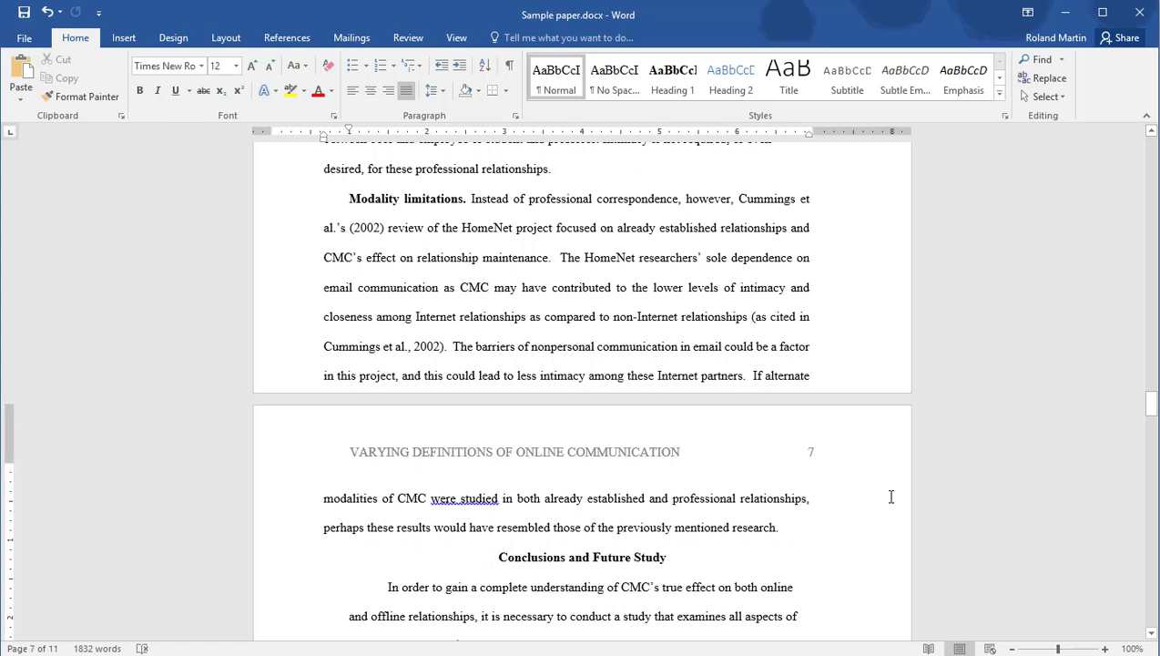
key("Return")
key("ctrl+v")
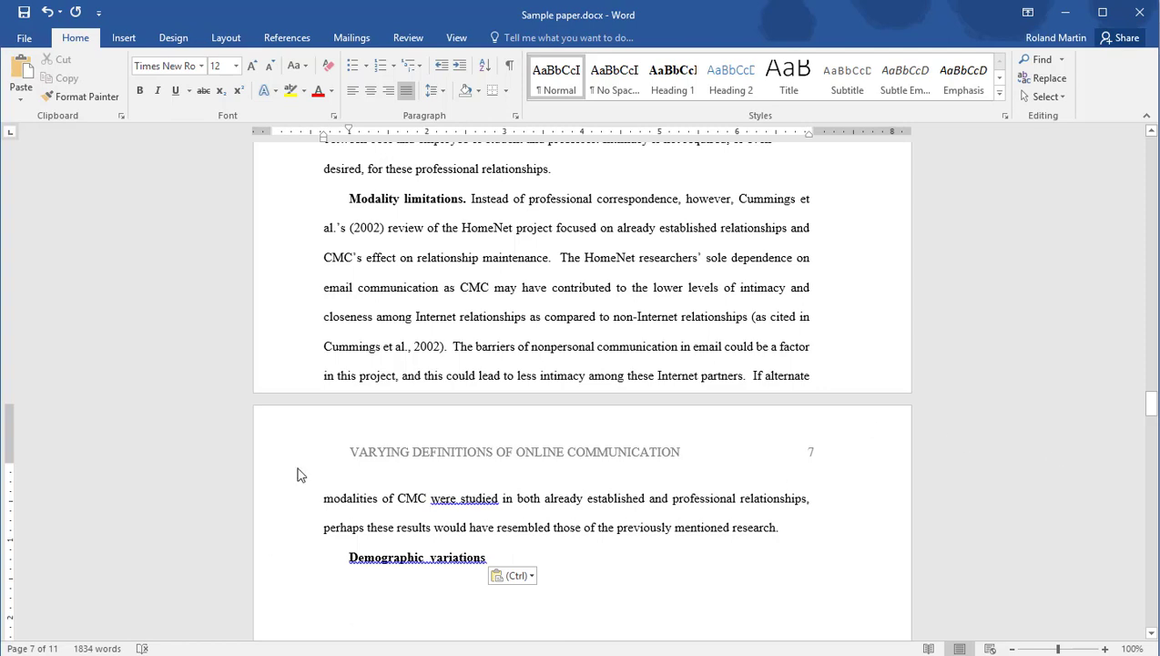
Undo the paste of the "Demographic variations" line on page 7.
left_click(48, 13)
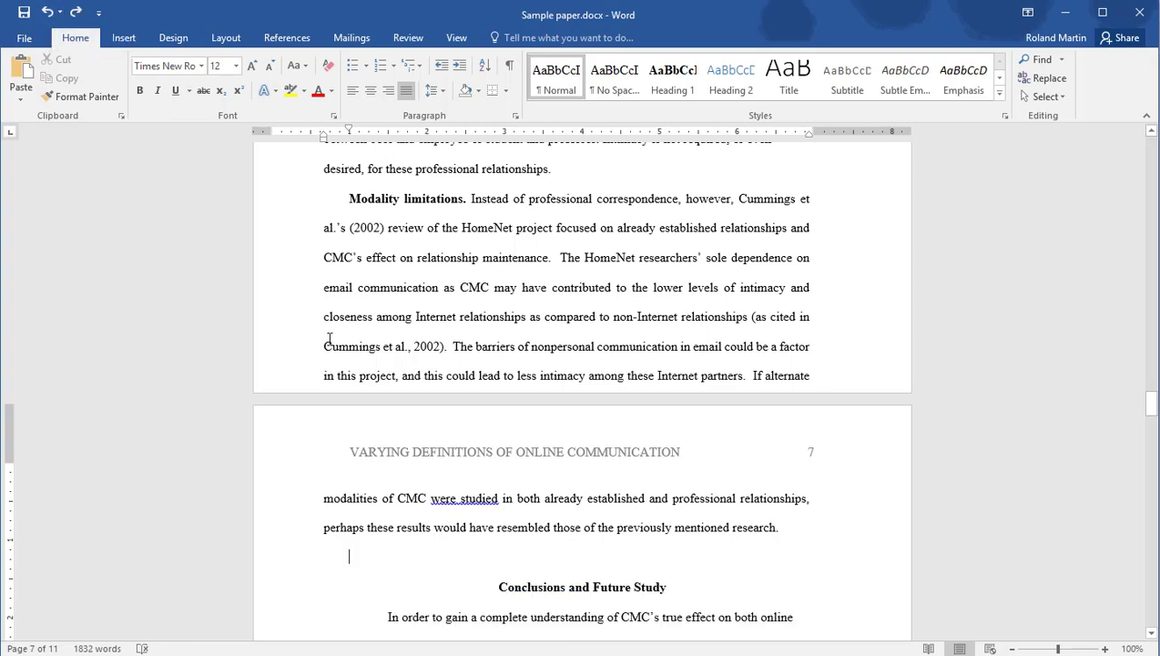
Replace "communication" in "email communication as CMC" in the "Modality limitations" paragraph with its suggested synonym "message".
left_click(501, 287)
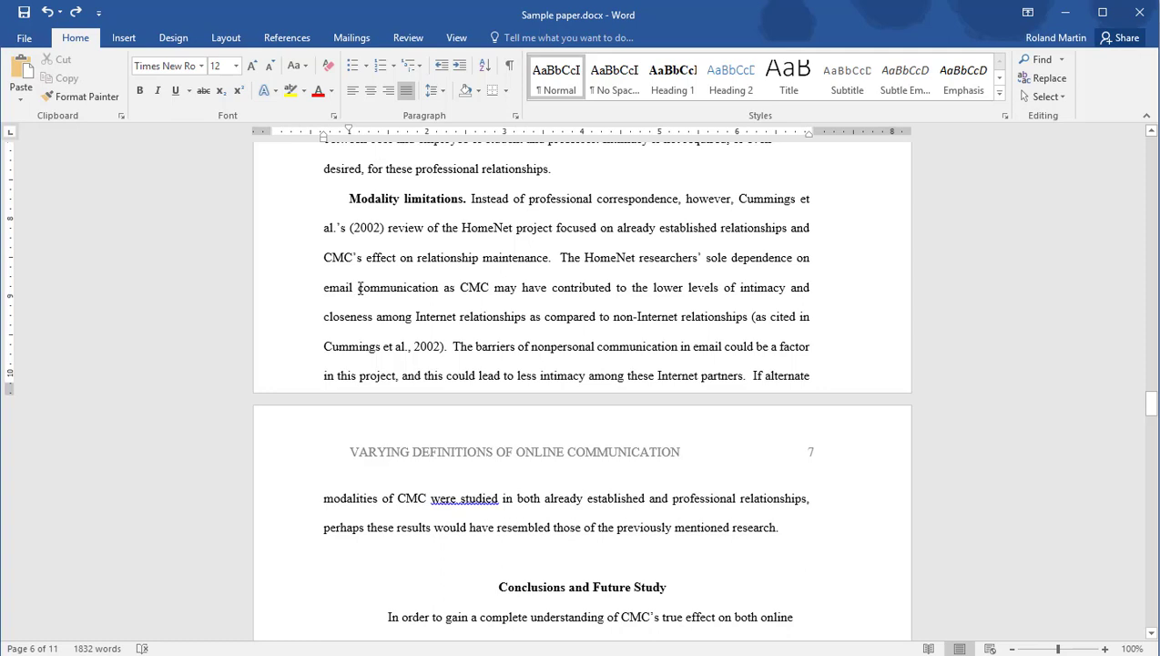
left_click_drag(360, 288, 439, 285)
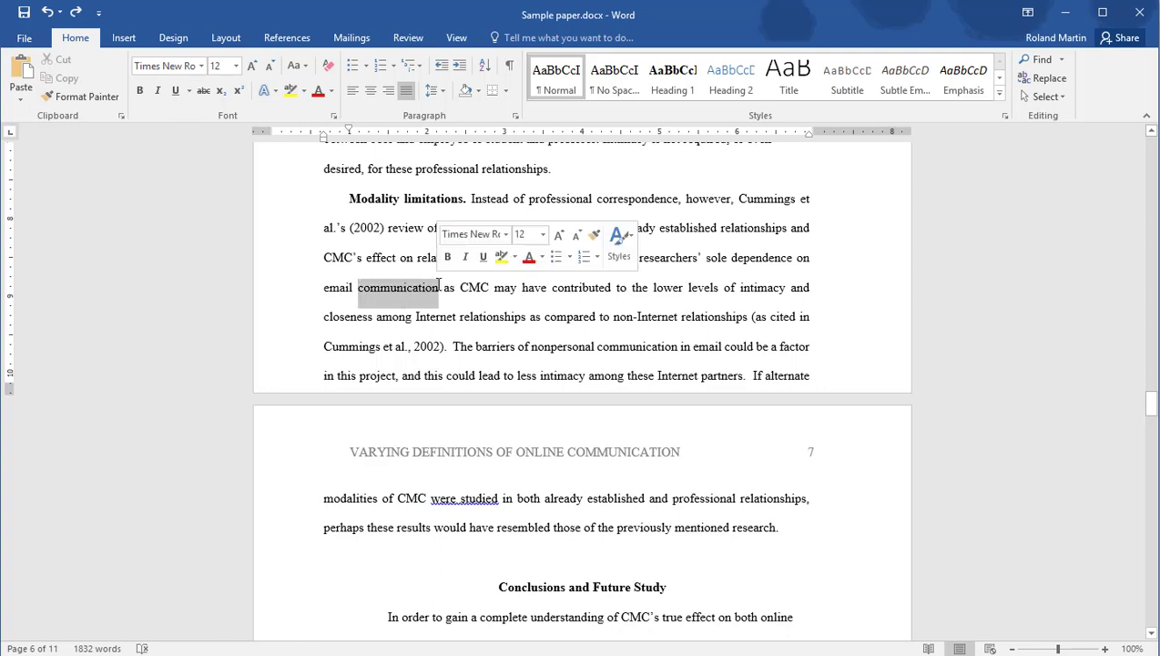
right_click(409, 290)
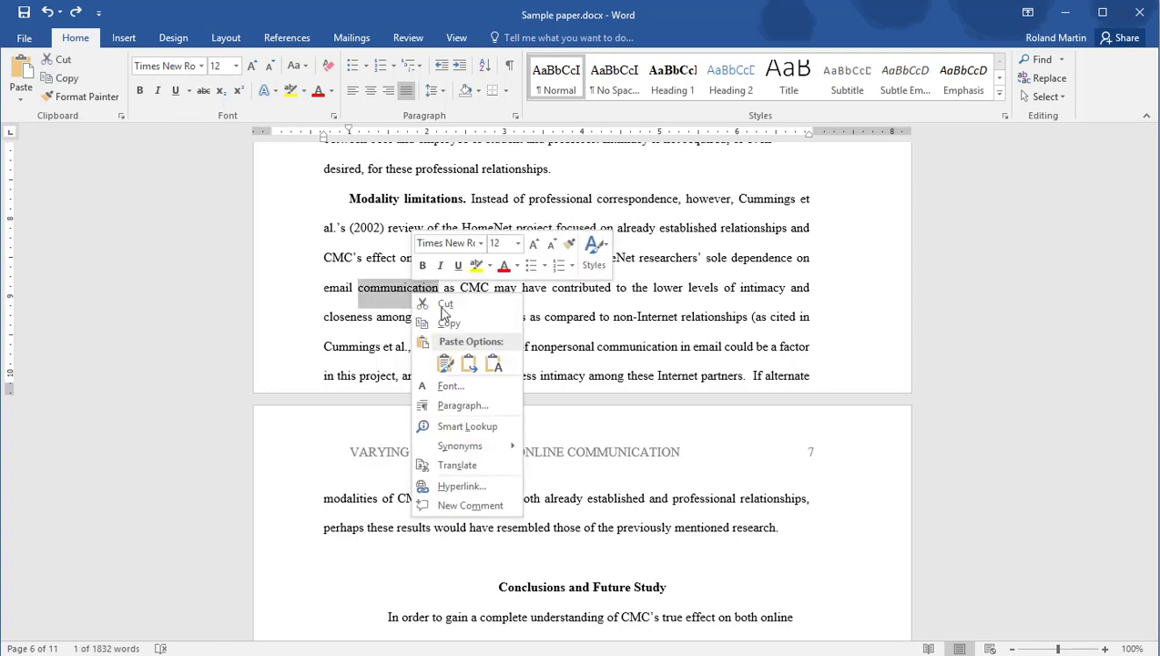
mouse_move(474, 446)
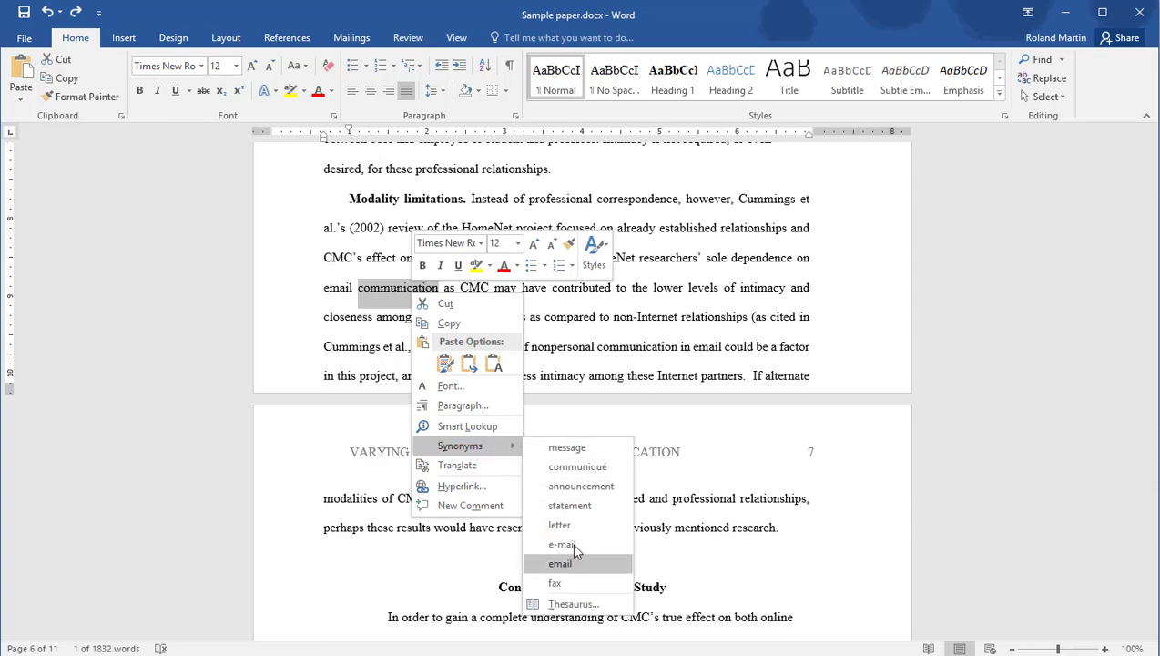
left_click(581, 455)
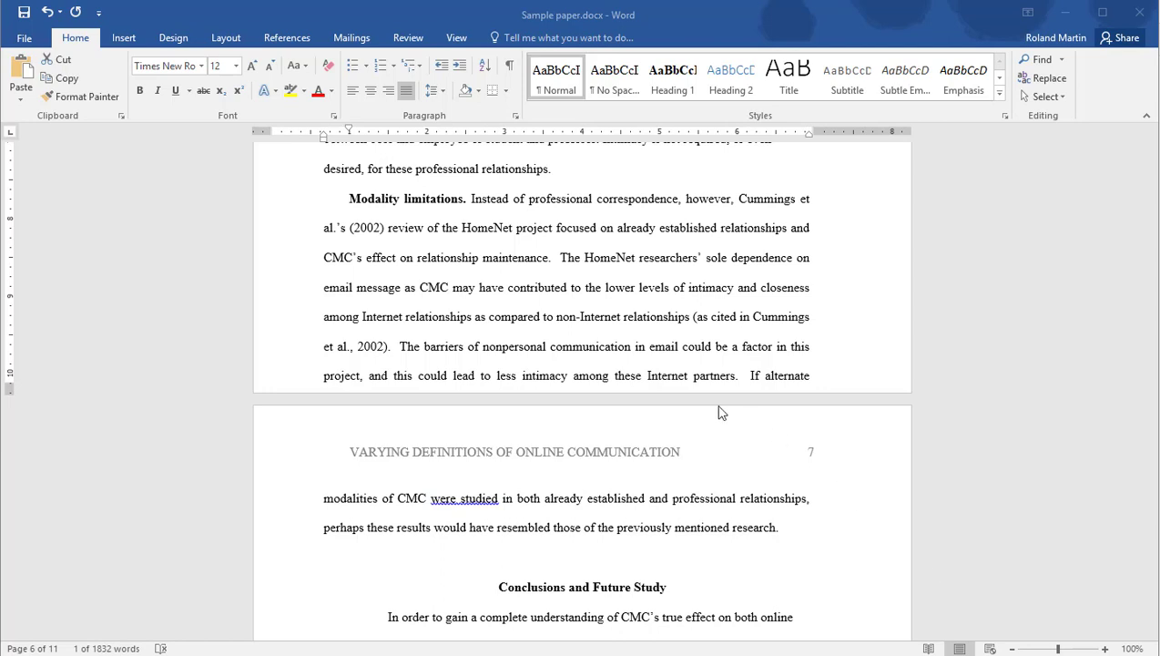
Ignore once the passive voice suggestion for "were studied" in the first line of page 7.
left_click(483, 502)
right_click(486, 508)
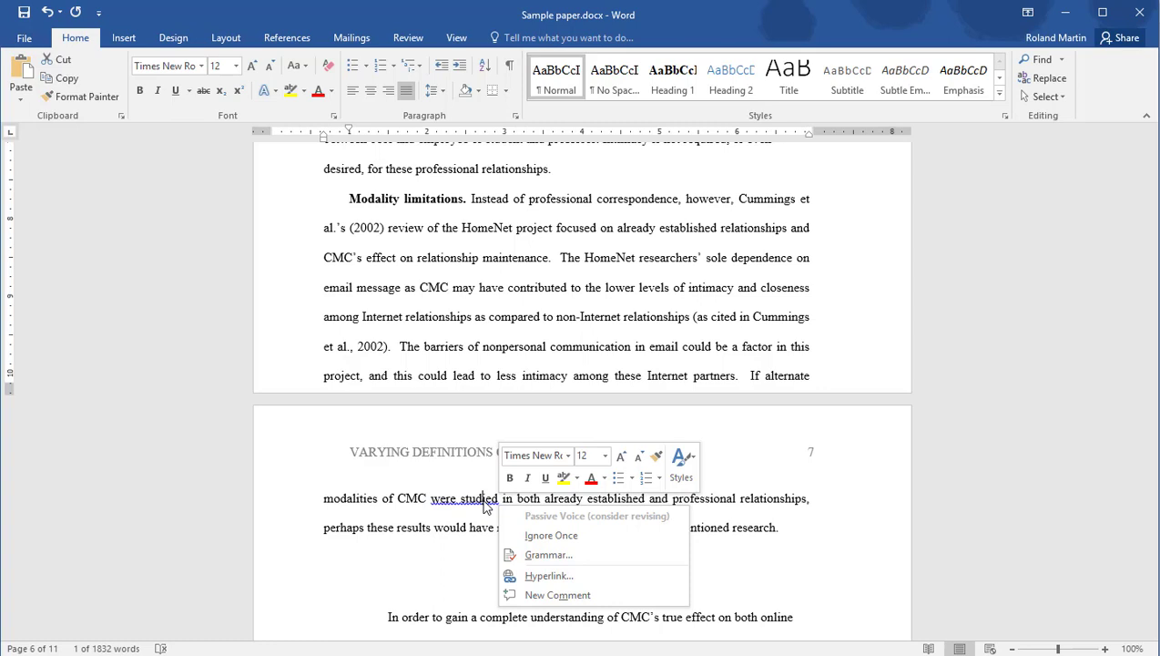
left_click(549, 535)
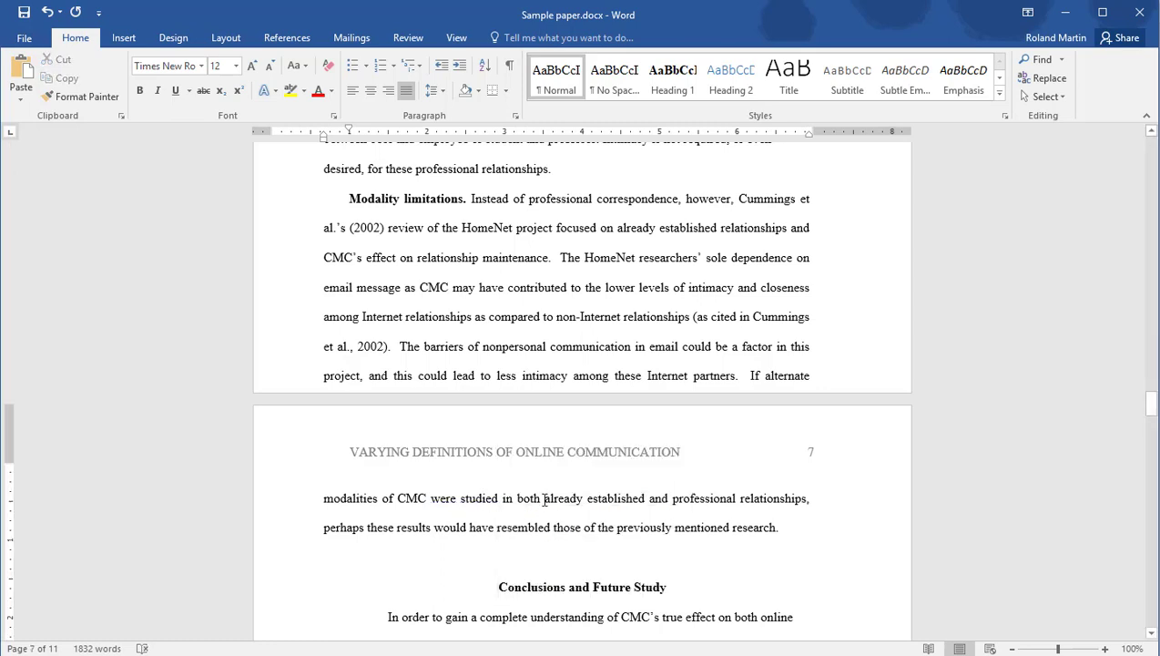
left_click(537, 365)
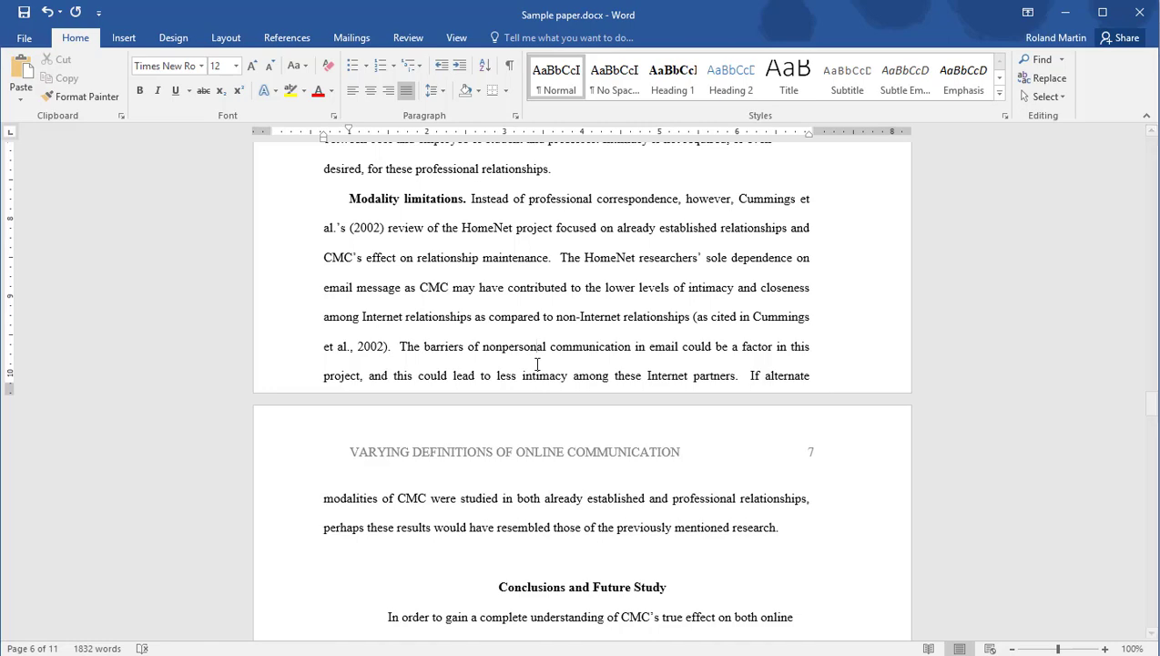
Start a spelling and grammar check from the beginning of the document and ignore all occurrences of the author's surname.
key("ctrl+Home")
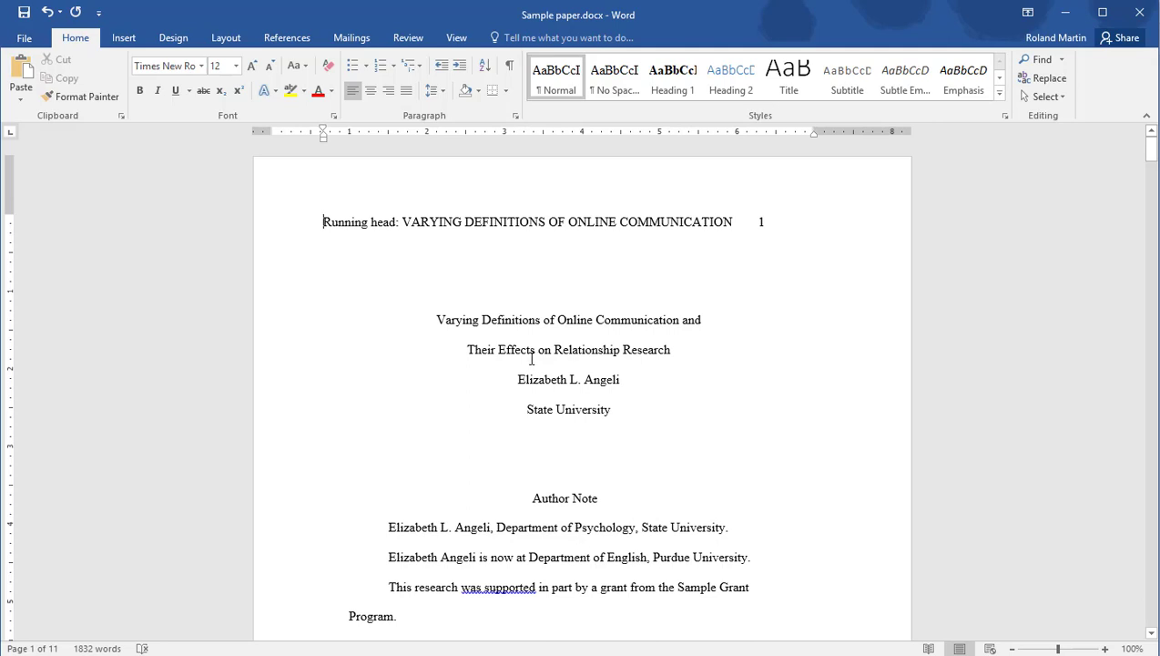
left_click(406, 40)
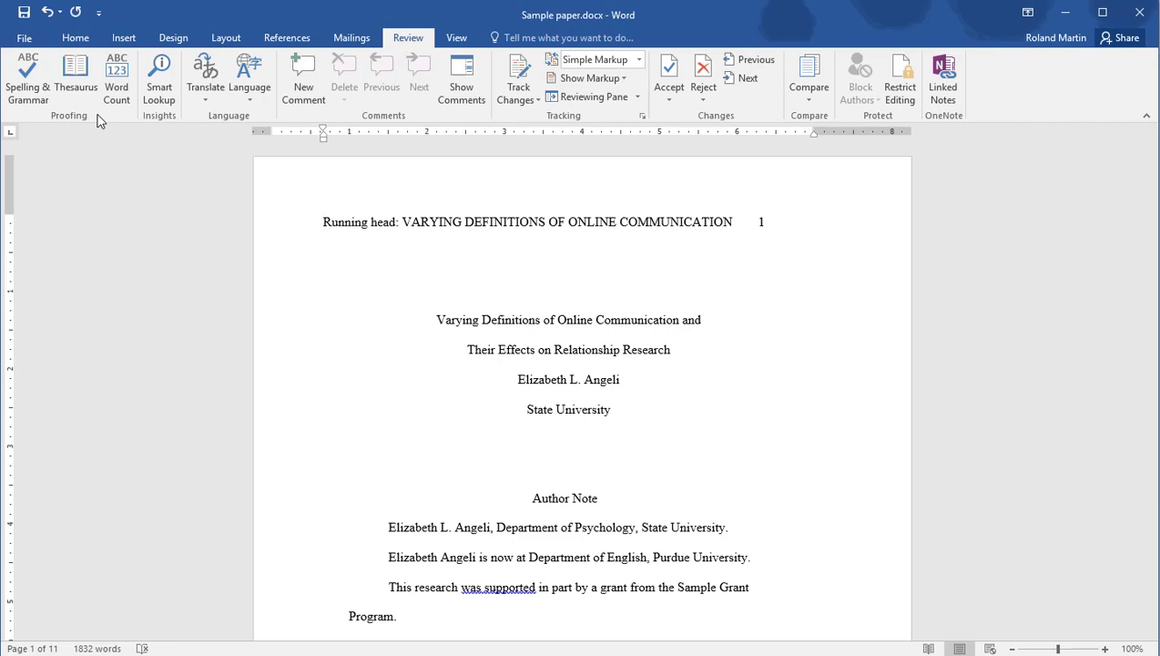
left_click(26, 100)
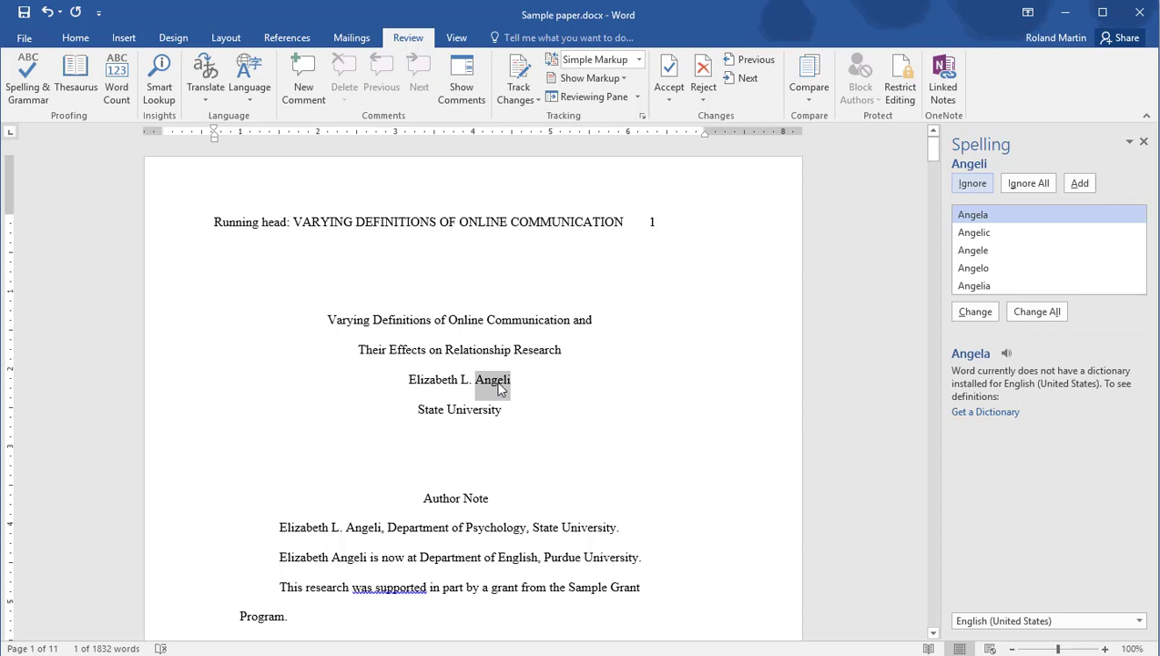
left_click(1028, 183)
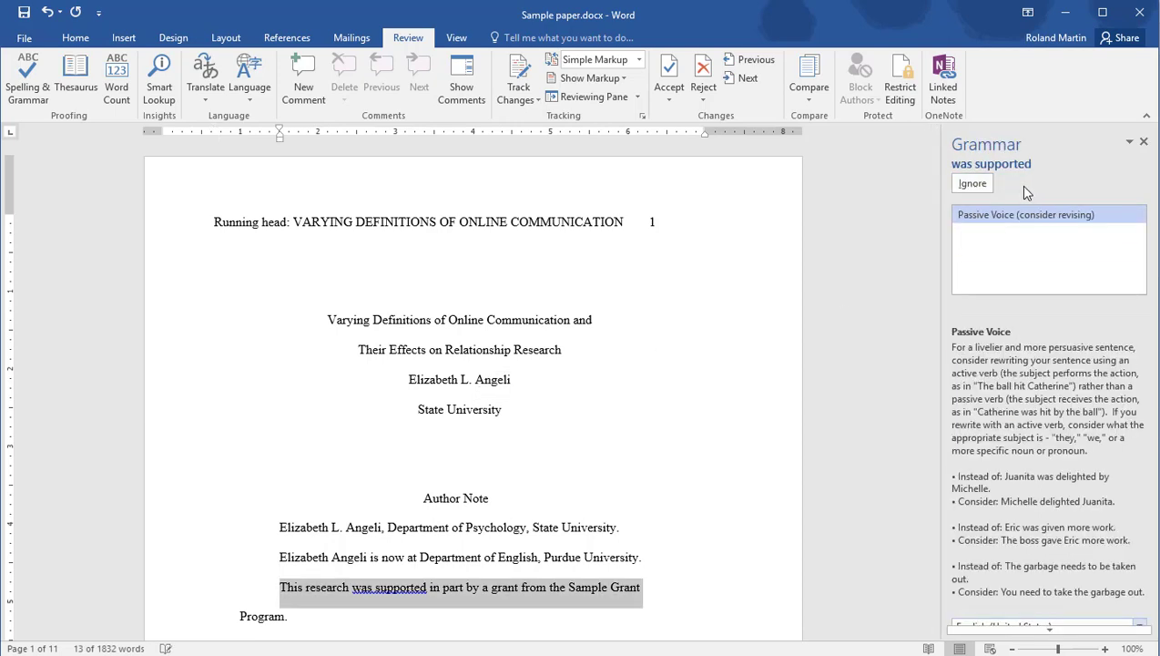